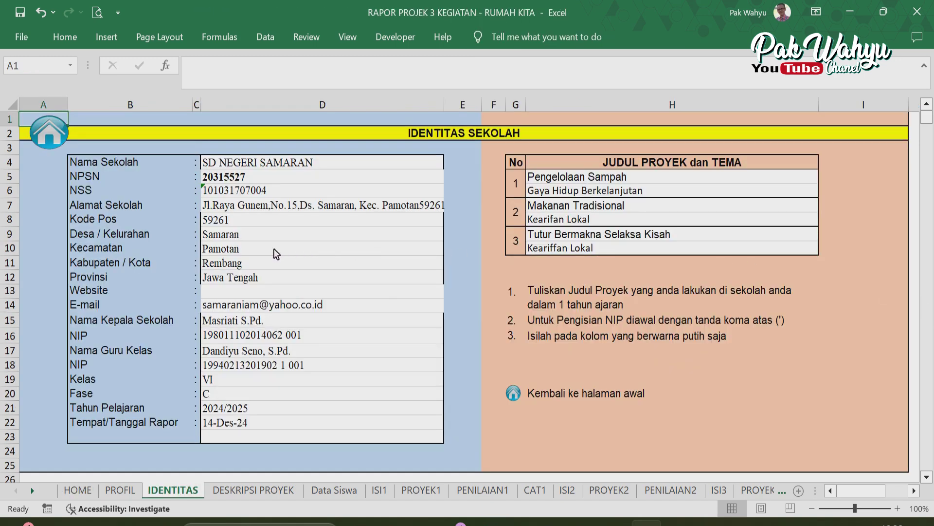
Look through the student data and project description sheets from the home page, ending back at the home page.
left_click(51, 139)
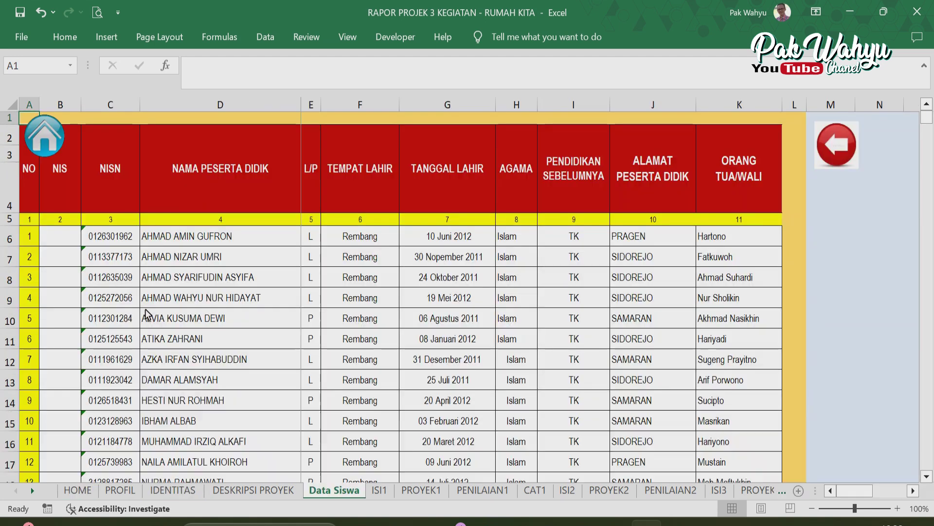
left_click(145, 309)
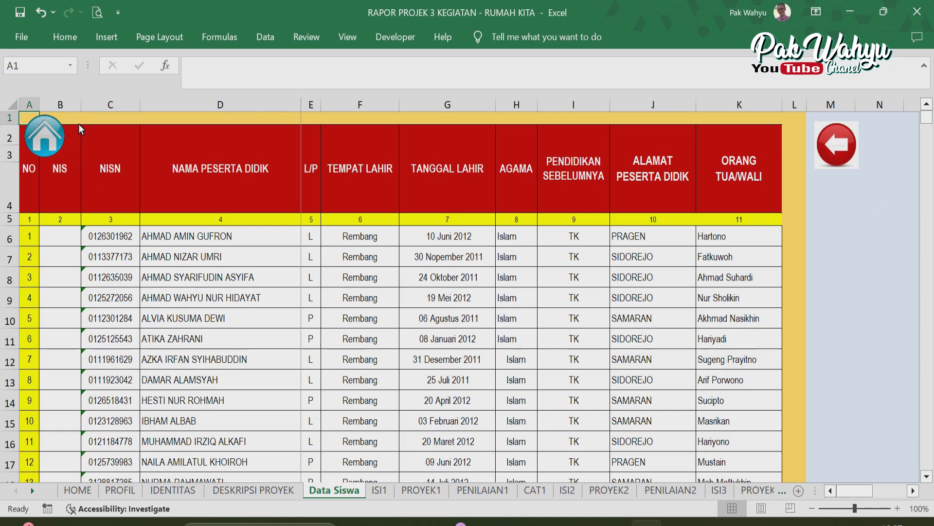
left_click(42, 134)
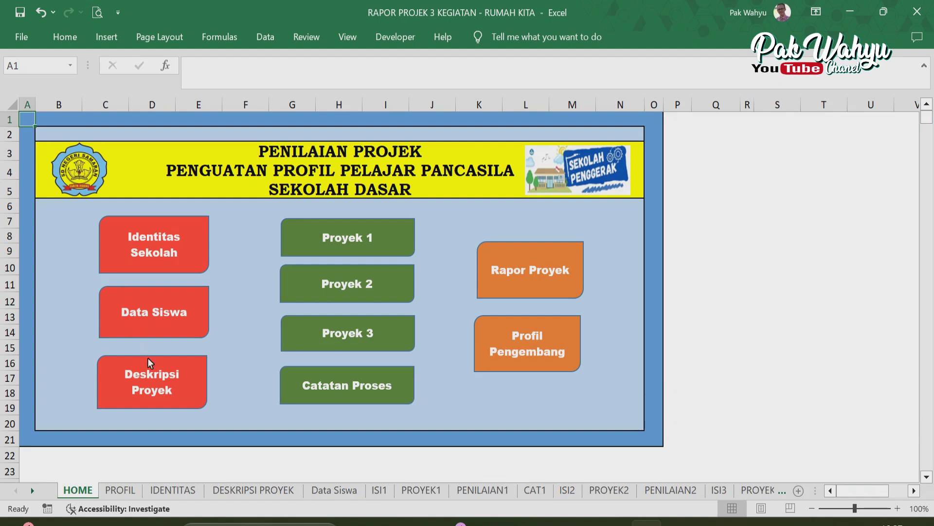
left_click(155, 378)
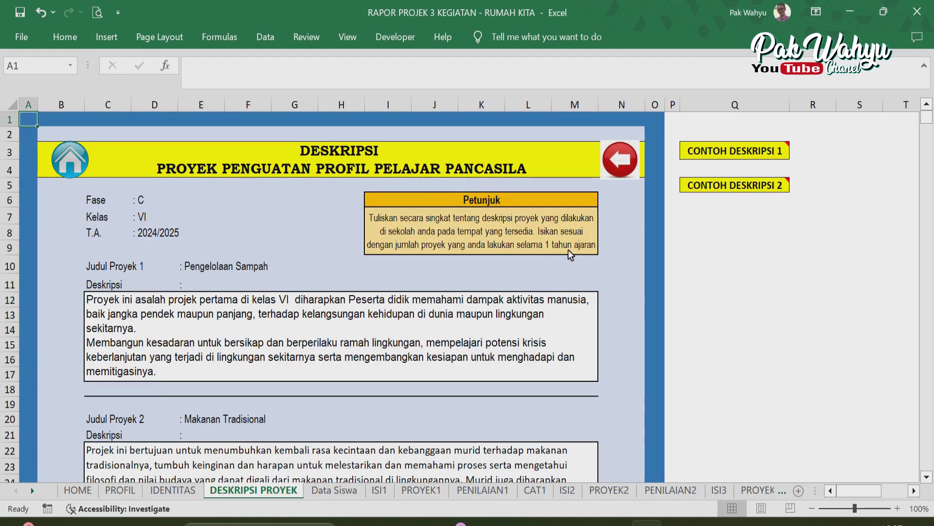
left_click(71, 159)
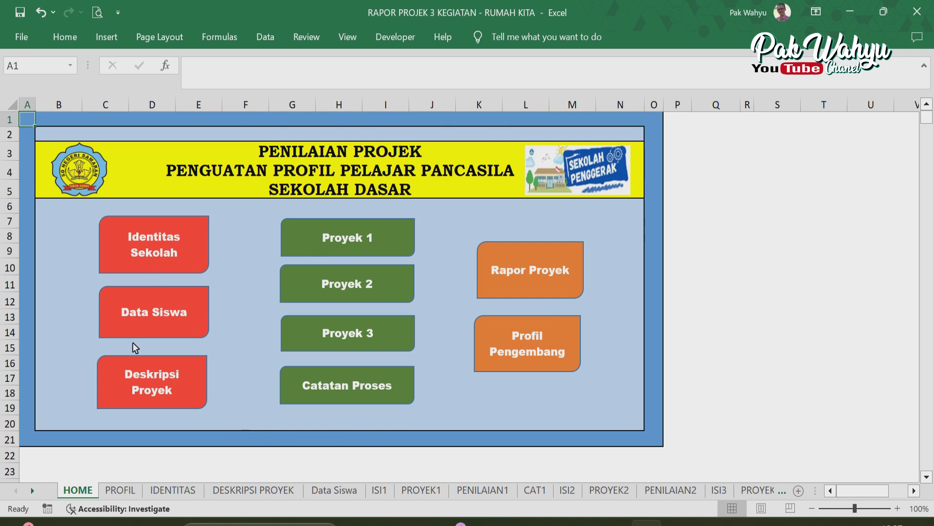
Open the school identity sheet and review the school details and the project titles and themes table.
left_click(147, 245)
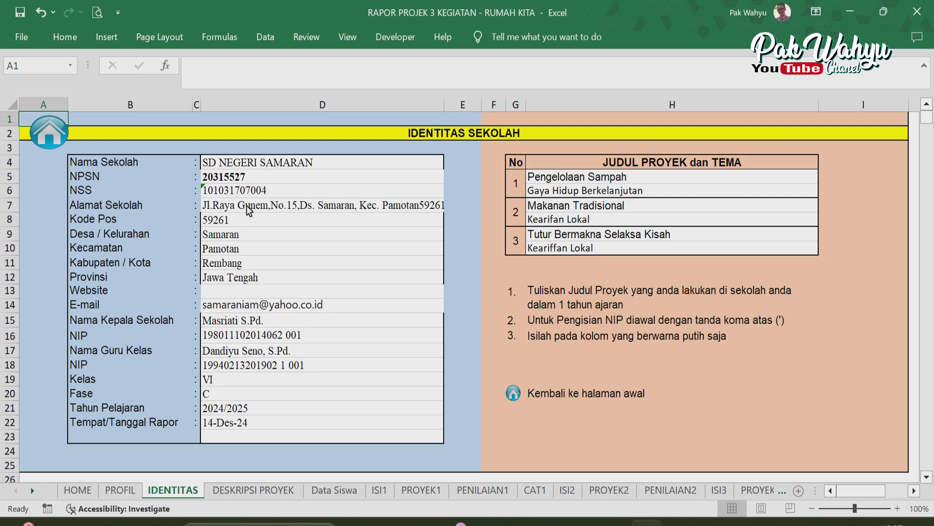
left_click_drag(229, 164, 344, 436)
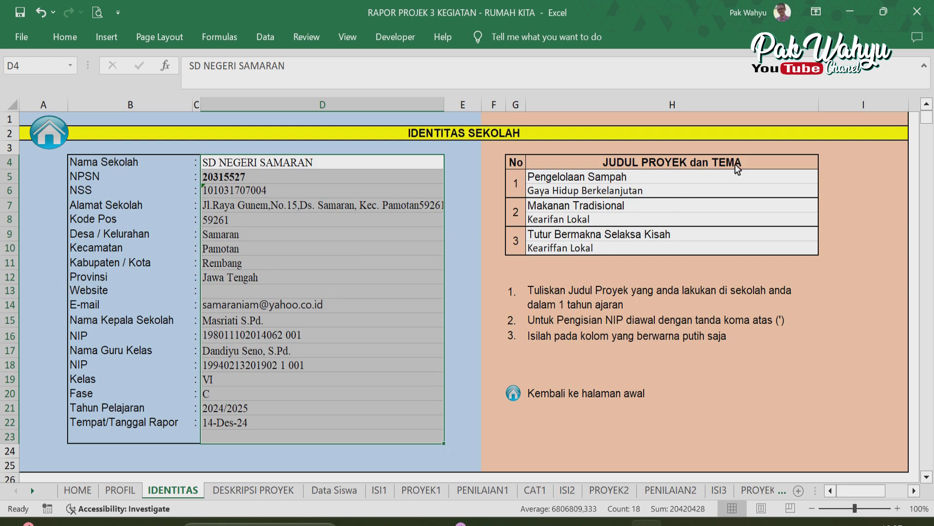
left_click(694, 189)
left_click(541, 181)
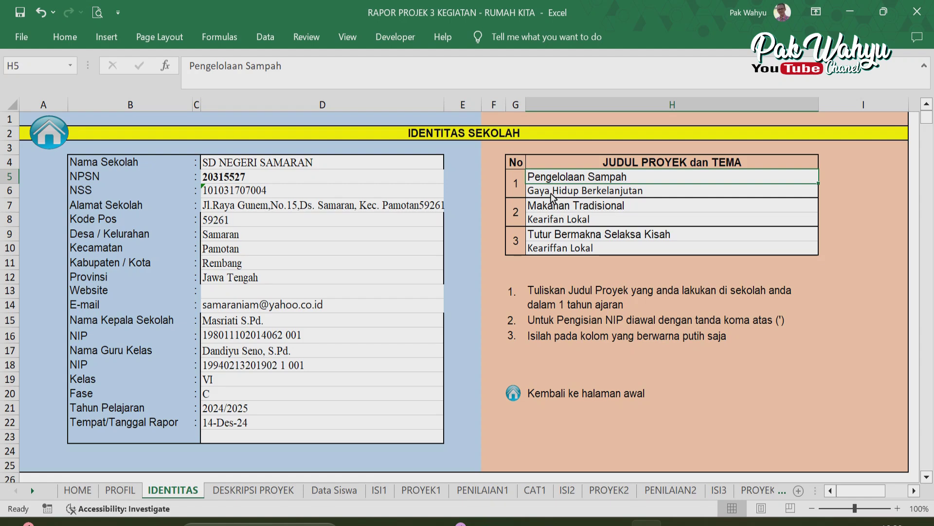
left_click(549, 222)
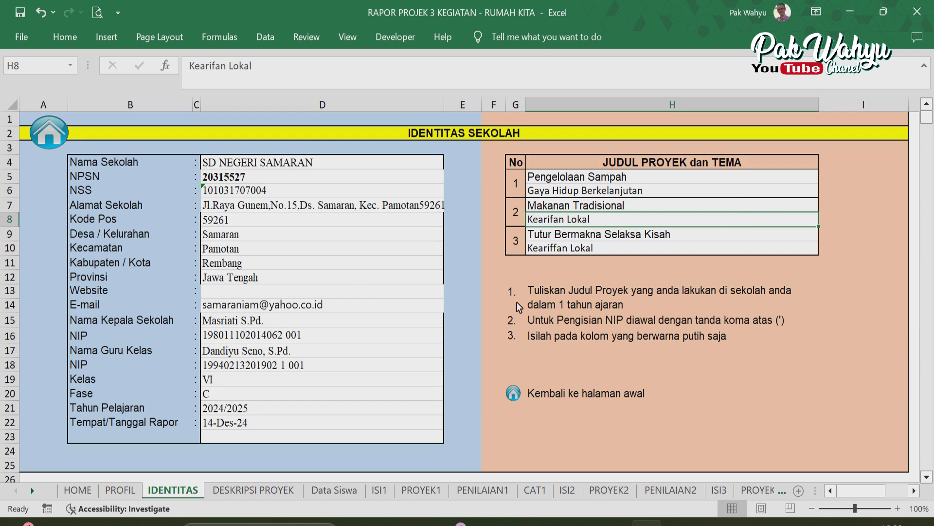
Return to the home page, review the student data list, and come back to the home page via the project description sheet.
left_click(54, 136)
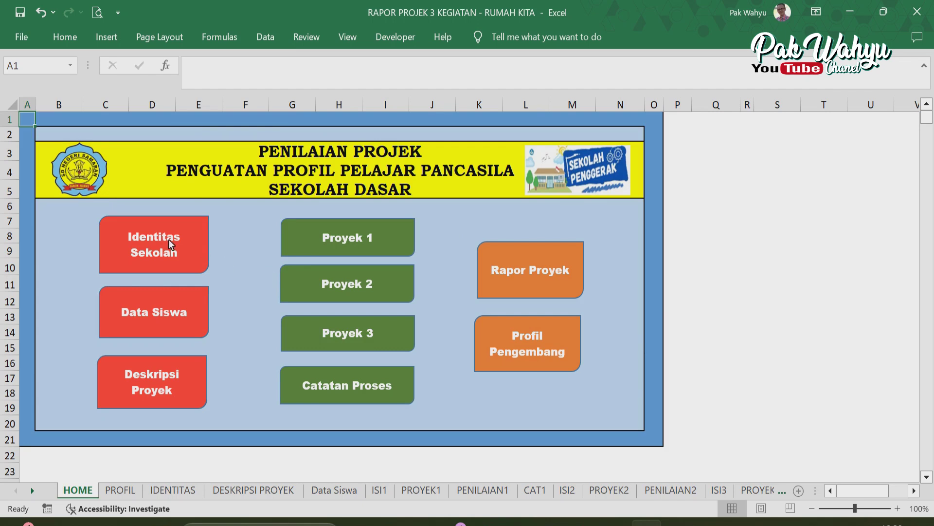
left_click(139, 310)
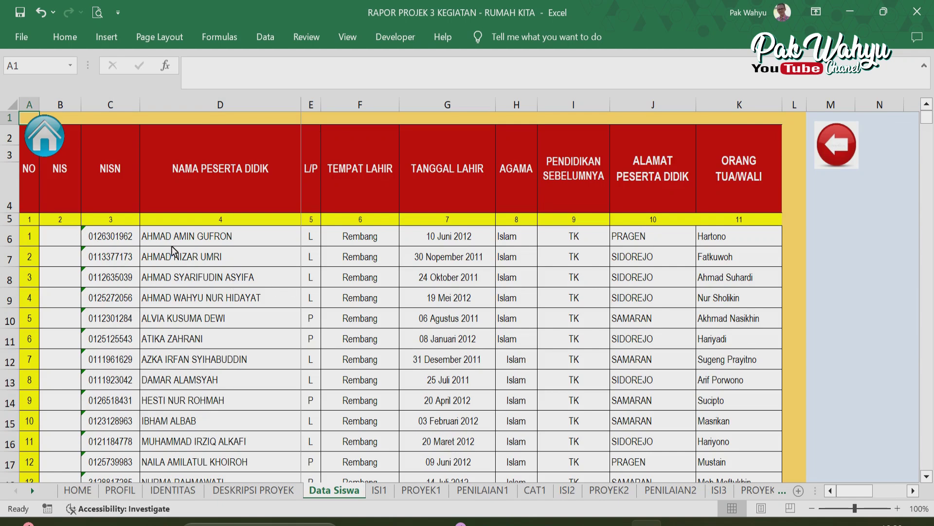
scroll(175, 252, "down", 3)
scroll(230, 281, "up", 3)
left_click(839, 156)
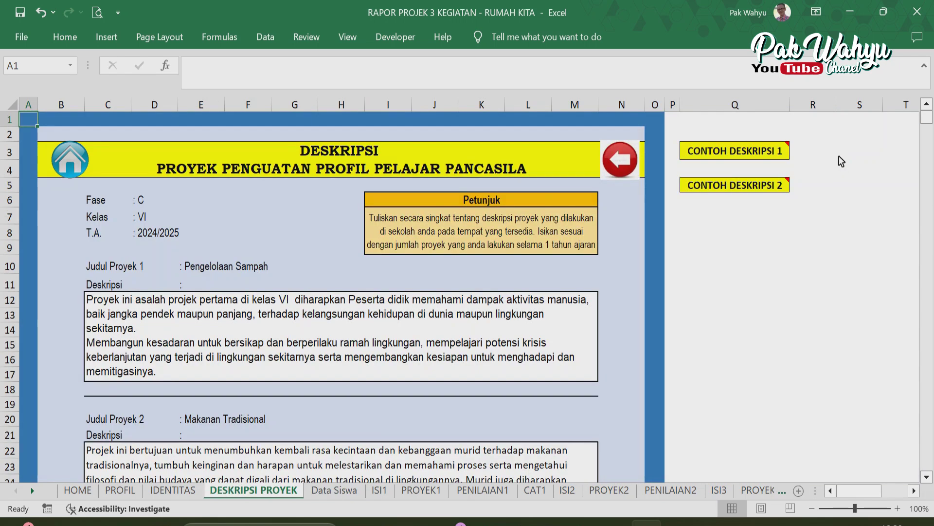
left_click(79, 175)
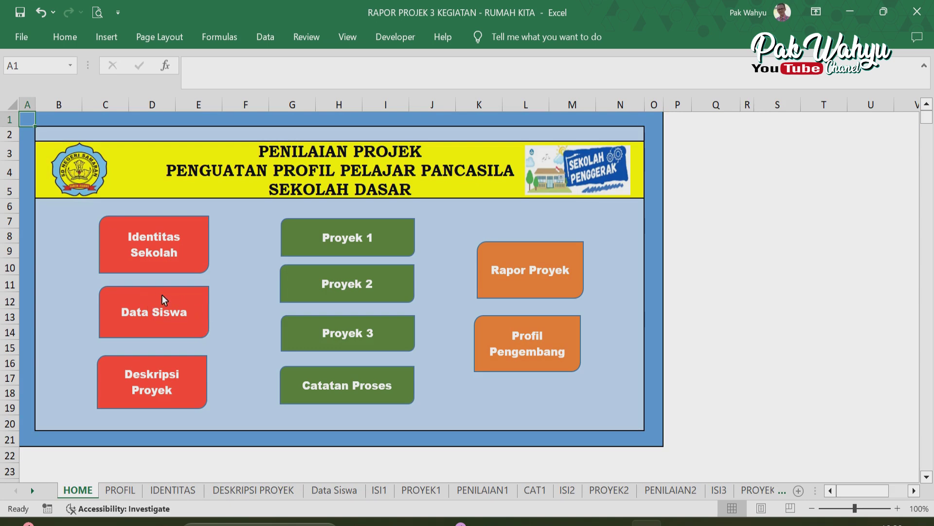
Open the project description sheet, review all three project descriptions, and select the description of project 1, Pengelolaan Sampah.
left_click(155, 389)
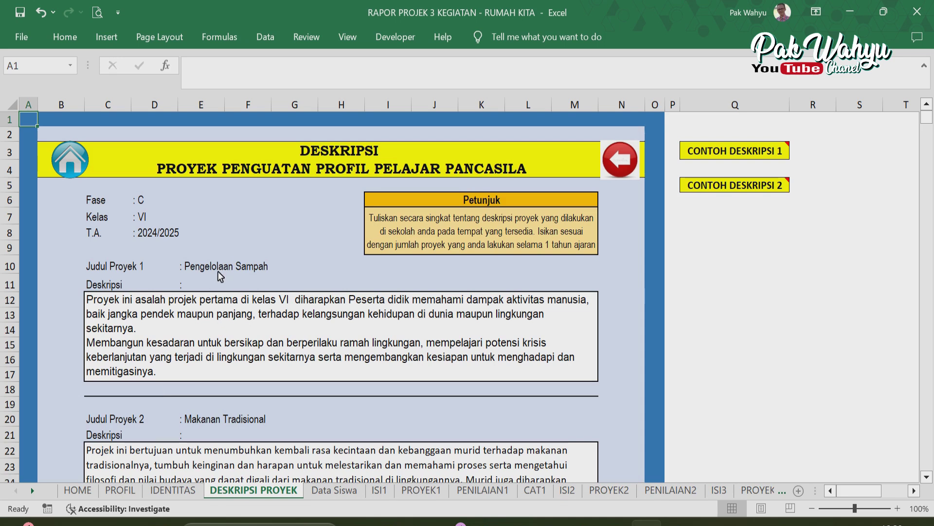
scroll(218, 270, "down", 7)
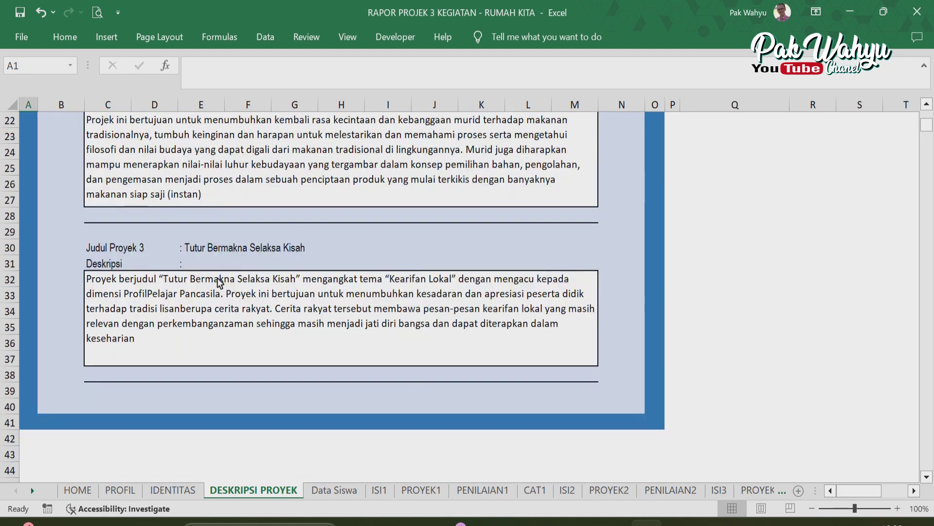
scroll(217, 277, "up", 7)
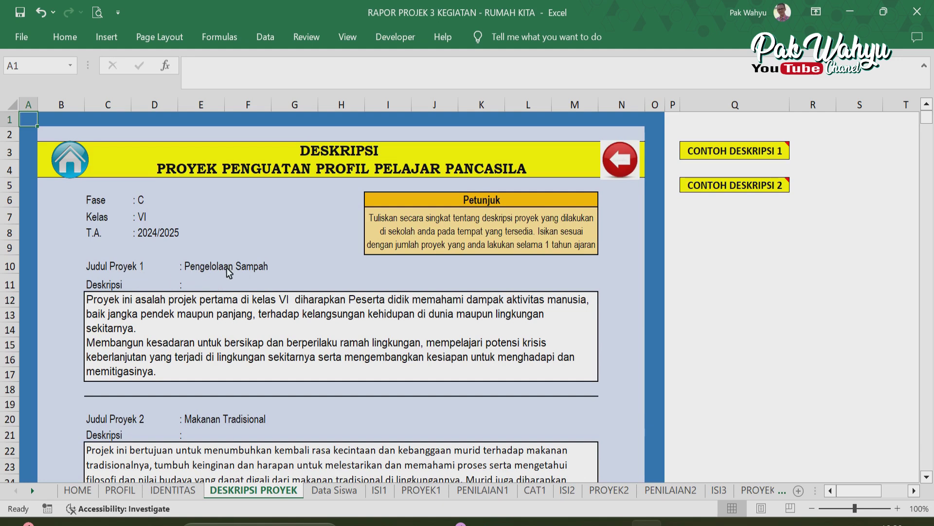
left_click(126, 308)
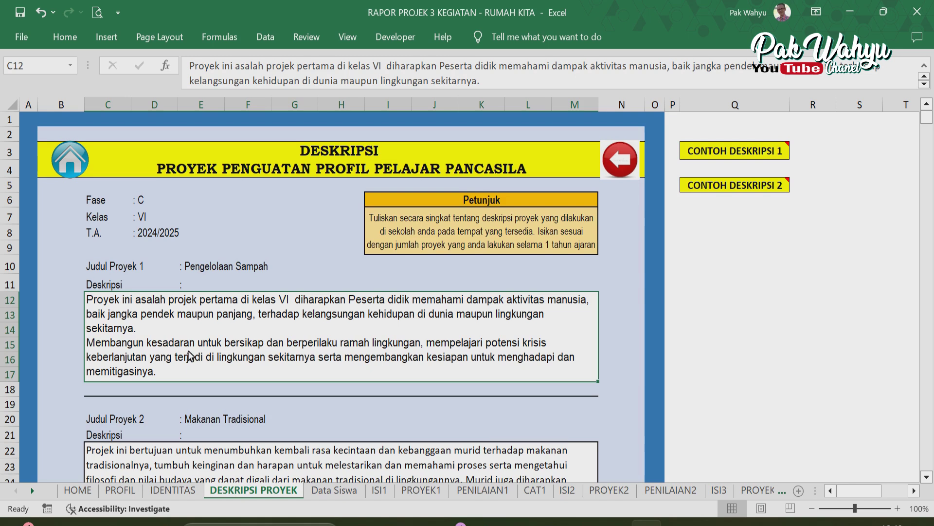
Switch to the Word document "Gaya Hidup Berkelanjutan - Sampah" and select both paragraphs under Tujuan Projek.
left_click(710, 524)
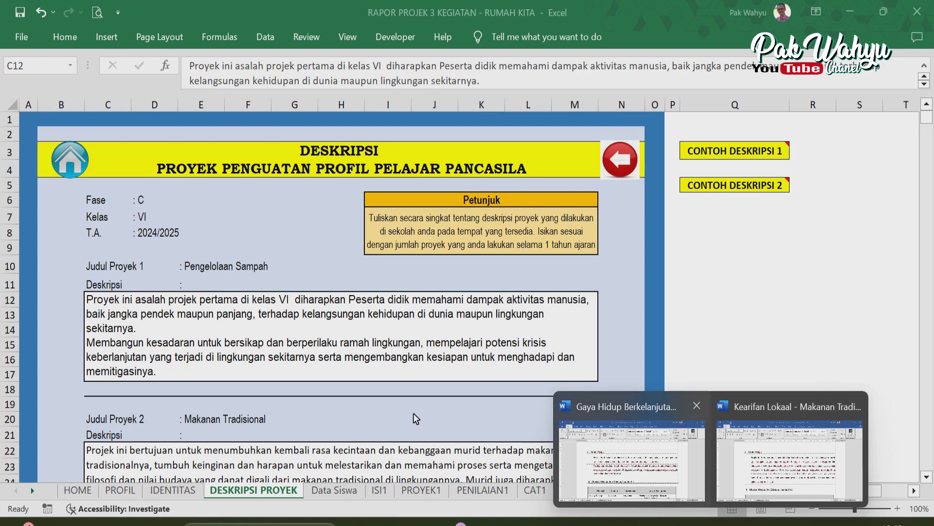
left_click(663, 455)
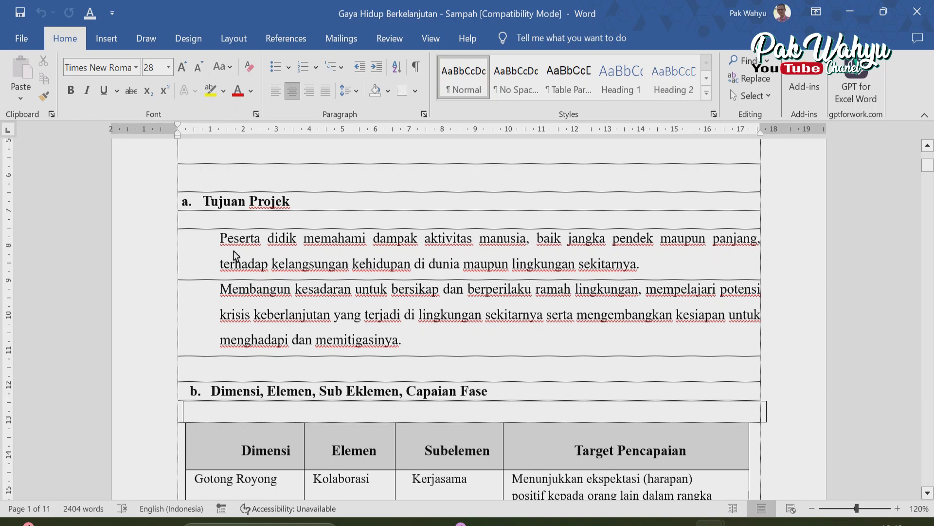
left_click_drag(215, 242, 409, 341)
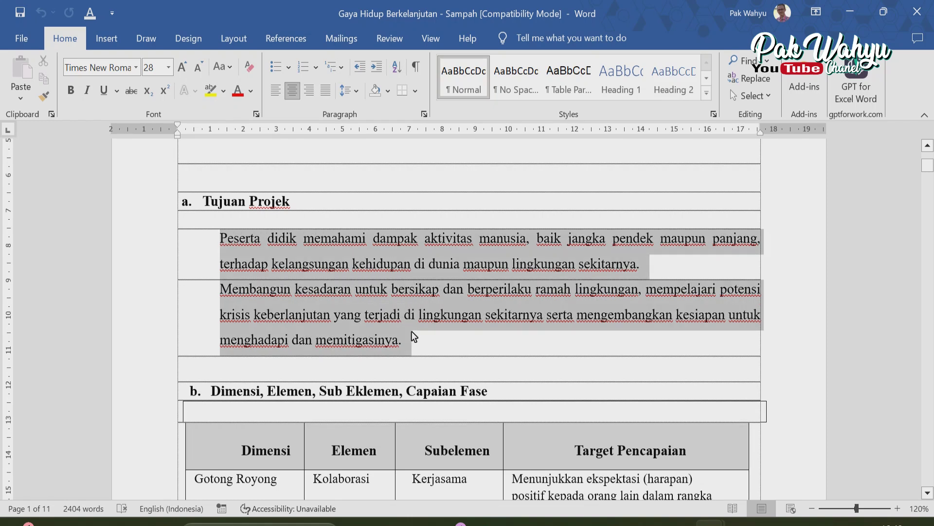
Review the Dimensi, Elemen, Sub Elemen table and highlight its Target Pencapaian entries from Gotong Royong through Kreatif.
scroll(632, 341, "down", 5)
scroll(635, 370, "down", 3)
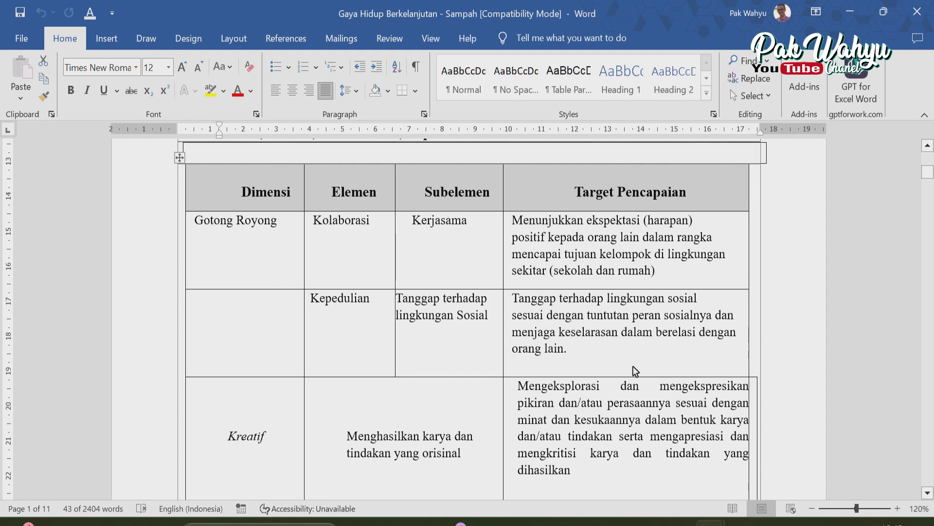
left_click_drag(586, 246, 606, 421)
scroll(606, 421, "down", 3)
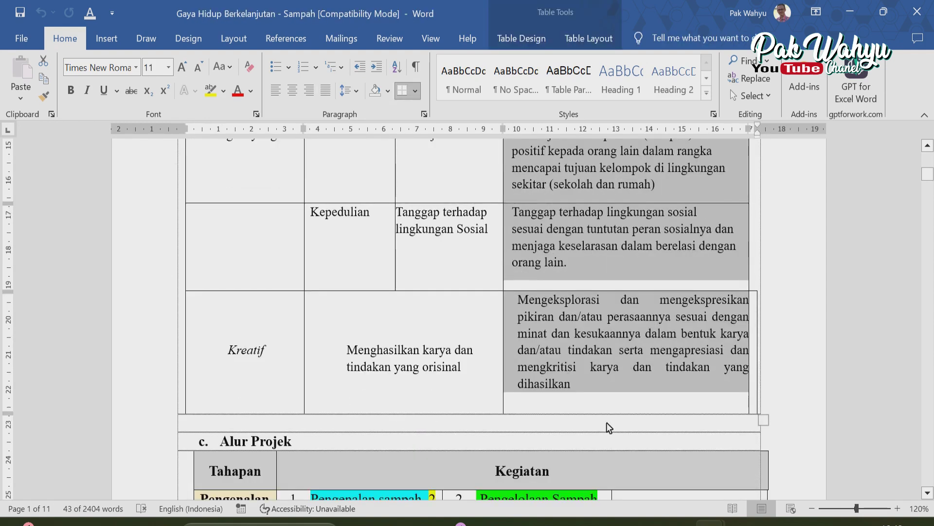
left_click(606, 422)
scroll(607, 422, "down", 3)
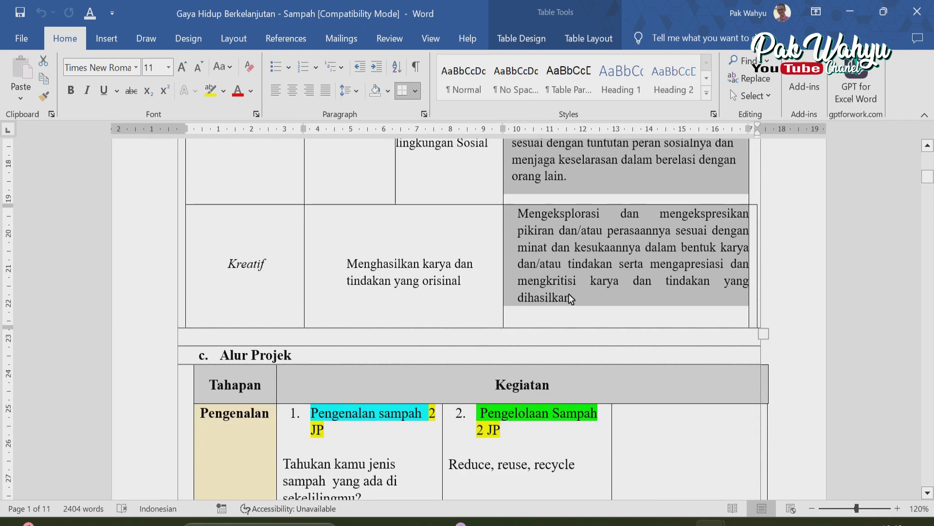
scroll(568, 293, "up", 7)
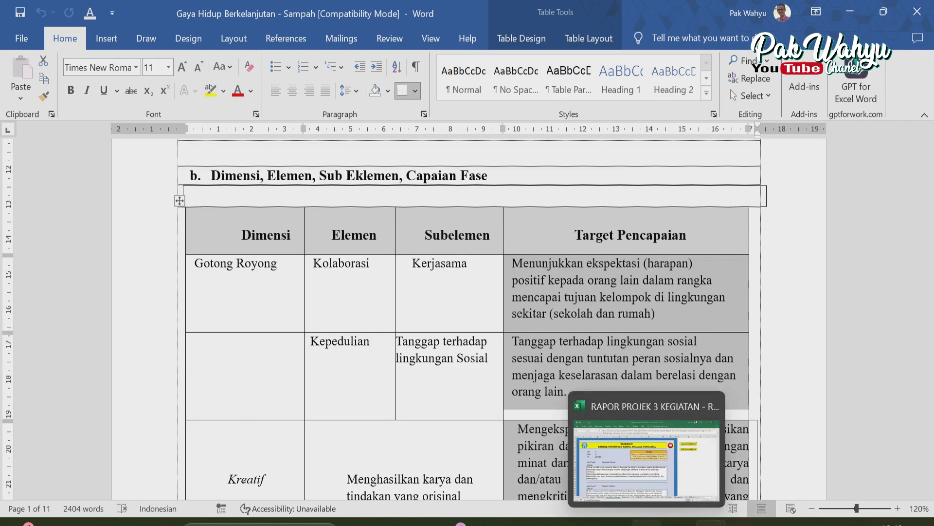
Switch back to the Excel report workbook and select the description of project 2, Makanan Tradisional.
left_click(647, 521)
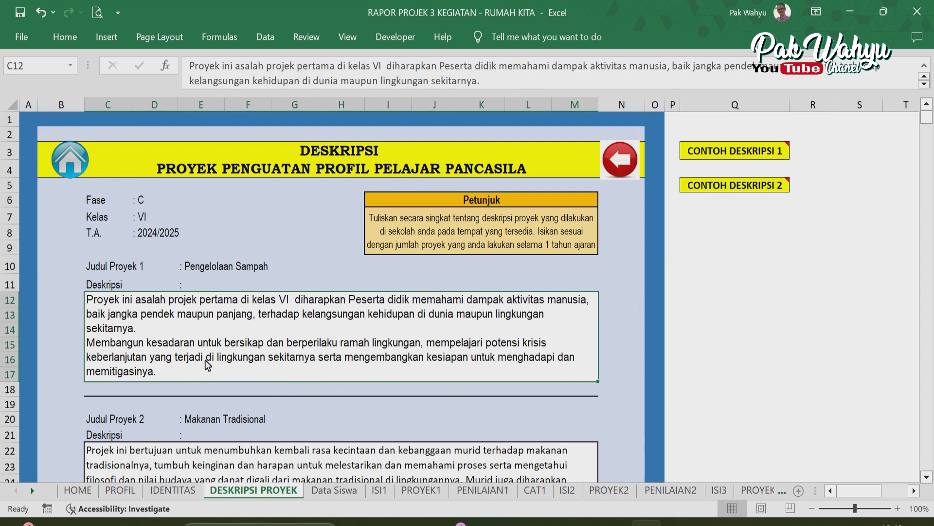
scroll(209, 368, "down", 3)
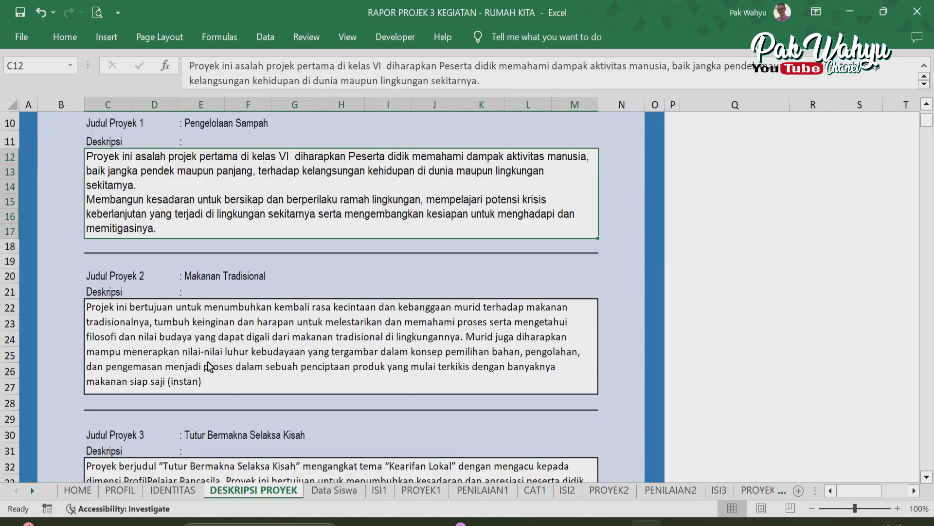
left_click(169, 355)
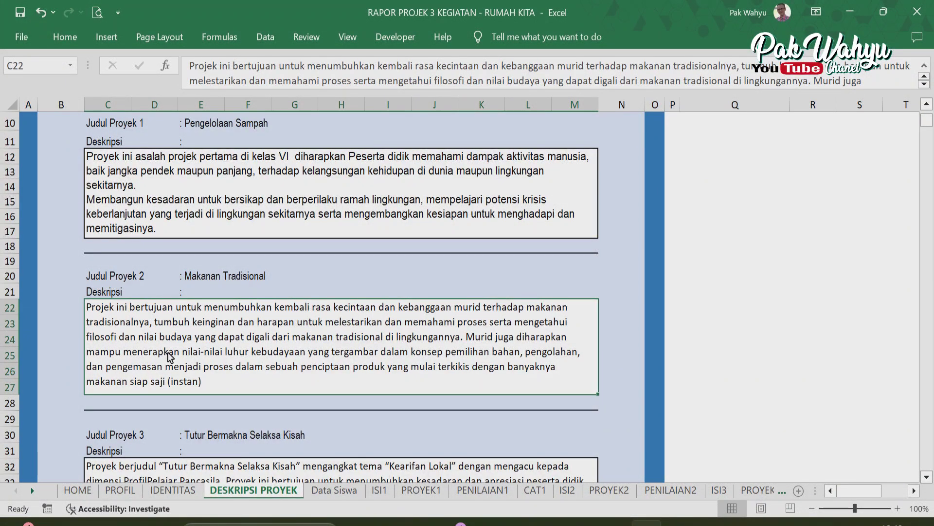
key("alt+Tab")
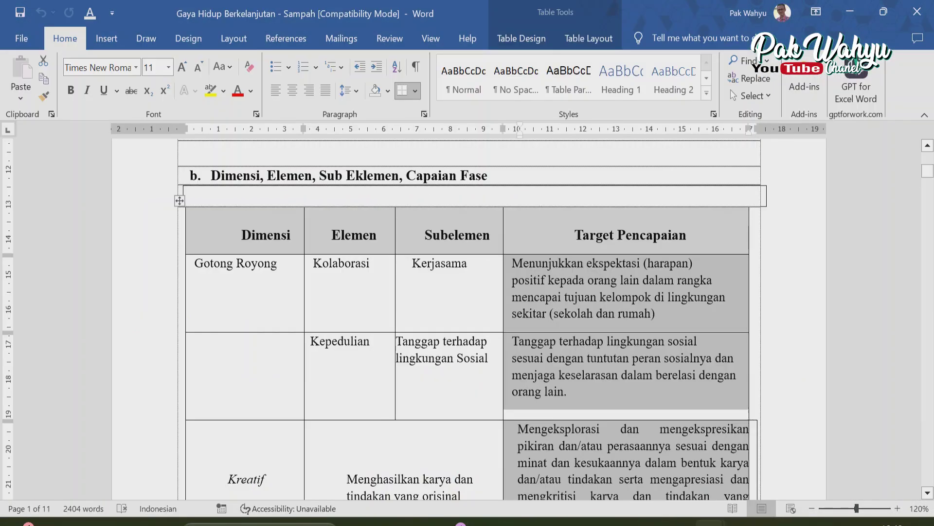
key("alt+Tab")
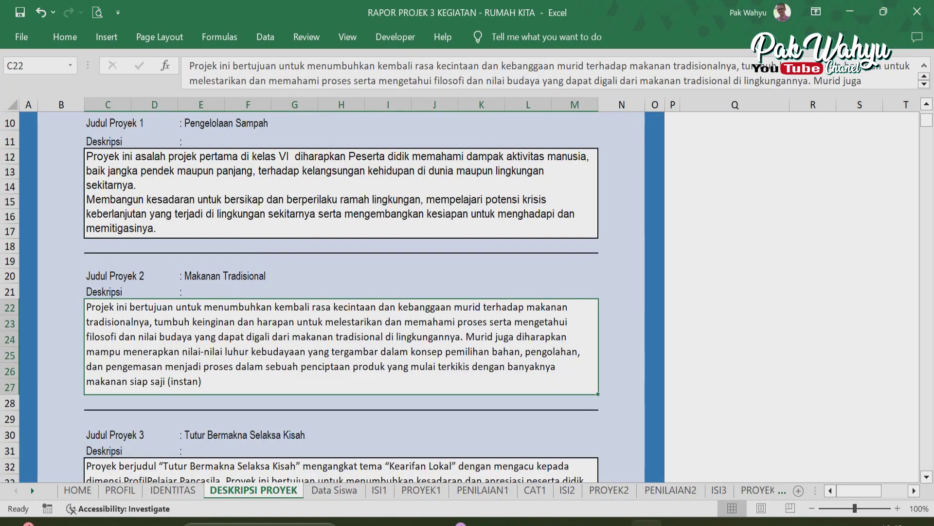
key("alt+Tab")
key("alt+Tab")
Switch to the Word document "Kearifan Lokaal - Makanan Tradisional" and select the paragraph under Tujuan Projek.
mouse_move(711, 521)
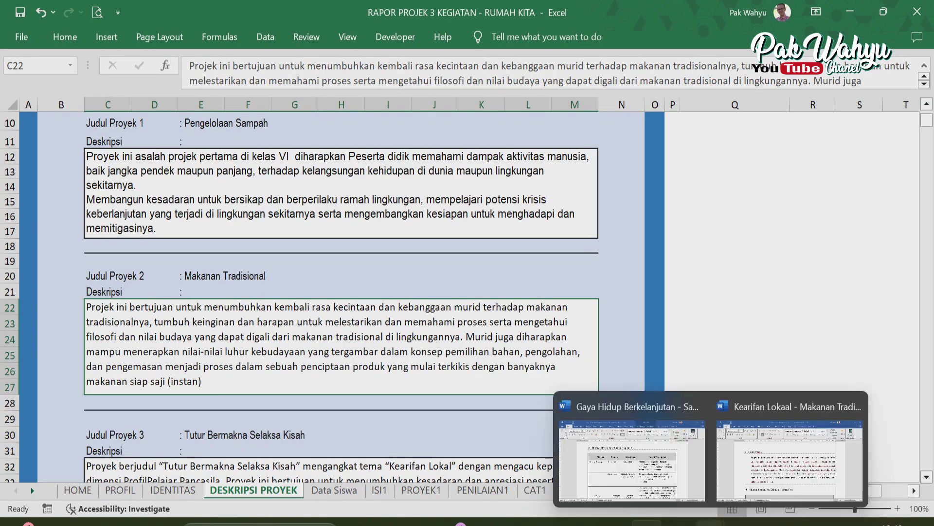
left_click(769, 468)
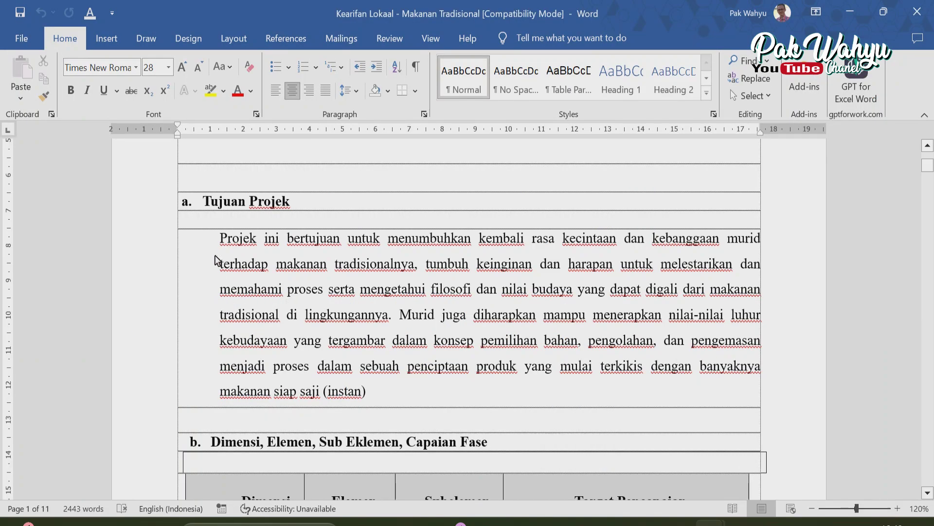
scroll(220, 248, "down", 2)
scroll(220, 247, "up", 2)
left_click_drag(222, 236, 370, 402)
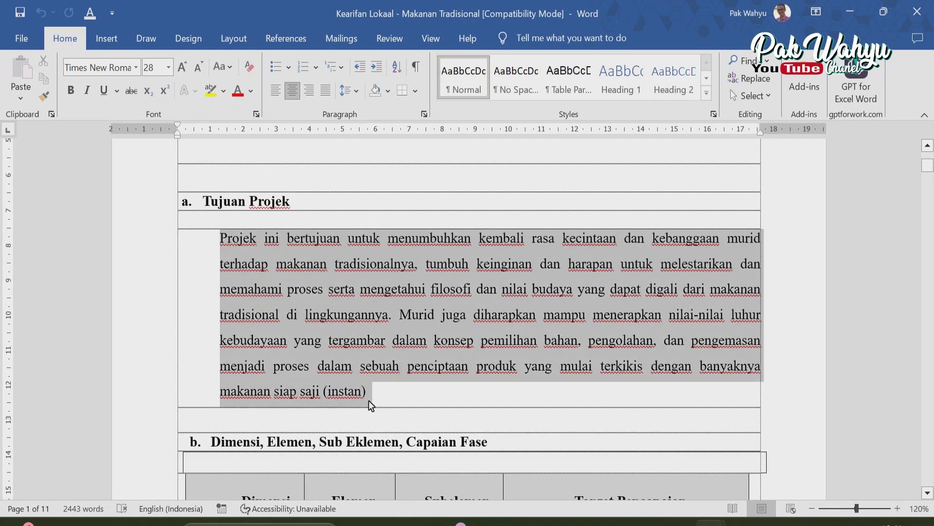
Examine the dimensions, elements and Target Pencapaian table of the Makanan Tradisional project.
scroll(549, 434, "down", 4)
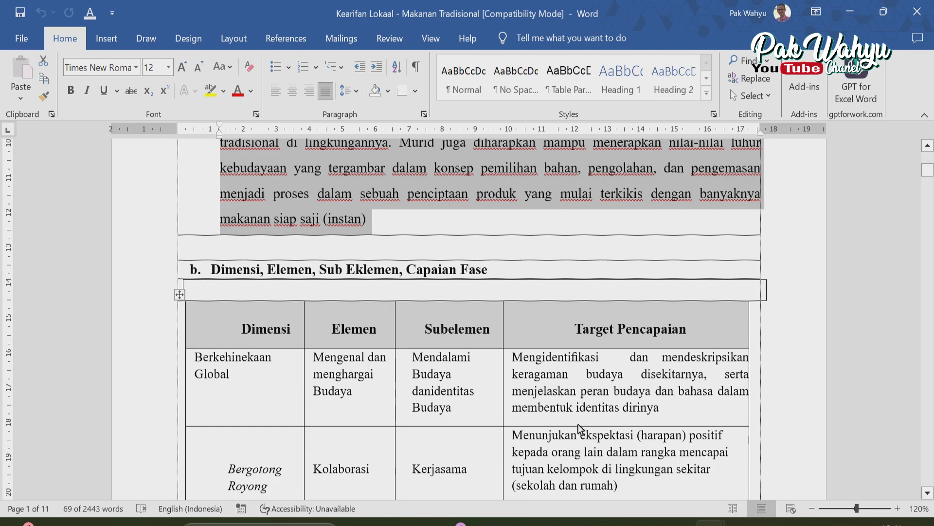
scroll(579, 441, "down", 5)
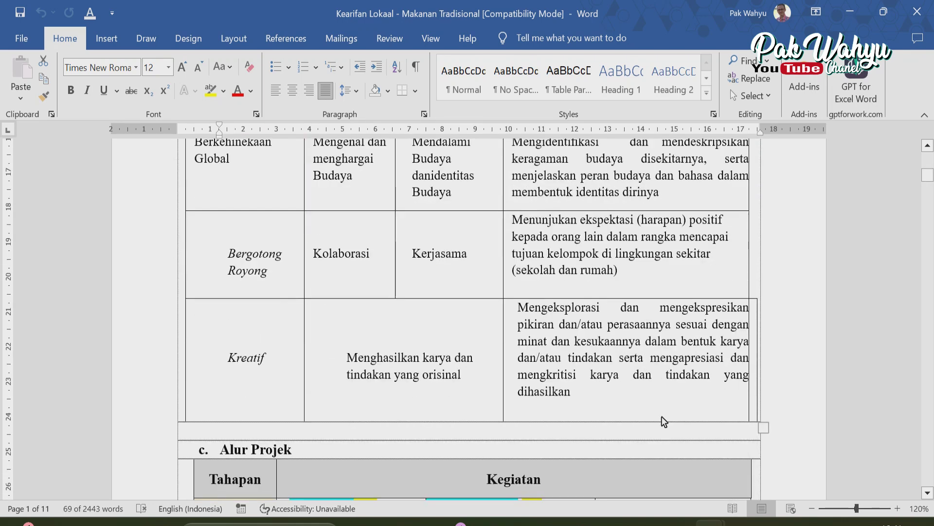
scroll(662, 416, "up", 4)
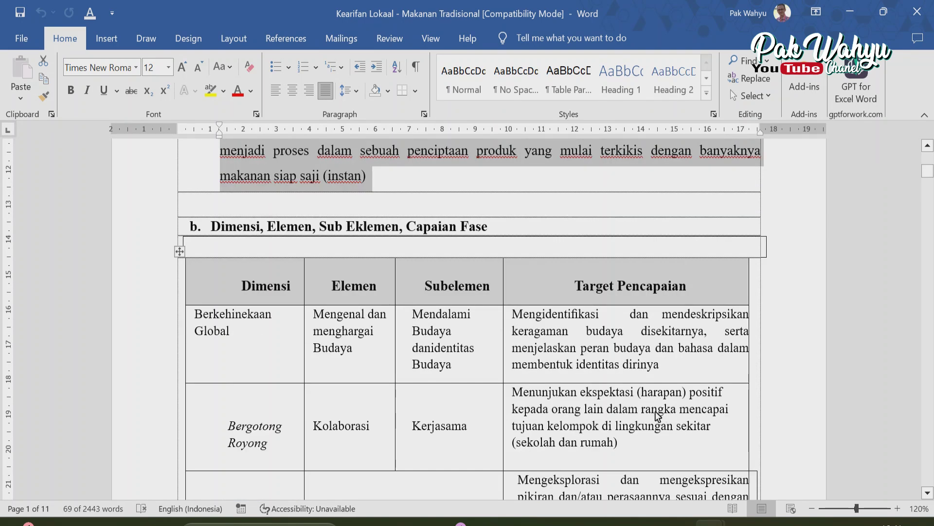
Switch back to the Excel report workbook and review the descriptions of projects 1 to 3.
mouse_move(679, 521)
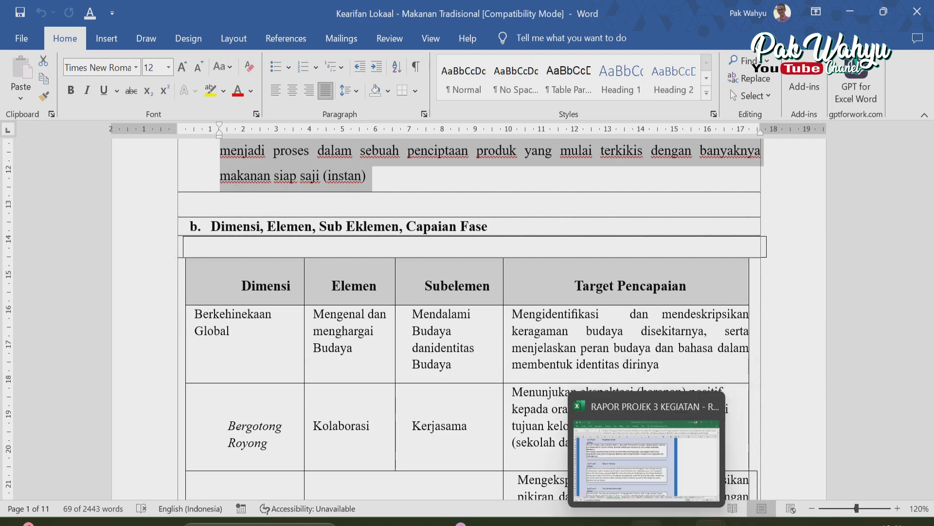
left_click(647, 521)
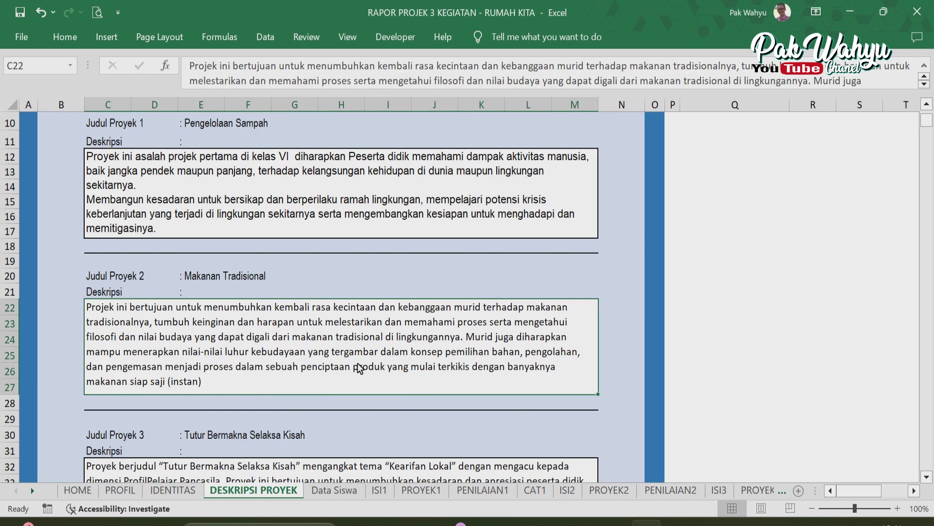
scroll(312, 366, "down", 2)
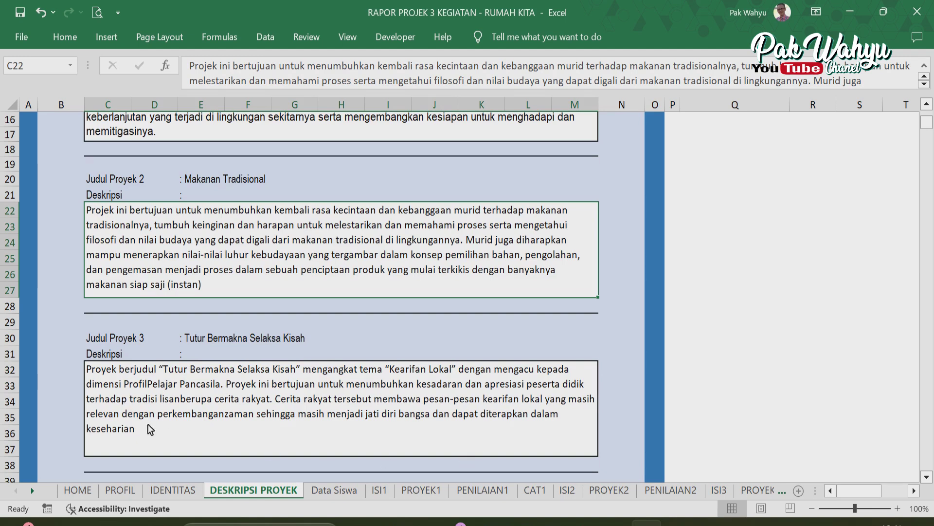
scroll(212, 419, "down", 2)
scroll(216, 419, "up", 7)
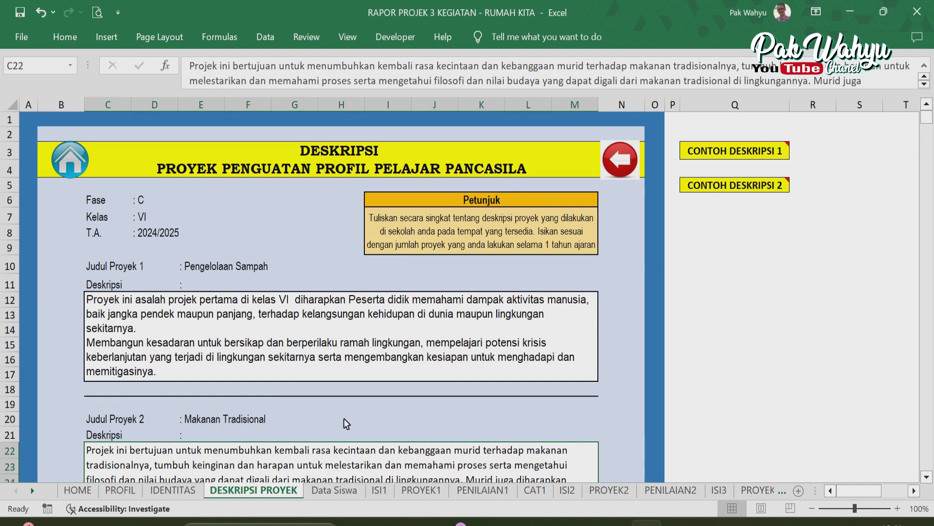
Return to the workbook's home sheet and open the data input page of Proyek 1.
left_click(69, 163)
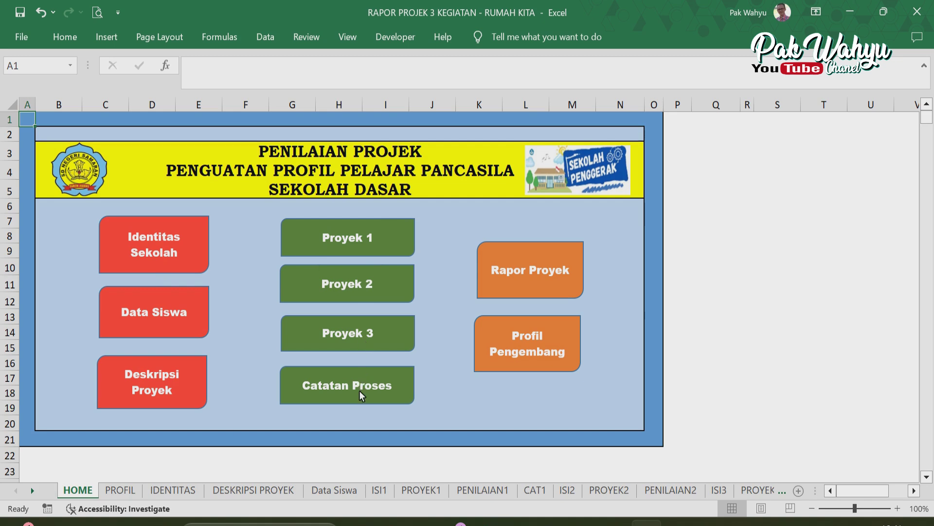
left_click(332, 239)
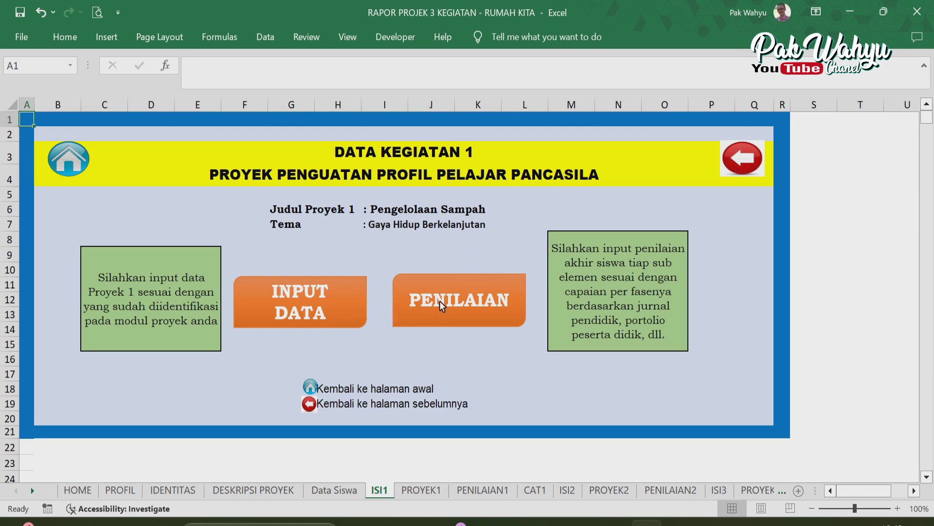
left_click(300, 295)
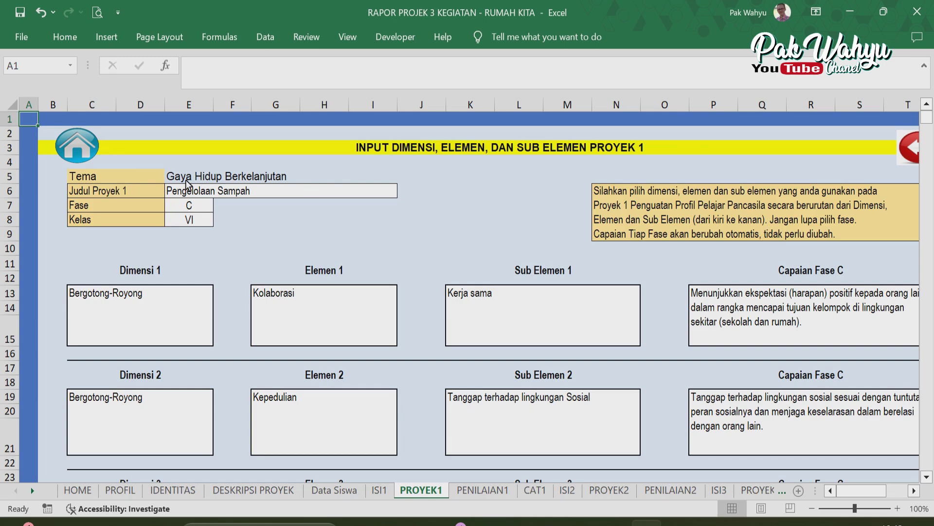
Choose C as the Fase of Proyek 1.
left_click(197, 203)
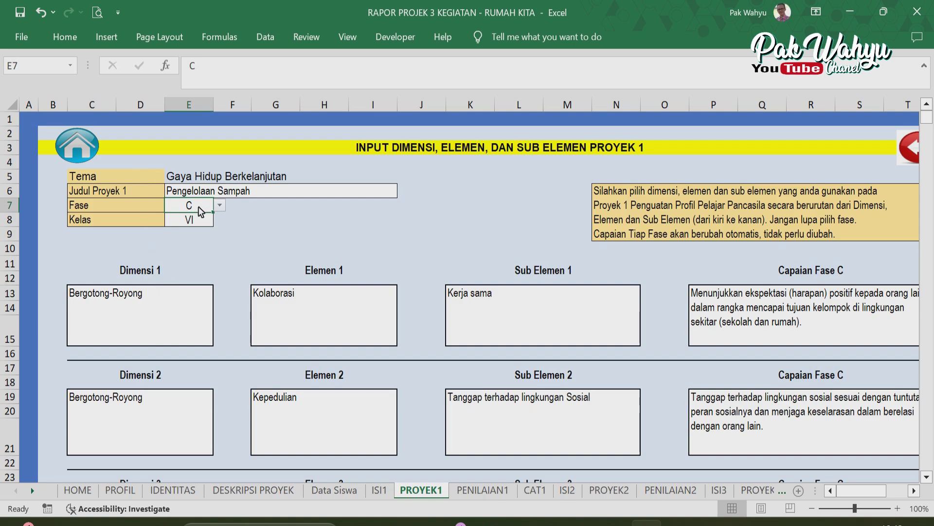
left_click(223, 208)
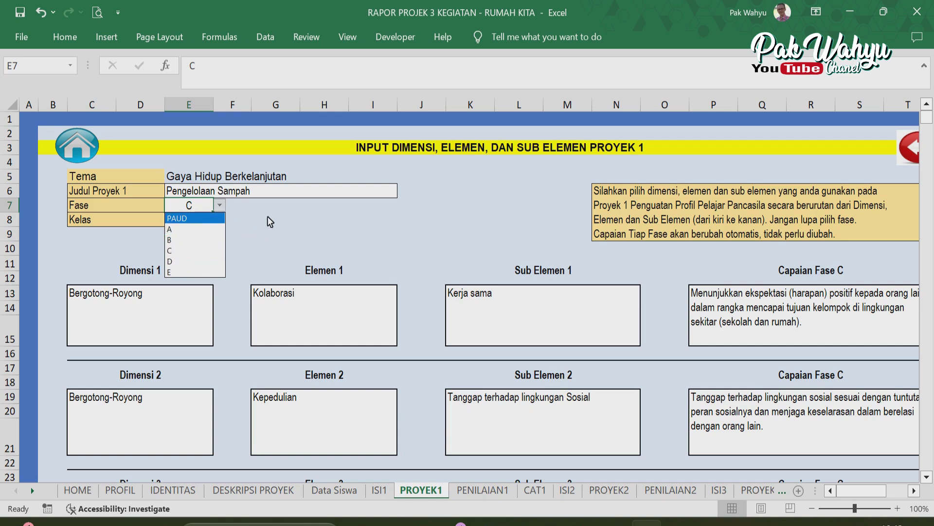
left_click(227, 212)
left_click(221, 203)
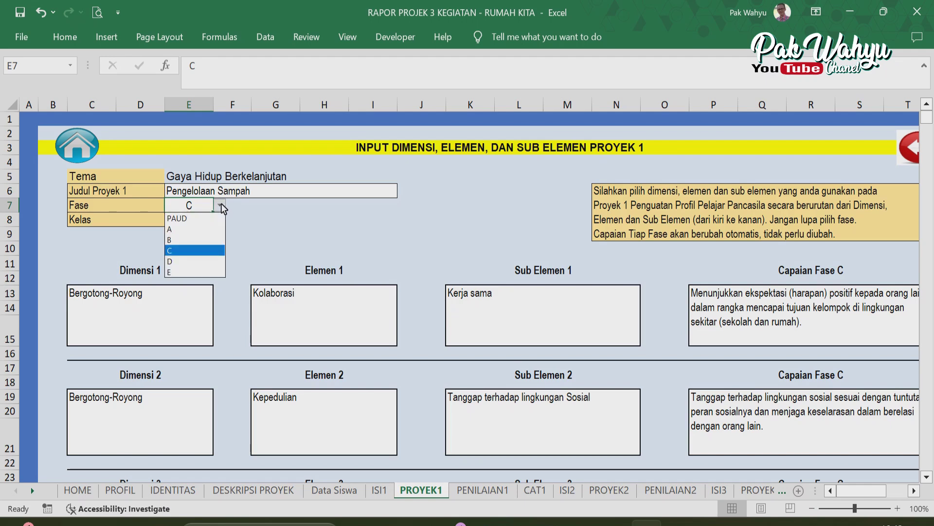
left_click(188, 251)
left_click(188, 221)
left_click(226, 228)
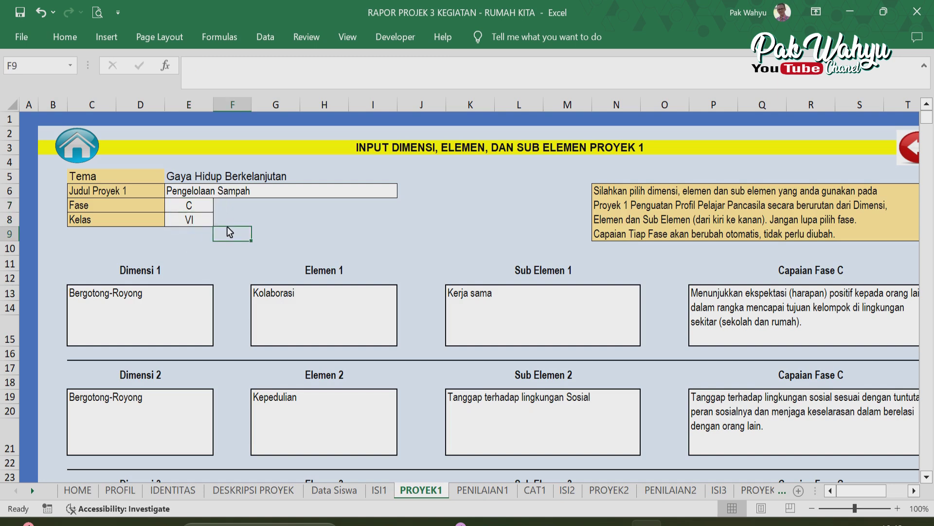
Inspect the class options offered for Kelas, leaving the list without choosing one.
left_click(208, 222)
left_click(221, 221)
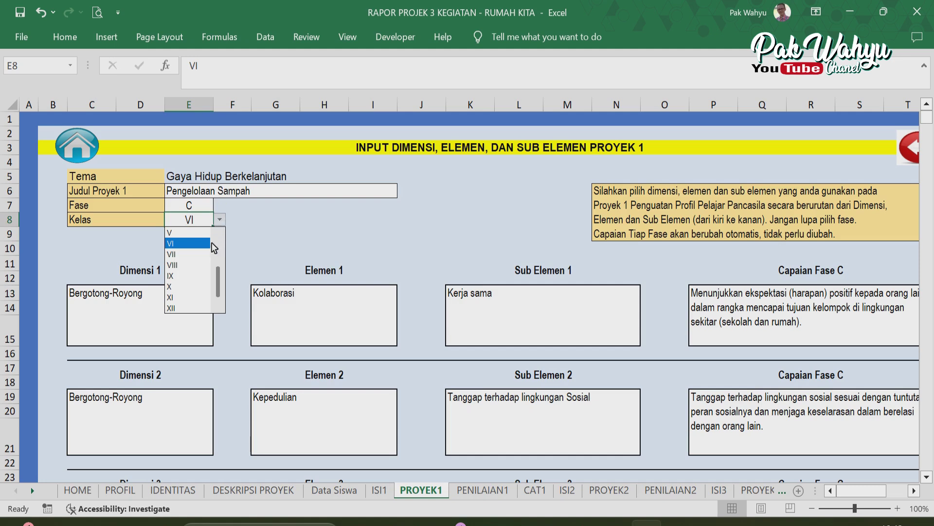
key("Up")
key("Escape")
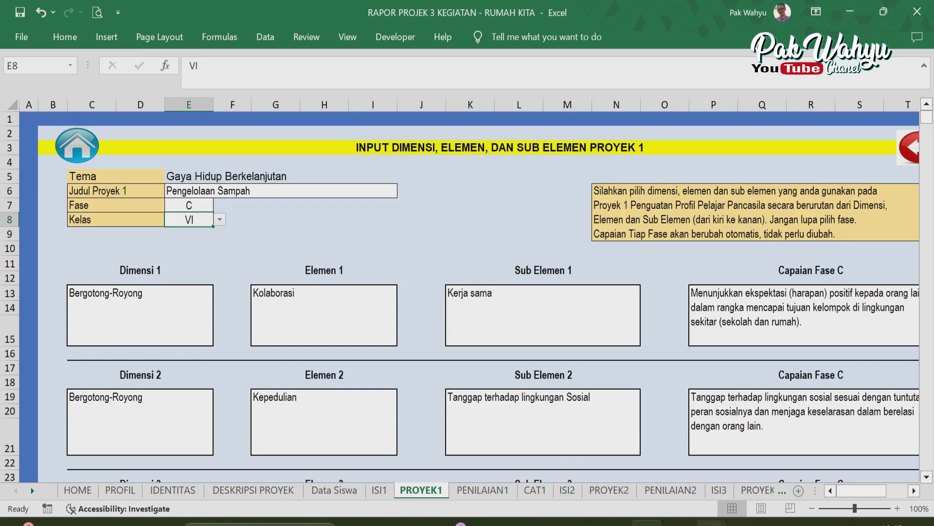
Check the dimension, element and subelement table in the Word document "Gaya Hidup Berkelanjutan - Sampah", returning to the Excel workbook.
mouse_move(708, 521)
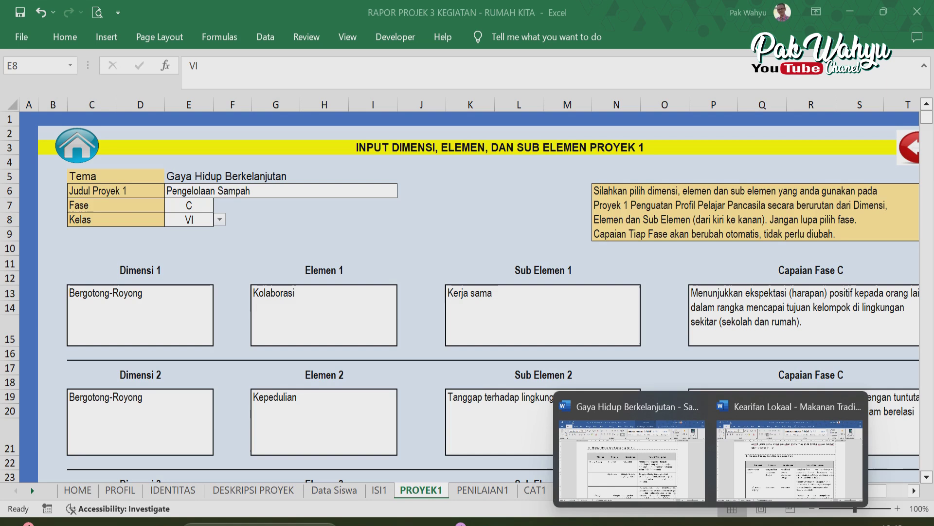
left_click(620, 462)
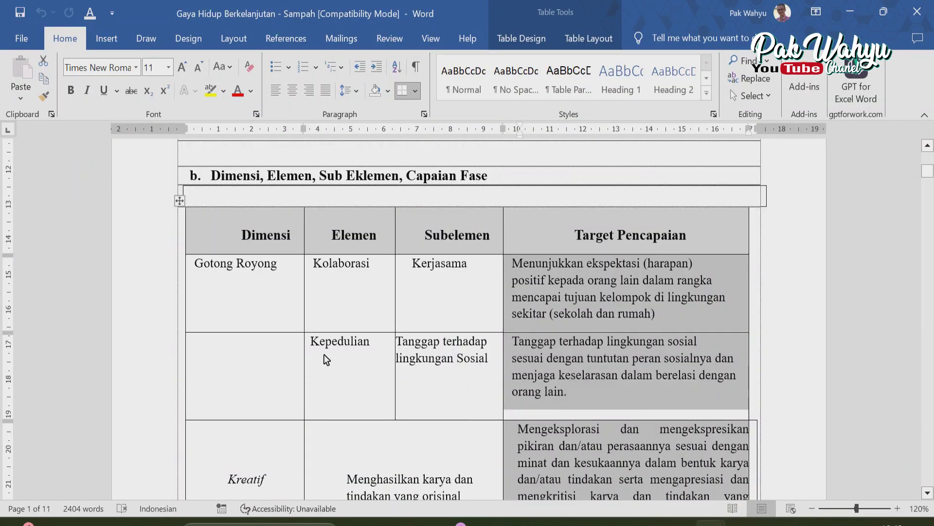
scroll(230, 279, "up", 1)
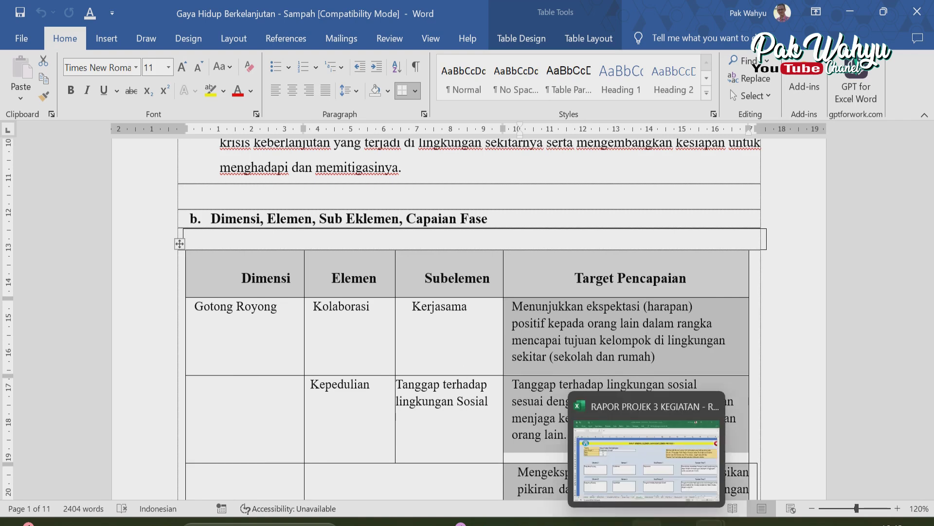
left_click(647, 453)
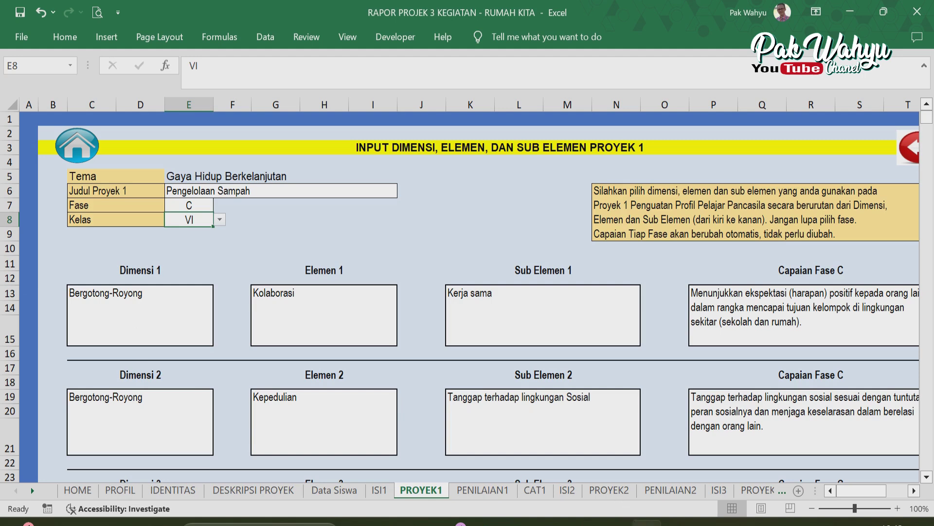
mouse_move(688, 520)
left_click(632, 467)
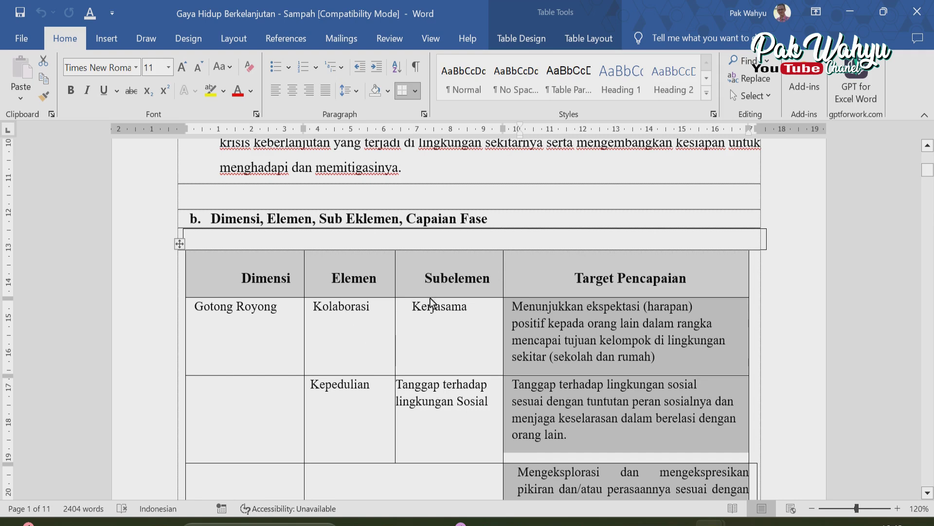
left_click(662, 452)
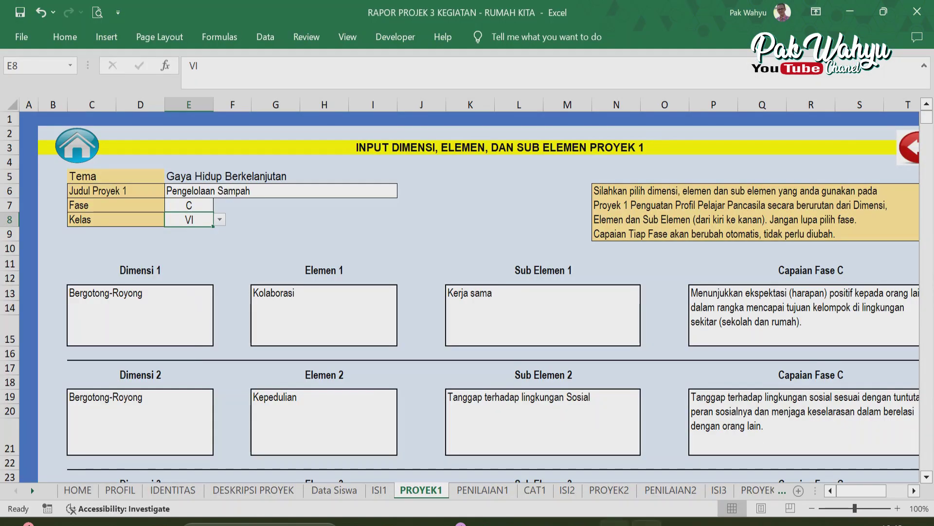
Set Dimensi 1 to Bergotong-Royong and Elemen 1 to Kolaborasi.
left_click(176, 316)
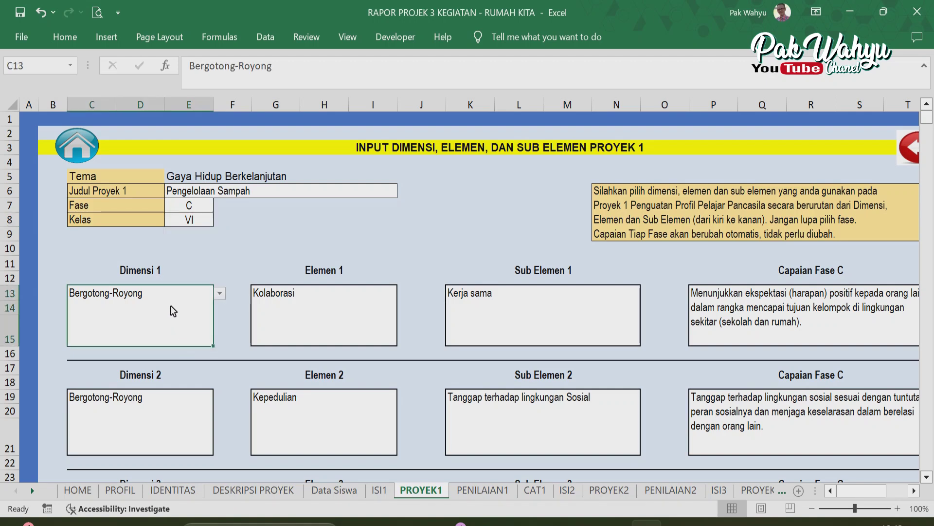
left_click(220, 293)
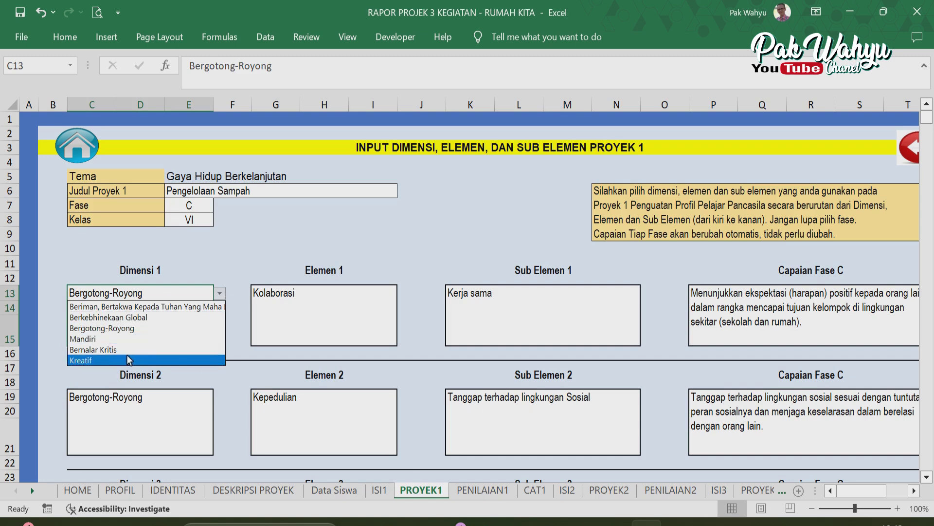
left_click(100, 328)
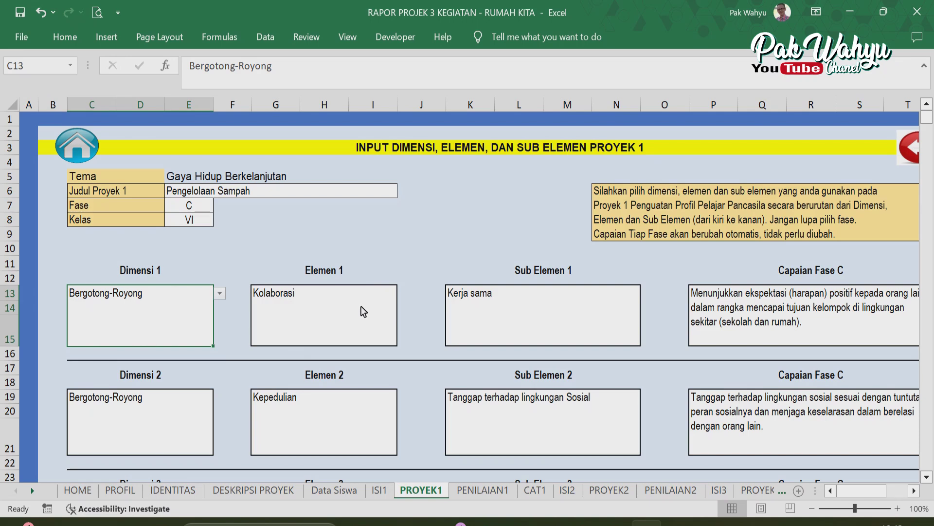
left_click(306, 319)
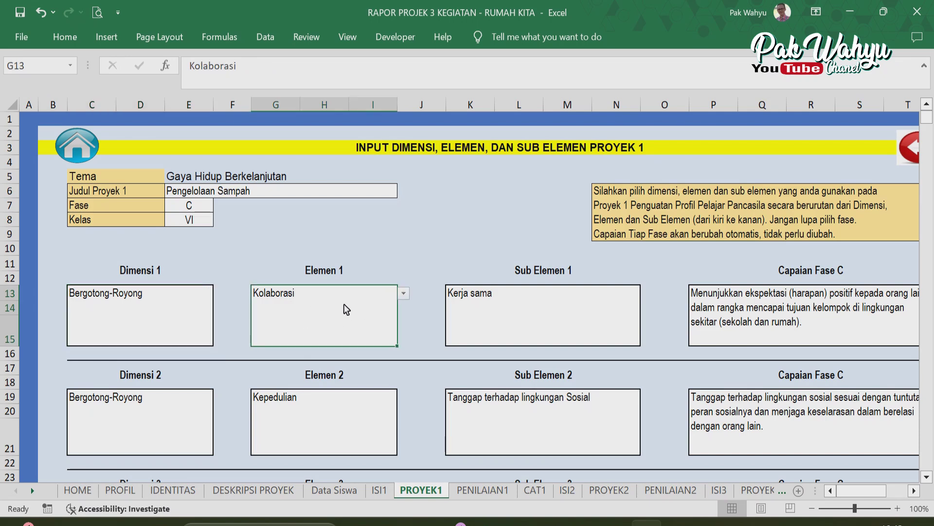
left_click(407, 294)
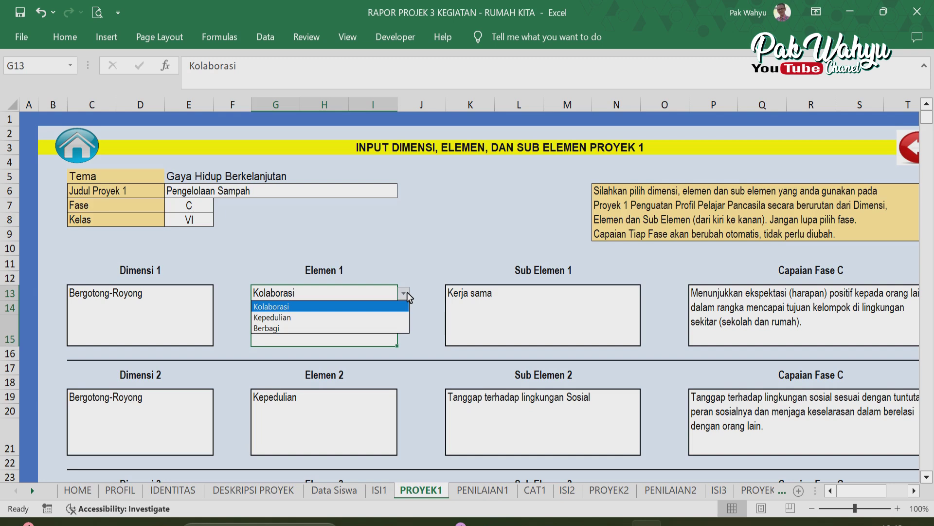
left_click(311, 313)
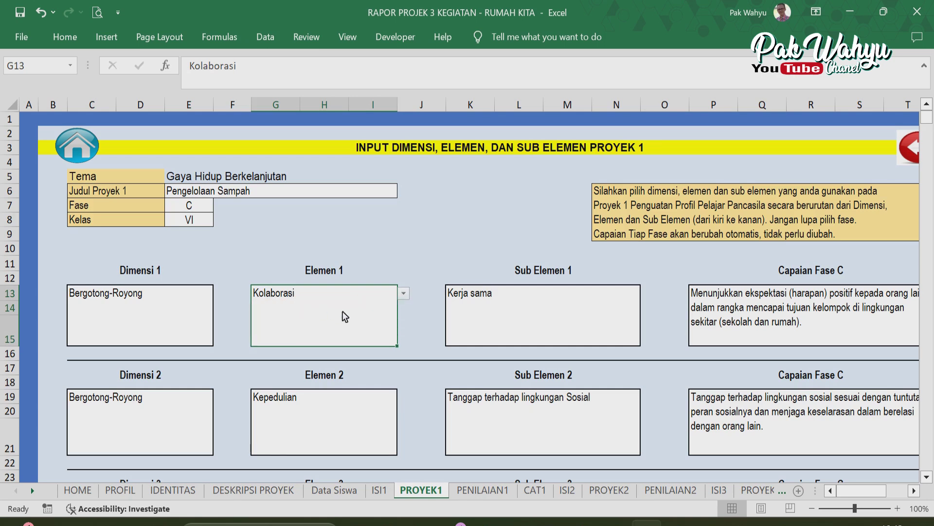
Check the subelement in the Word module and set Sub Elemen 1 to Kerja sama in the Excel workbook.
left_click(525, 308)
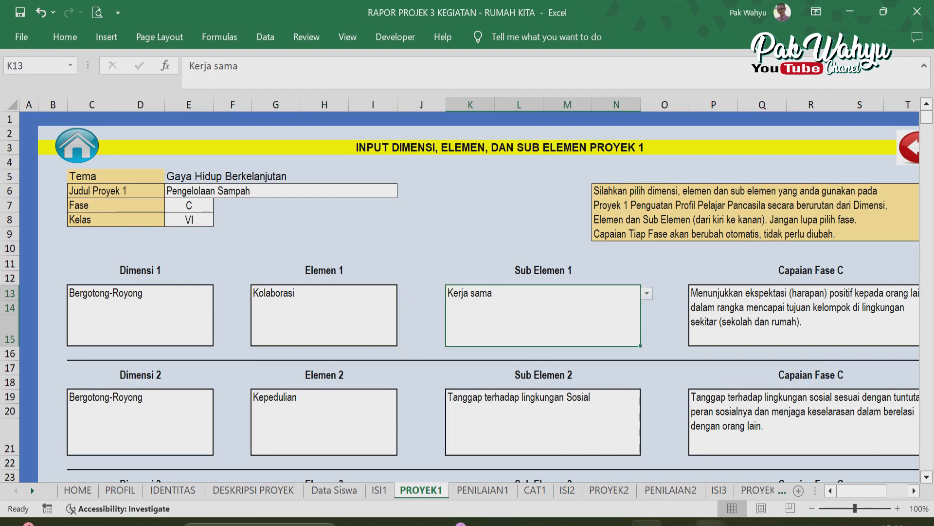
left_click(711, 521)
left_click(633, 471)
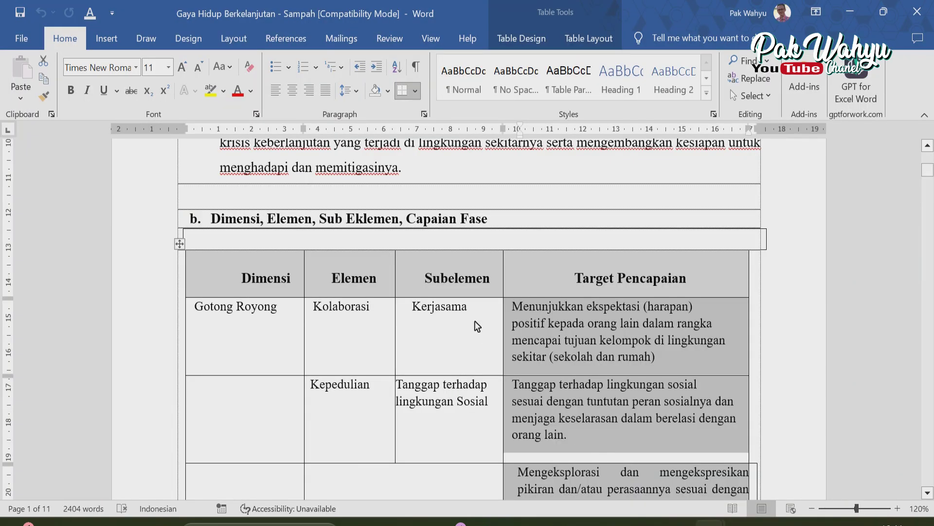
left_click(647, 521)
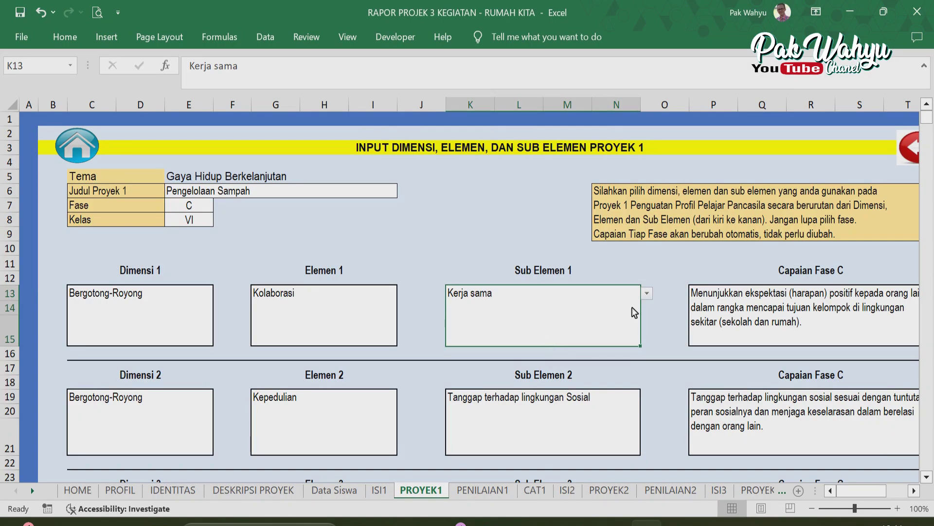
left_click(649, 293)
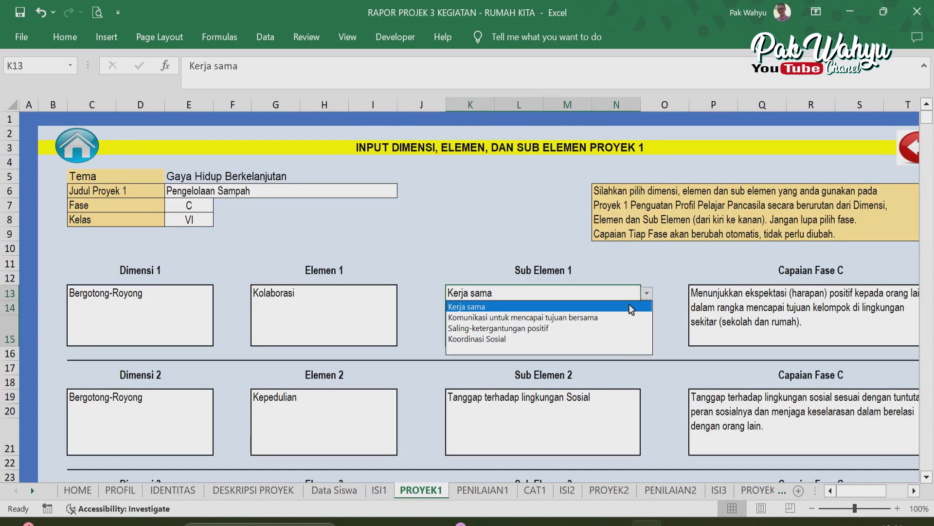
left_click(479, 306)
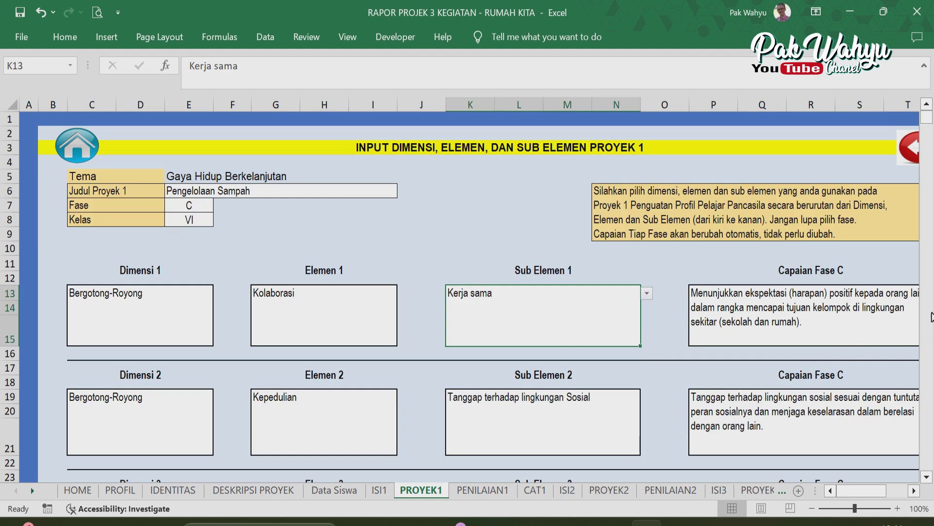
Compare the first Capaian Fase C text with the Word module's Target Pencapaian, and select Sub Elemen 1 back in Excel.
left_click(723, 310)
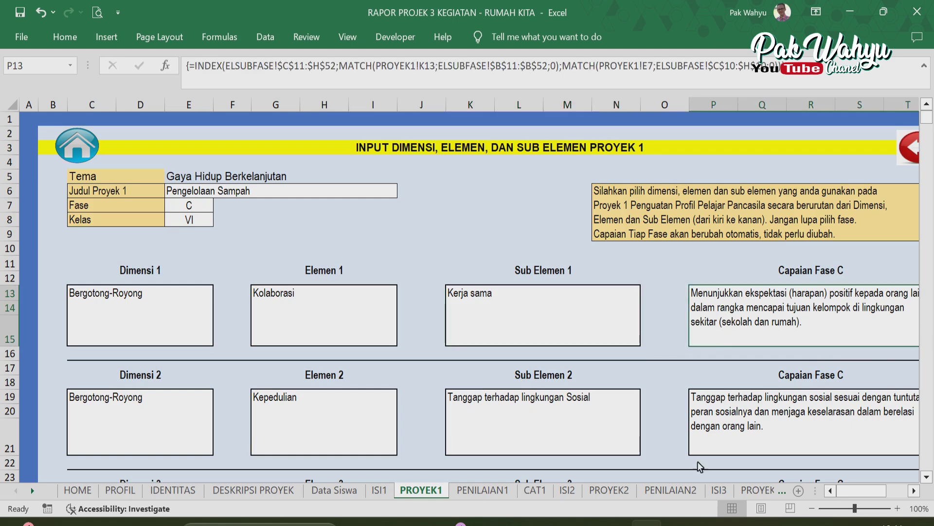
left_click(662, 465)
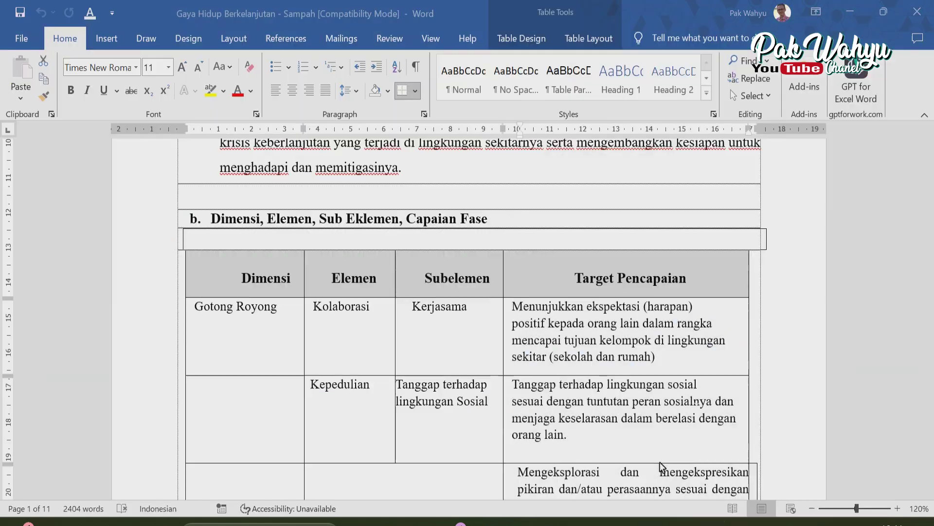
left_click(538, 322)
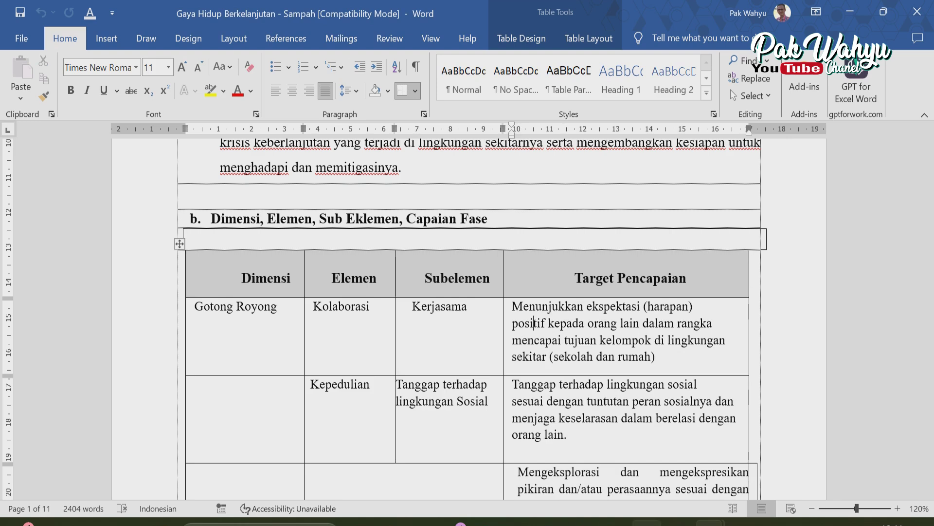
left_click(647, 522)
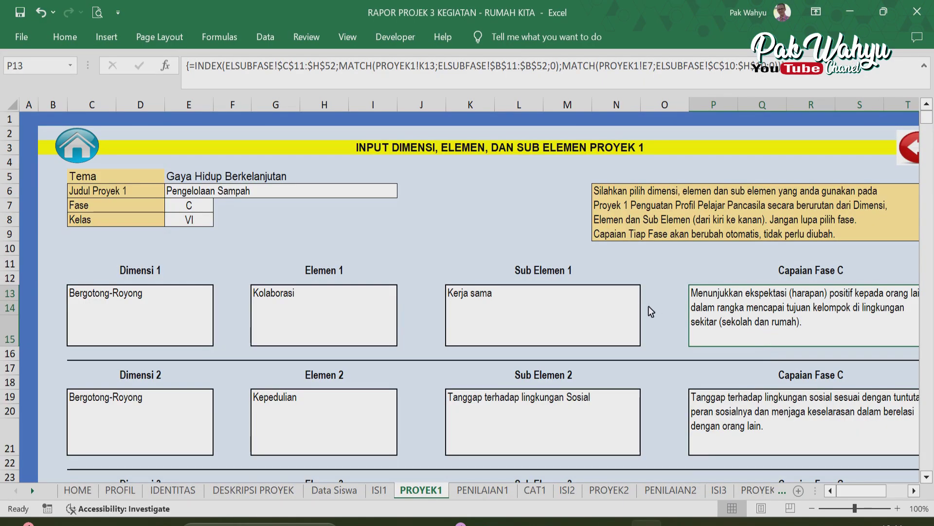
left_click(581, 313)
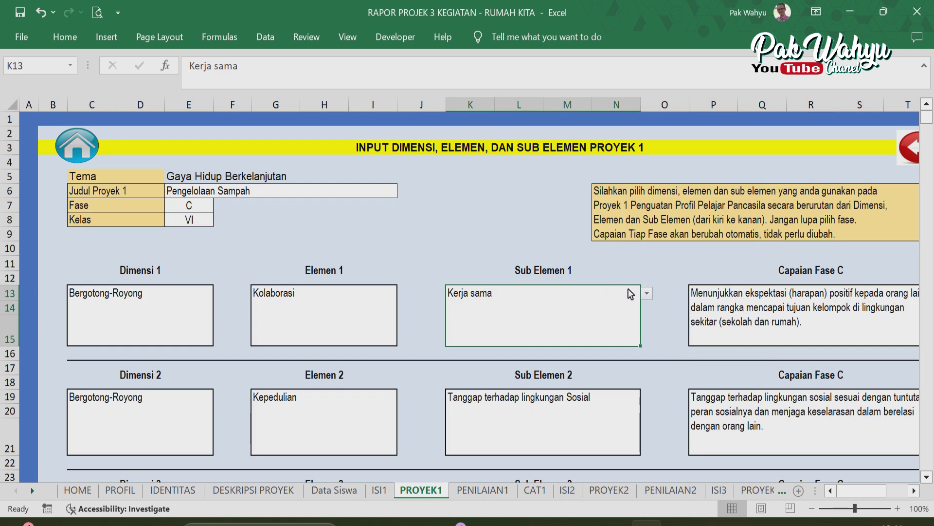
Try Komunikasi untuk mencapai tujuan bersama as Sub Elemen 1, and set it back to Kerja sama.
left_click(647, 293)
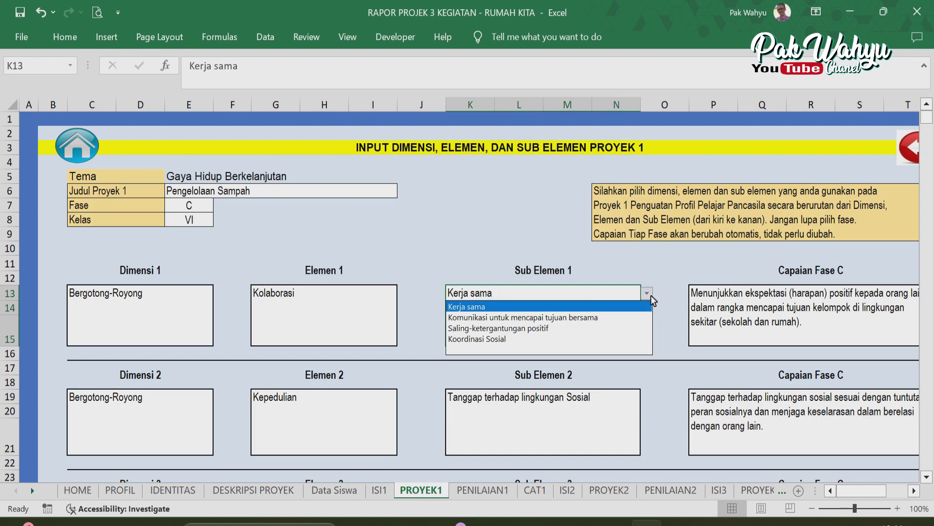
left_click(543, 317)
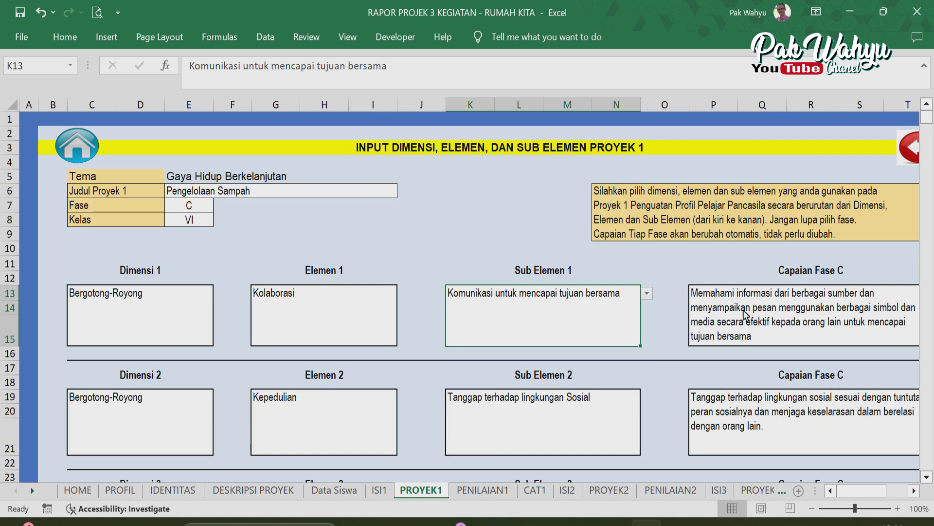
left_click(647, 293)
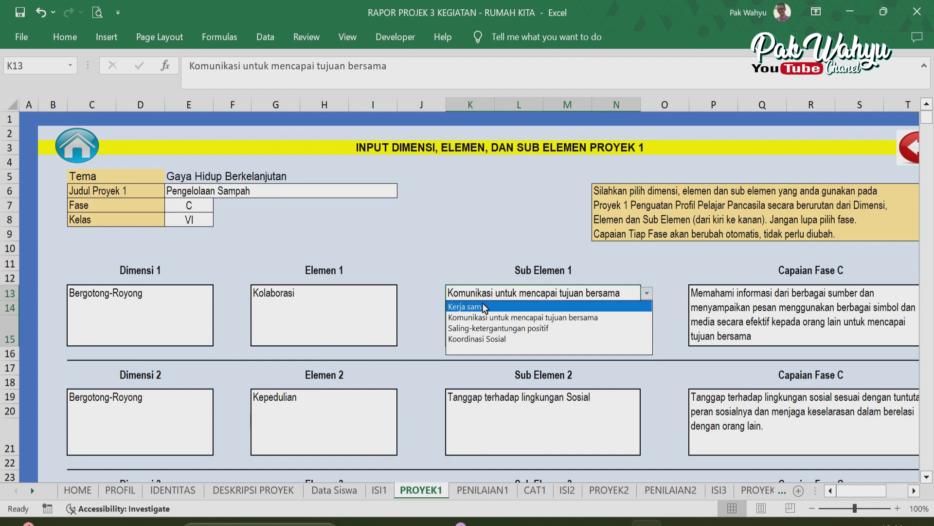
key("Escape")
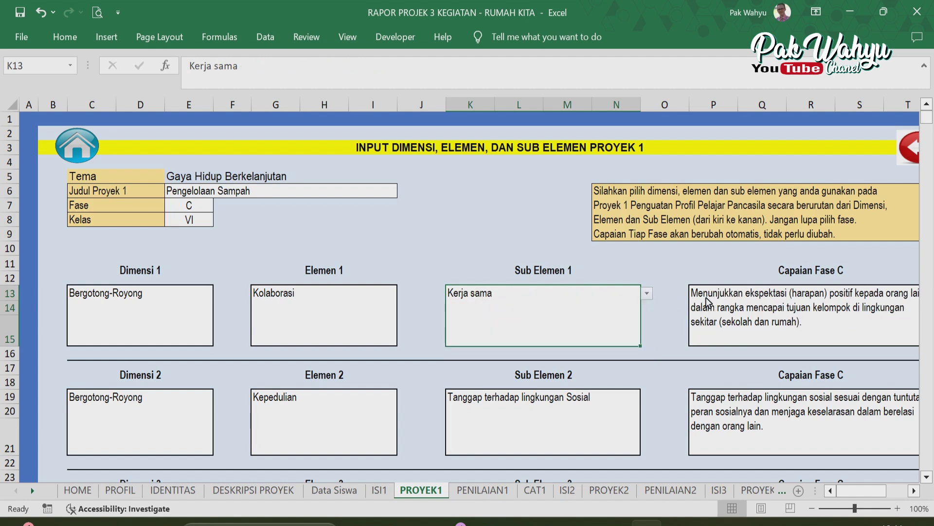
Check the Kepedulian and Kreatif rows of the dimension table in the Word document "Gaya Hidup Berkelanjutan - Sampah", returning to the Excel workbook.
scroll(302, 355, "down", 2)
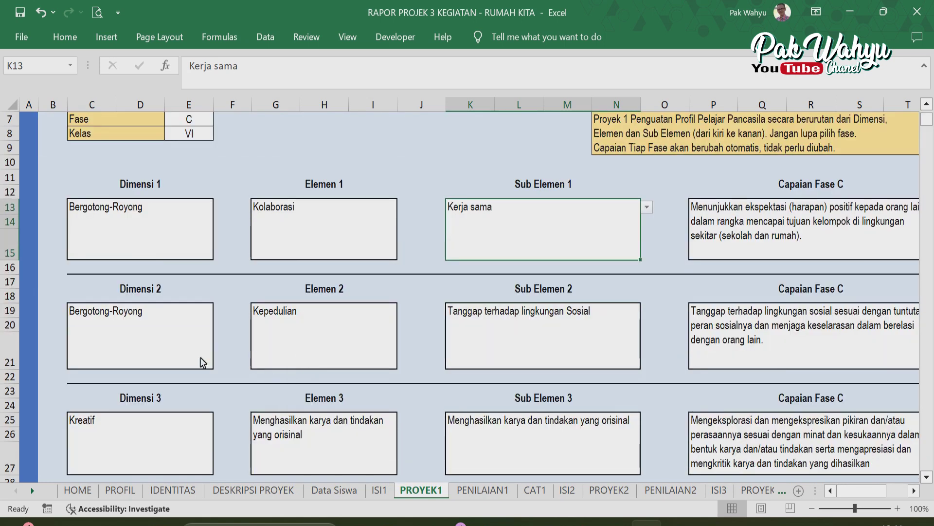
left_click(708, 521)
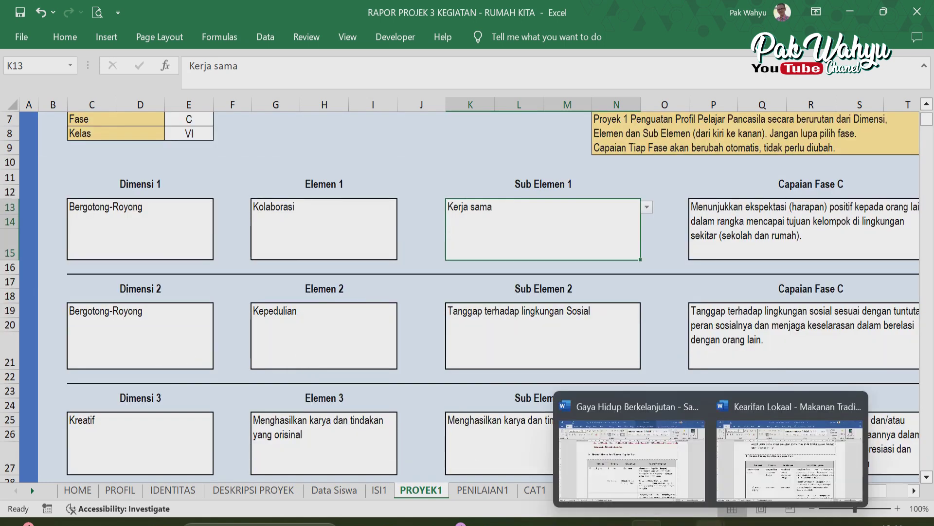
left_click(622, 467)
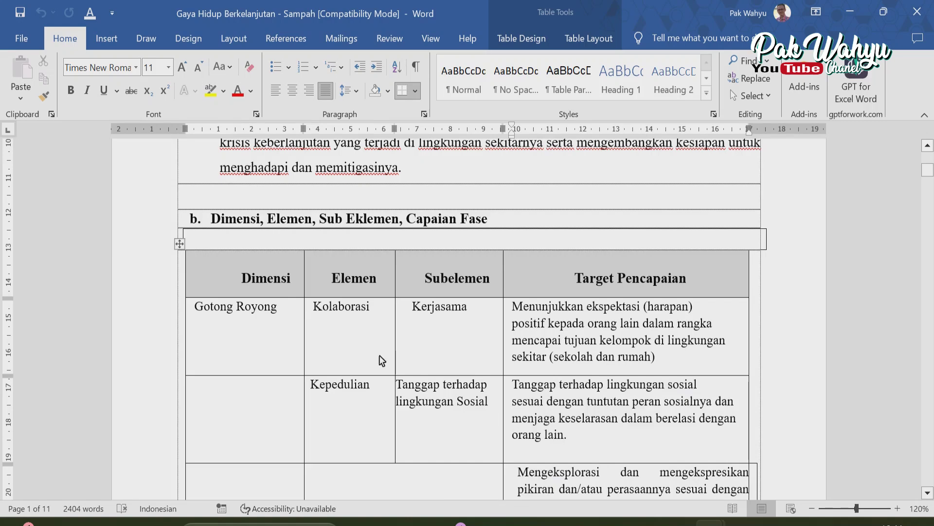
scroll(382, 360, "down", 3)
scroll(382, 360, "up", 1)
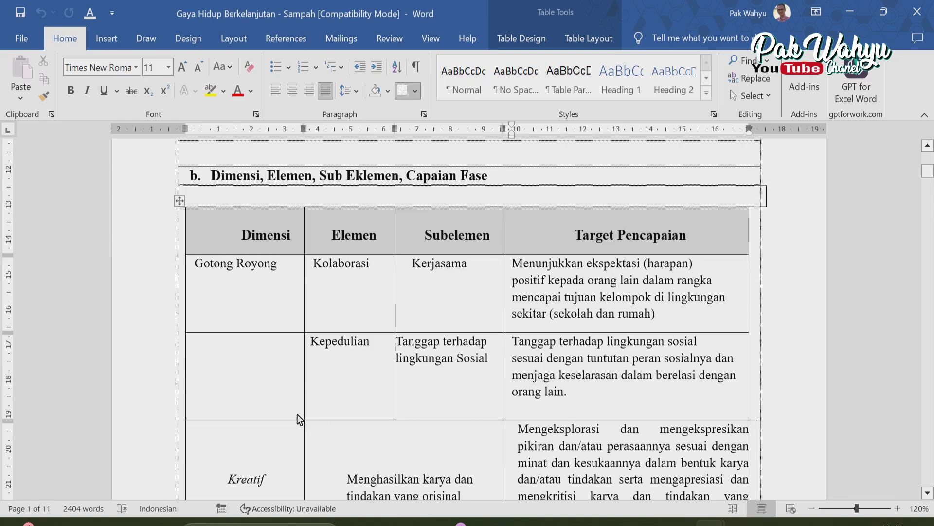
scroll(272, 411, "down", 1)
scroll(249, 371, "down", 2)
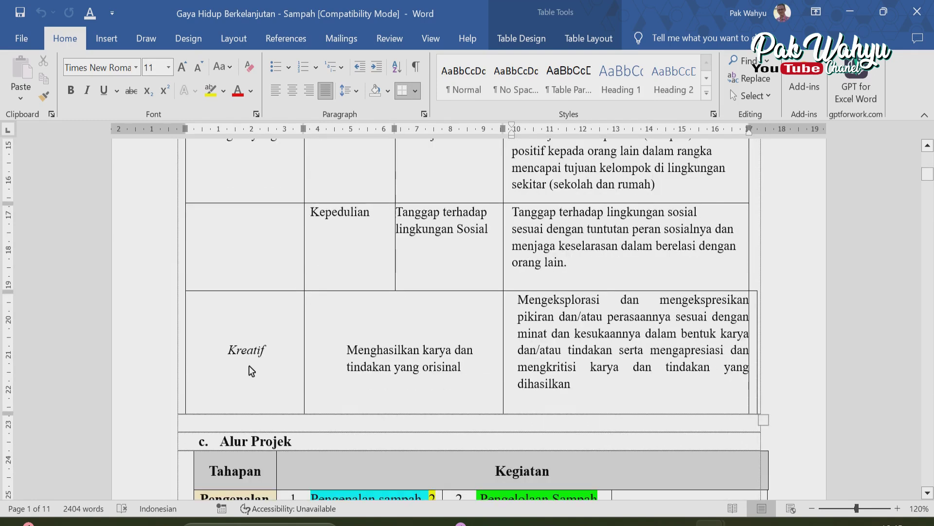
left_click(647, 523)
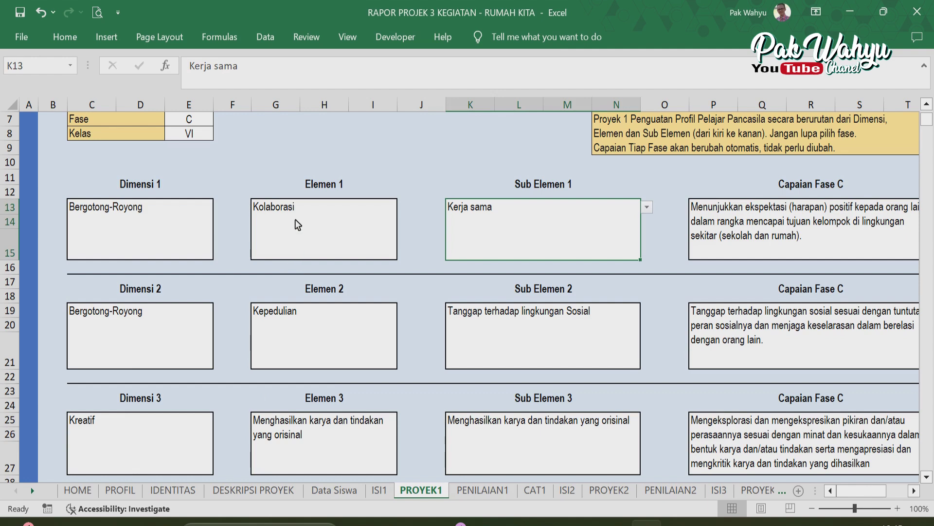
Review Elemen 2 and the Dimensi 3, Elemen 3 and Sub Elemen 3 entries, including the available Dimensi 3 options.
left_click(302, 347)
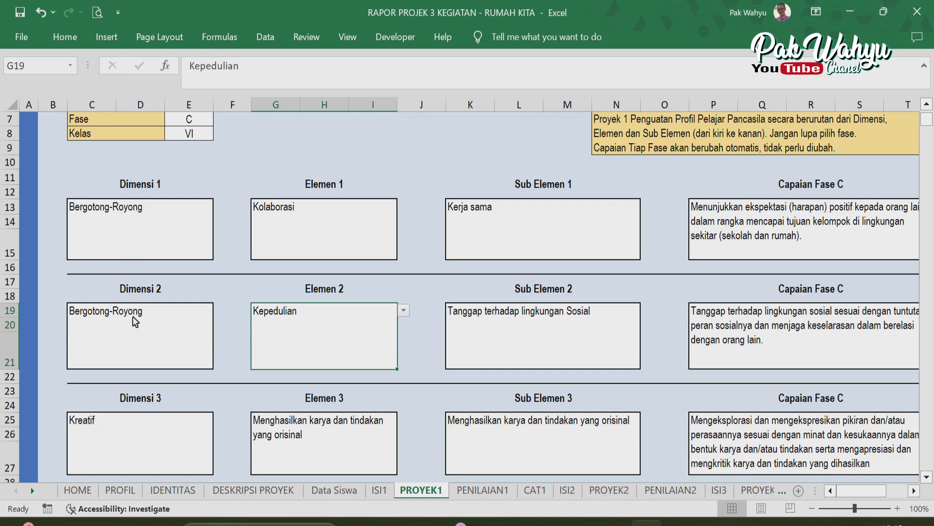
scroll(181, 427, "down", 1)
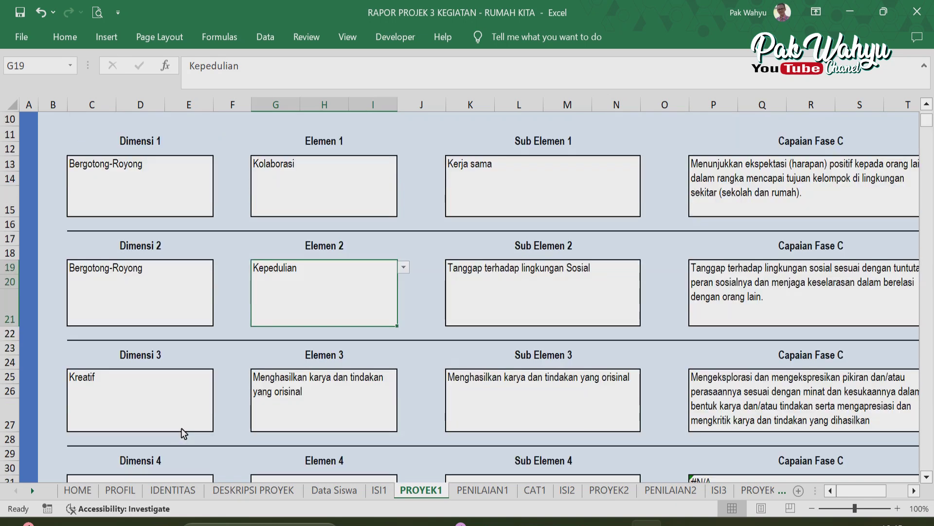
left_click(132, 407)
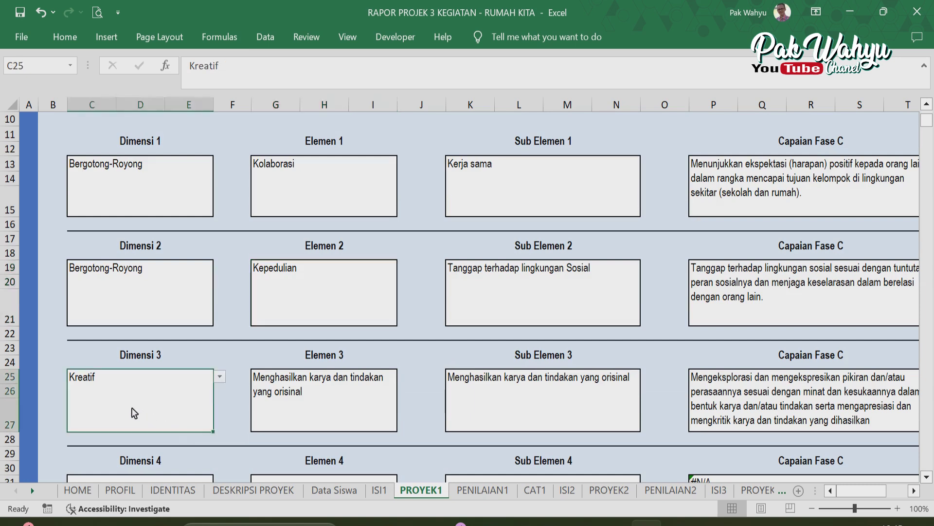
left_click(220, 377)
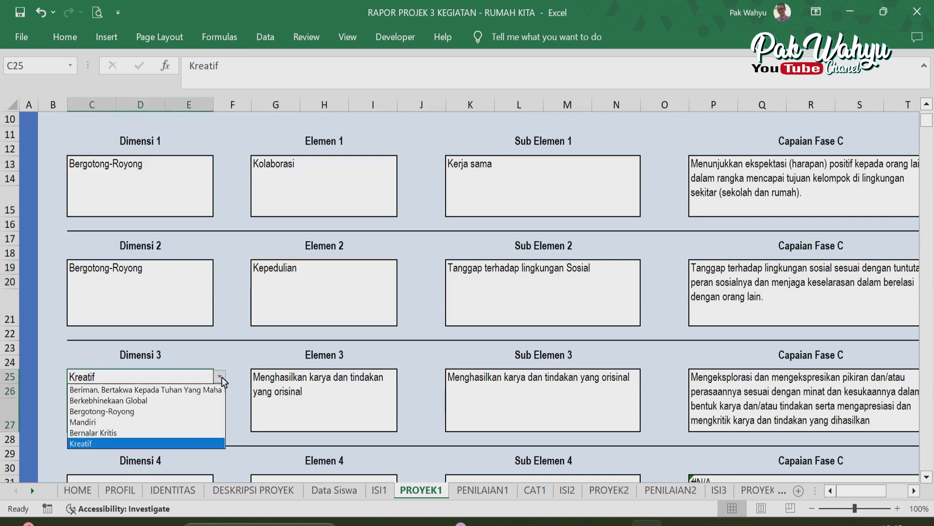
key("Escape")
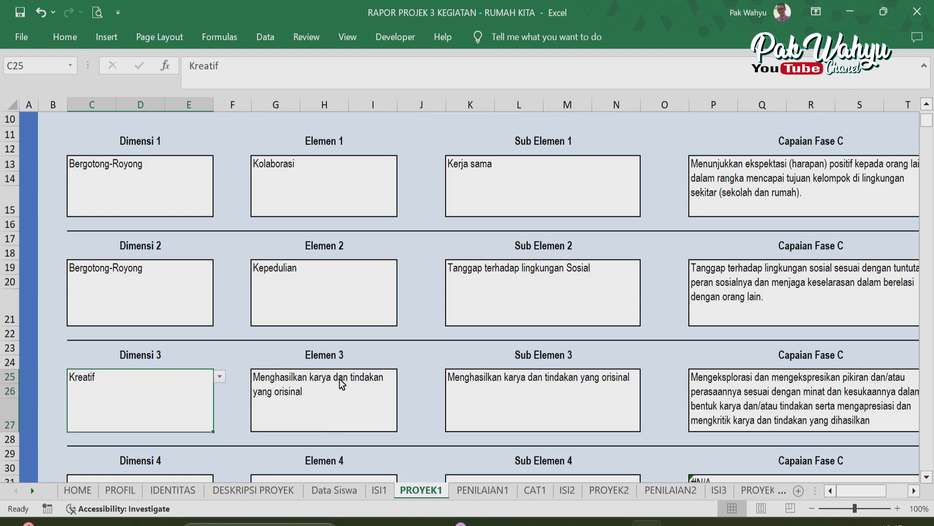
left_click(395, 405)
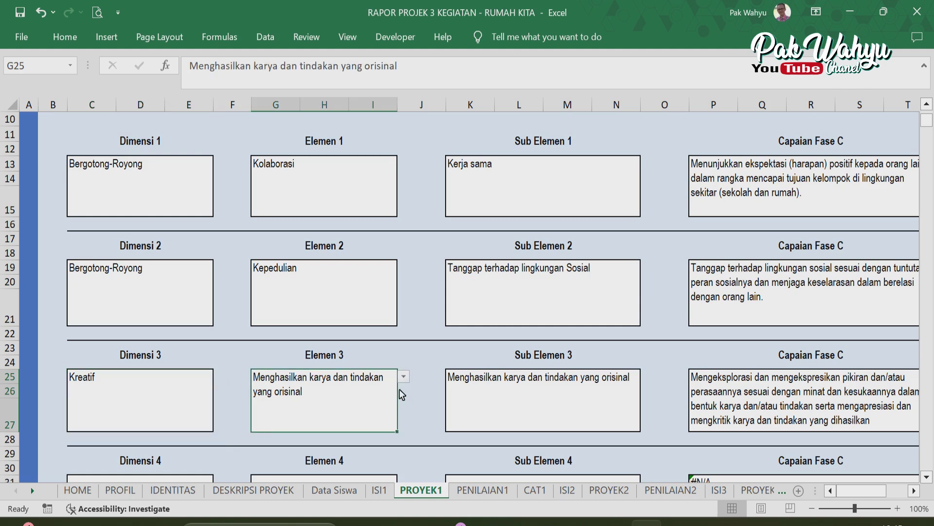
left_click(539, 416)
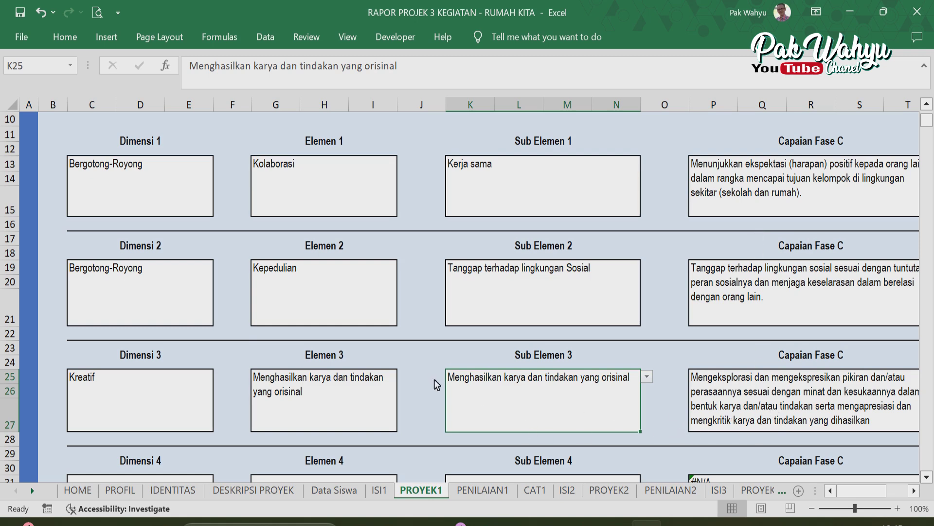
scroll(365, 364, "up", 3)
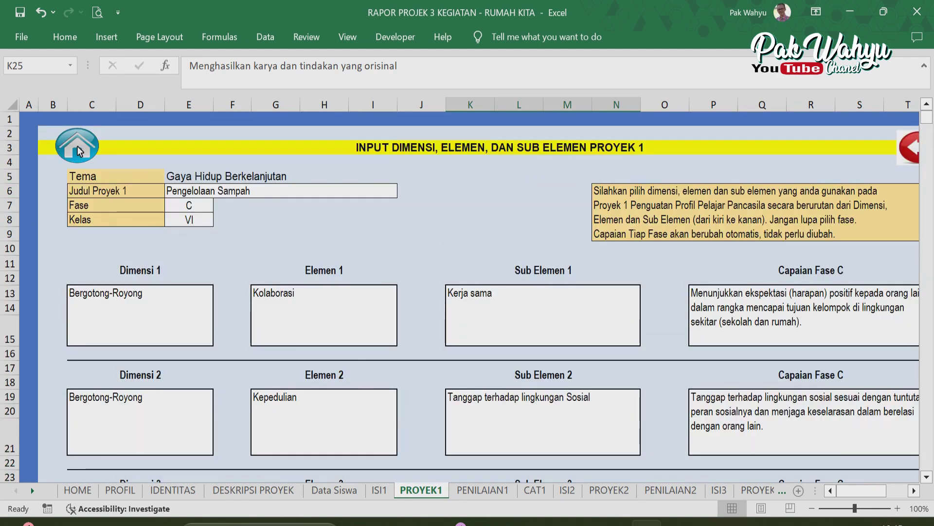
Open the Proyek 1 assessment sheet by way of the Data Kegiatan 1 page and check its project details and assessment table.
left_click(906, 160)
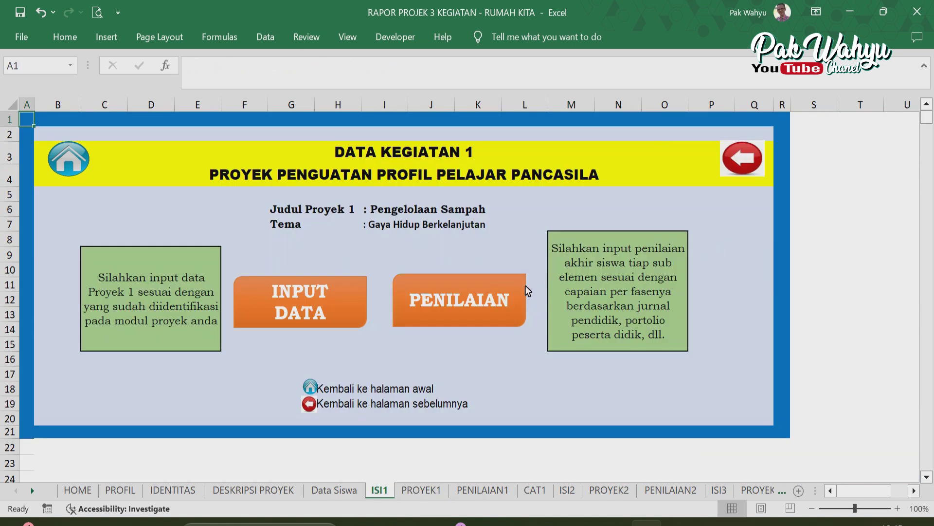
left_click(455, 296)
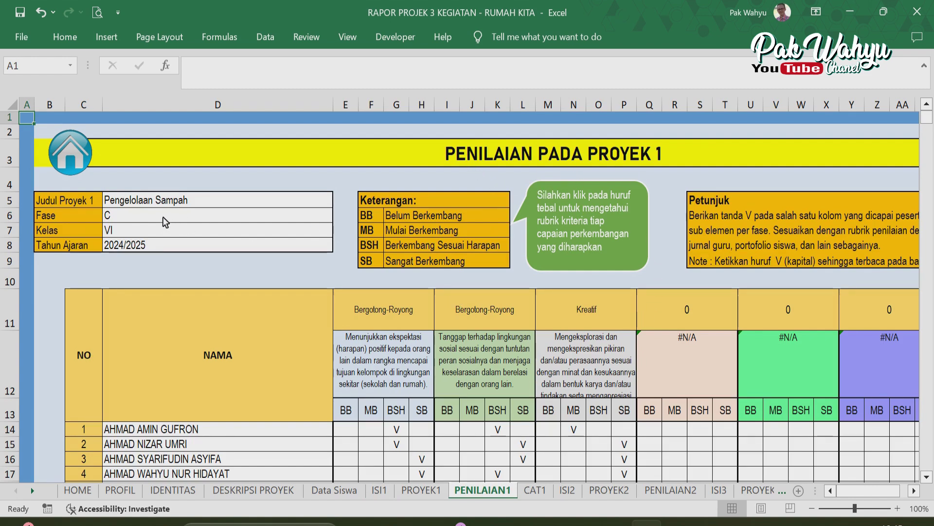
left_click(137, 202)
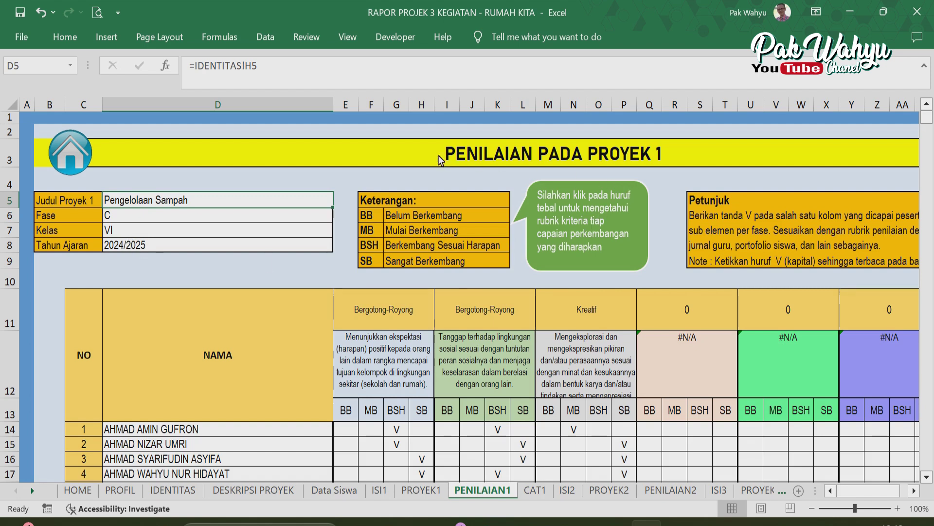
scroll(375, 402, "down", 1)
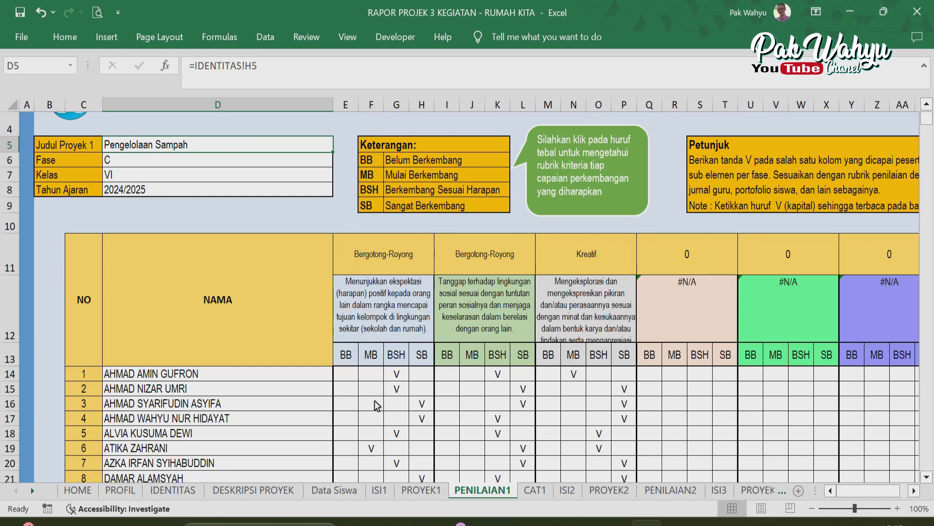
scroll(375, 400, "up", 1)
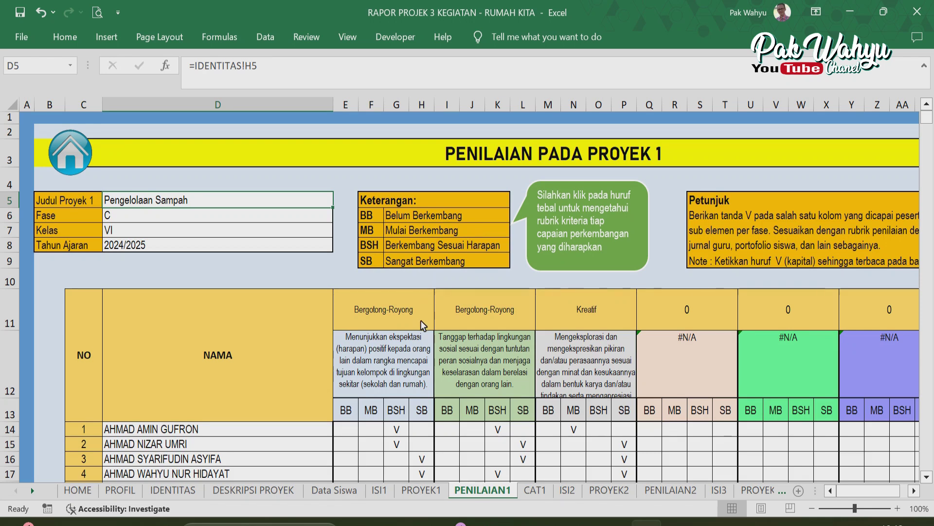
Read the Petunjuk instructions on the assessment sheet and look through the V marks in the full student list.
left_click(819, 230)
left_click_drag(859, 490, 869, 489)
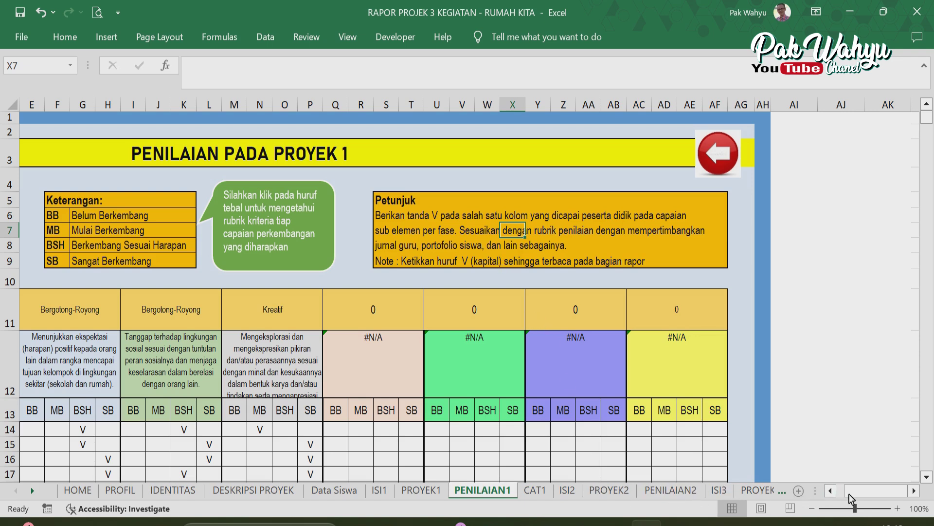
left_click_drag(882, 489, 876, 492)
scroll(406, 431, "down", 3)
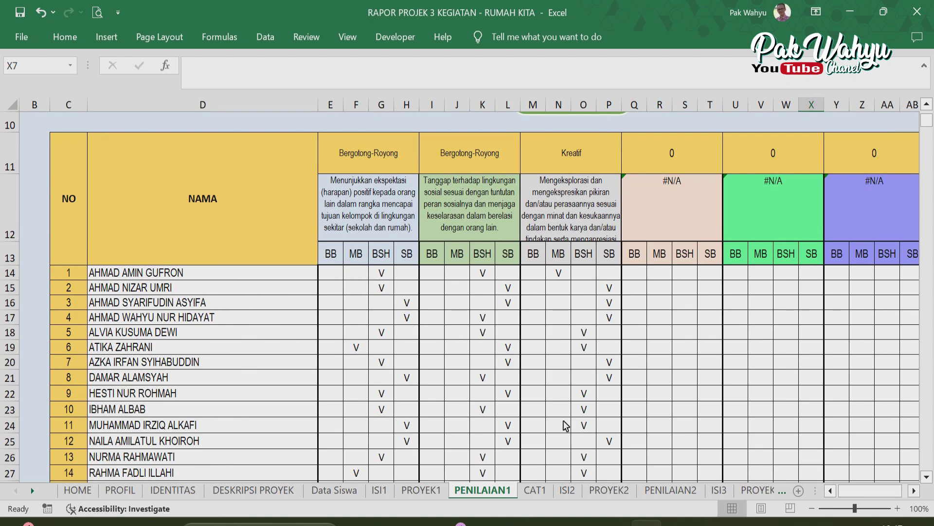
scroll(478, 413, "down", 5)
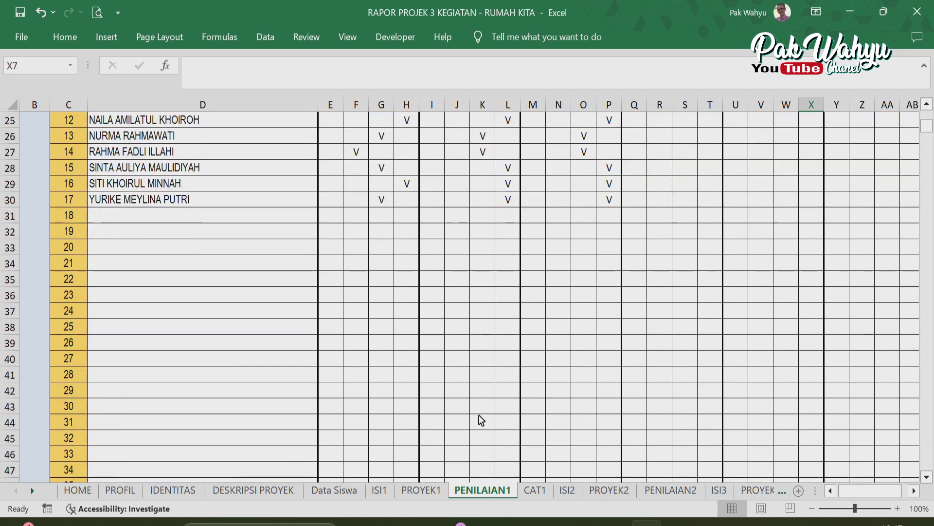
scroll(478, 413, "up", 6)
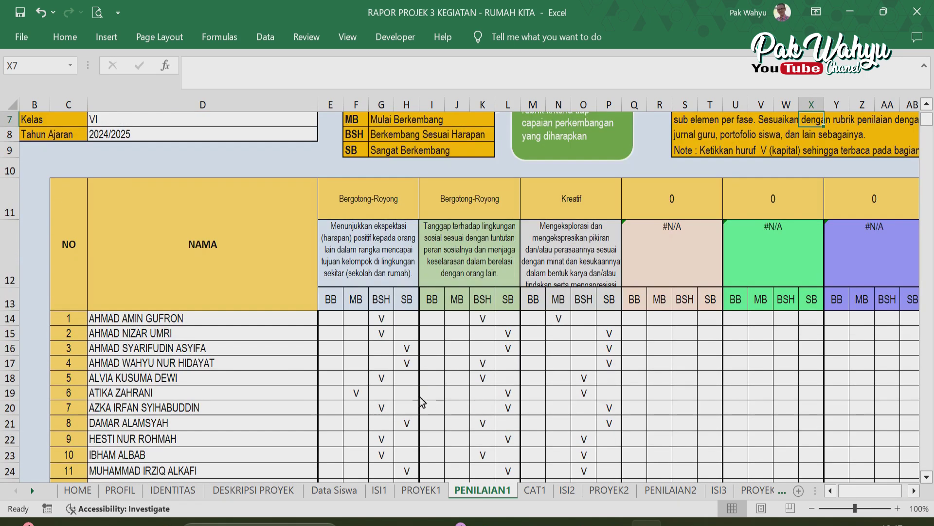
Examine the first BB to SB headings and compare the first Bergotong-Royong achievement text with the PROYEK1 sheet, returning to PENILAIAN1.
left_click_drag(328, 306, 409, 312)
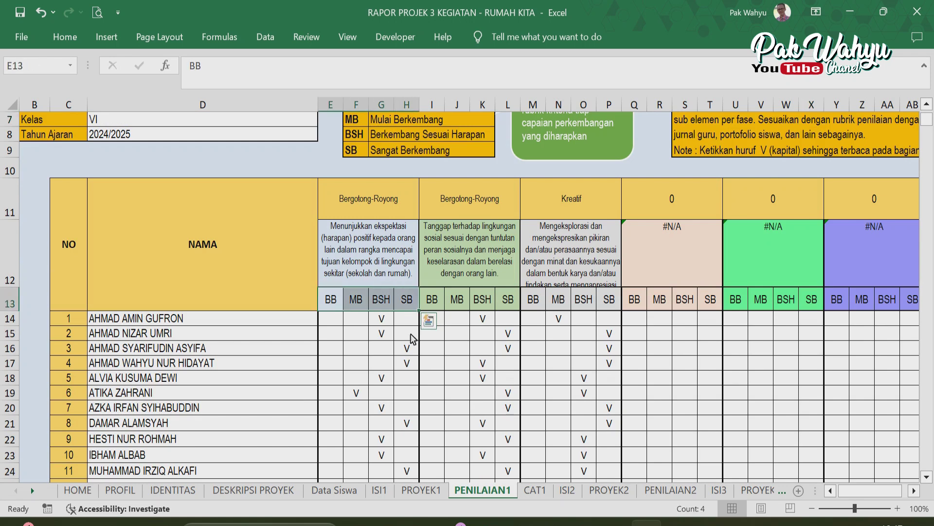
left_click(389, 250)
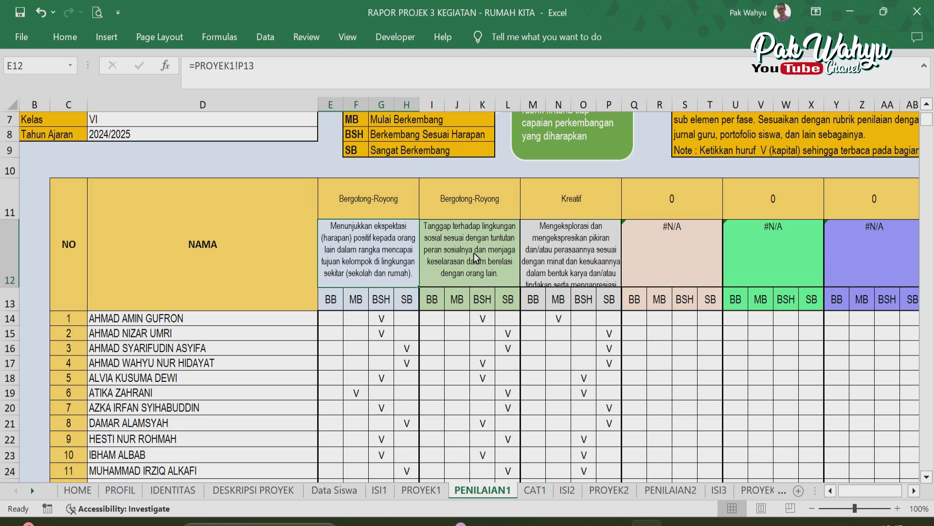
left_click(419, 490)
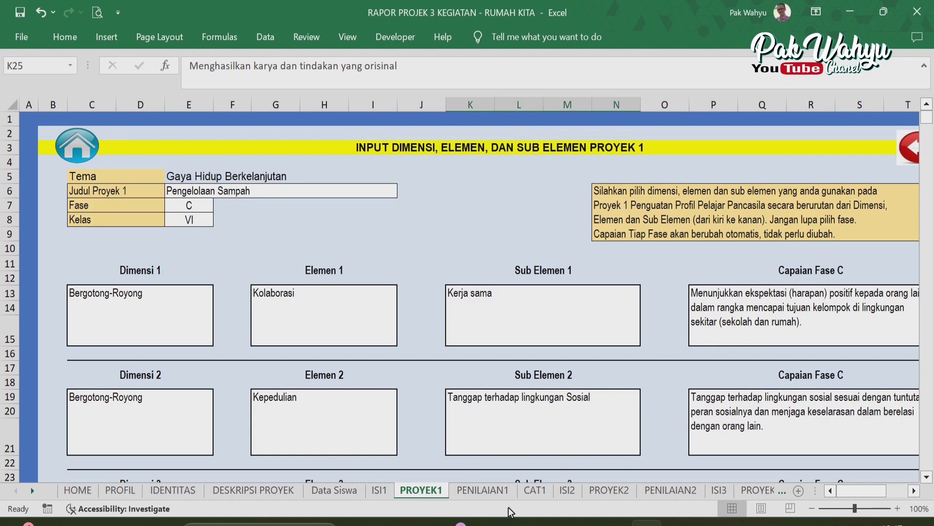
left_click(485, 490)
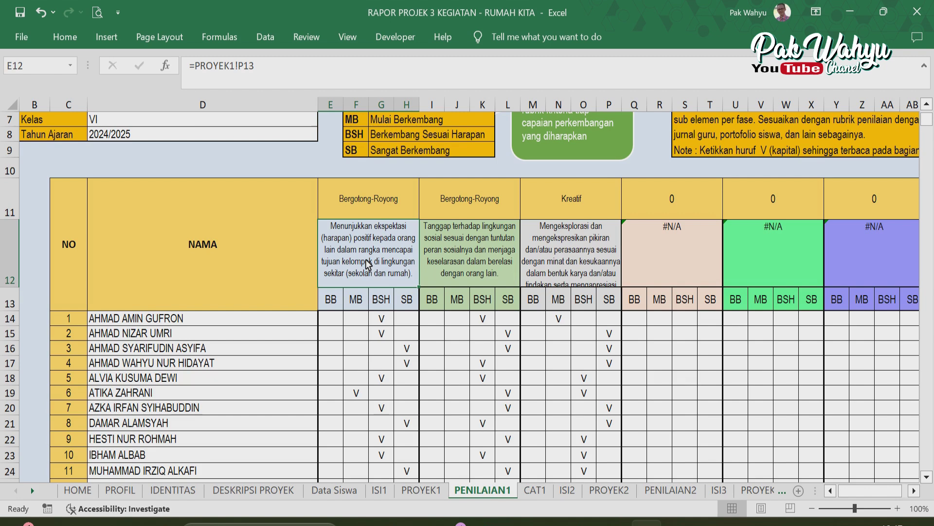
Check the second achievement text against the PROYEK1 sheet, and select the three filled achievement descriptions in row 12 of PENILAIAN1.
left_click(468, 262)
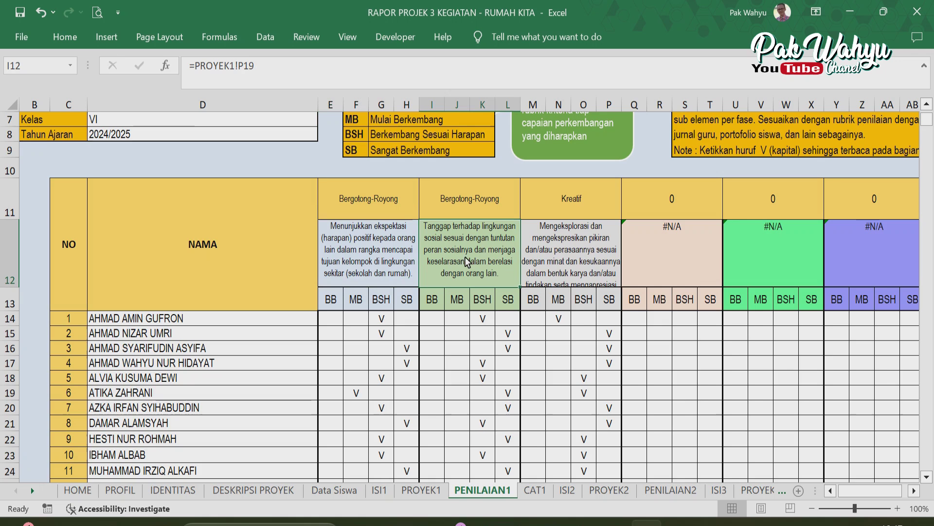
left_click(418, 491)
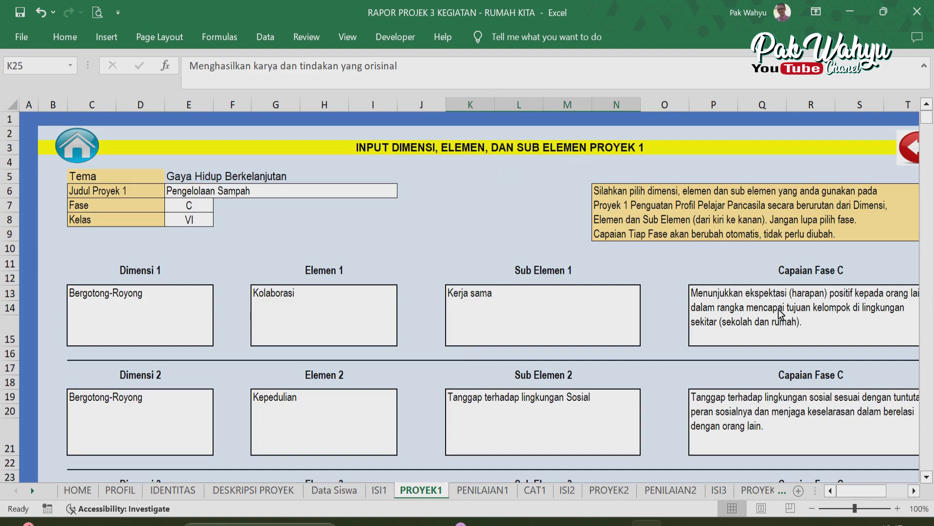
left_click(495, 490)
left_click(378, 258)
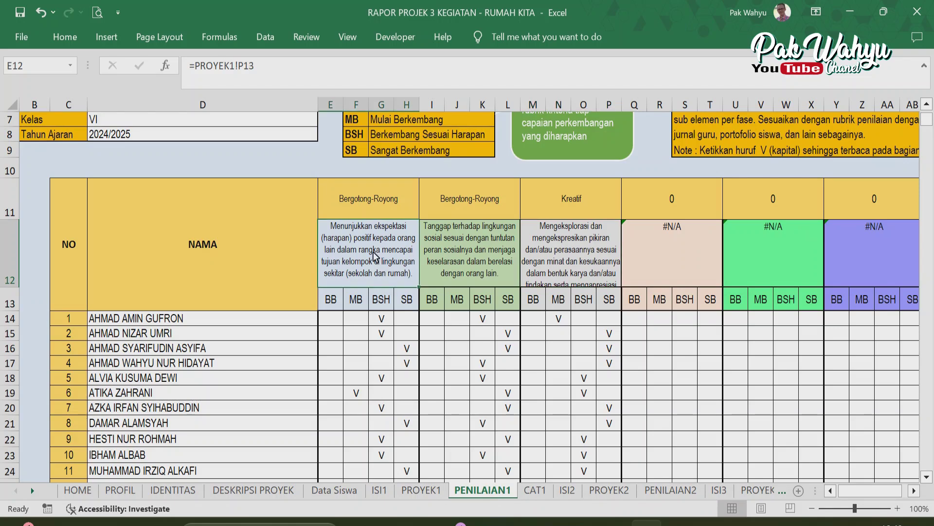
left_click(450, 255)
left_click(582, 257)
left_click_drag(366, 258, 609, 252)
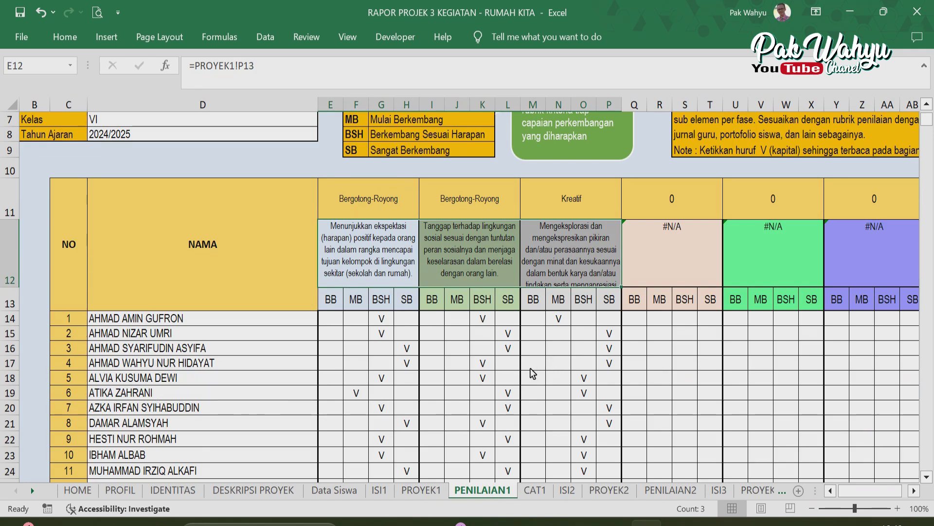
Revisit the Data Kegiatan 1 page and the Proyek 1 assessment sheet, ending back on the home page.
scroll(530, 367, "up", 2)
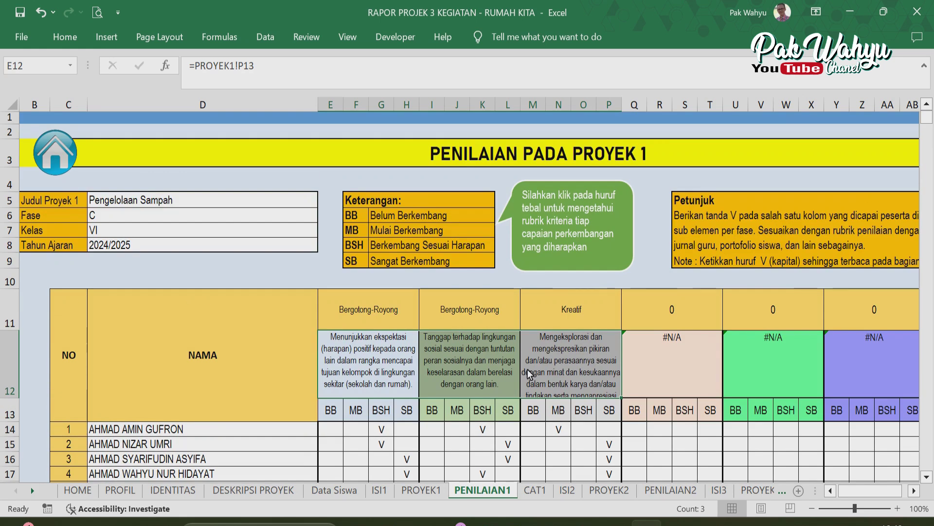
left_click(56, 161)
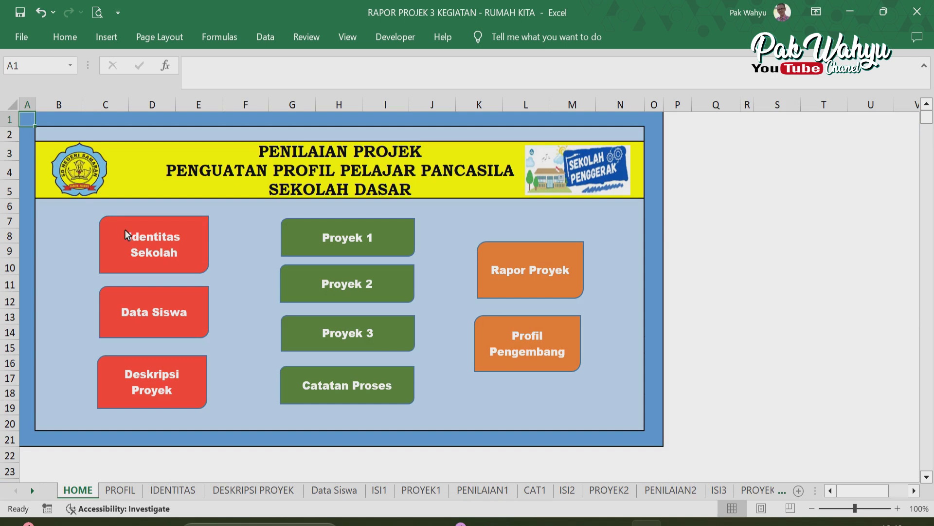
left_click(369, 241)
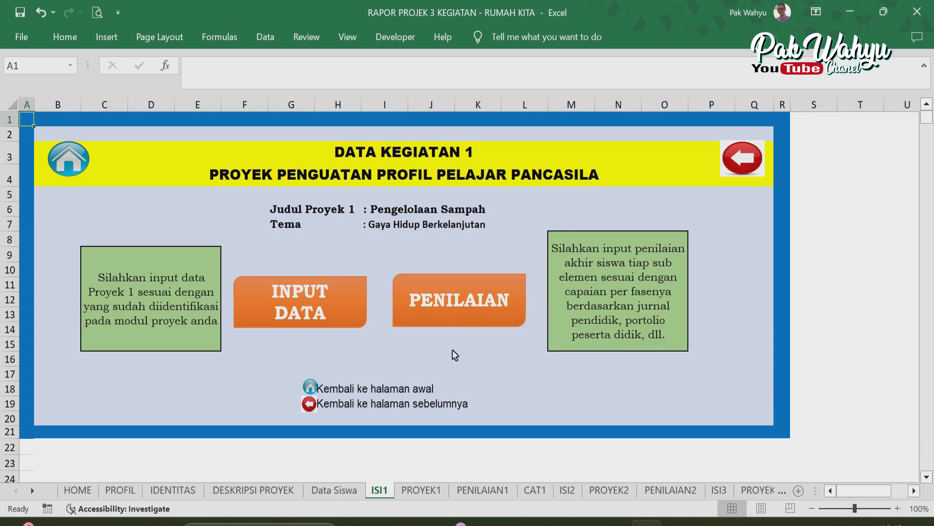
left_click(431, 496)
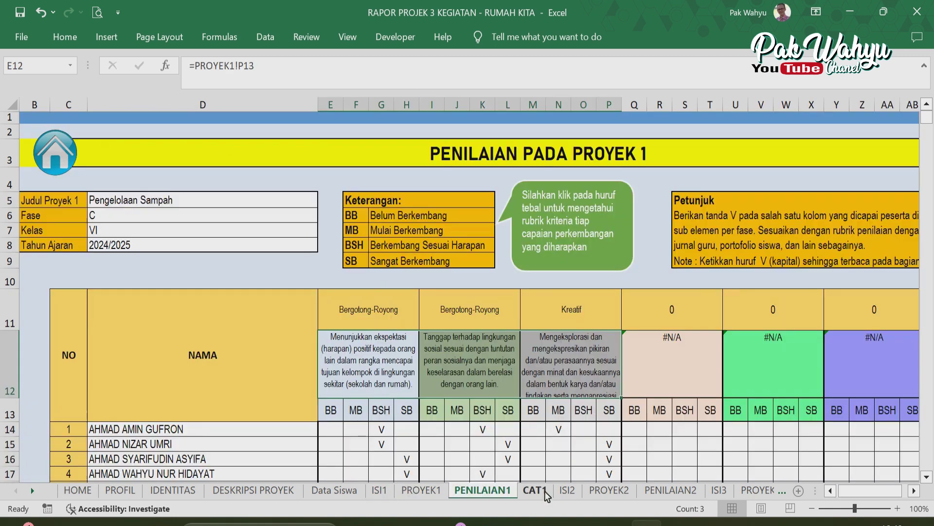
left_click(544, 490)
left_click(78, 490)
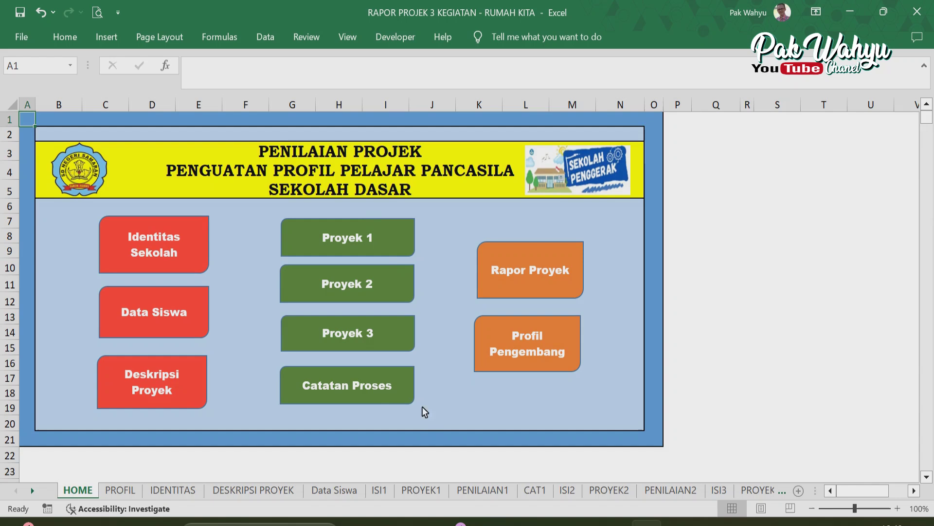
left_click(368, 228)
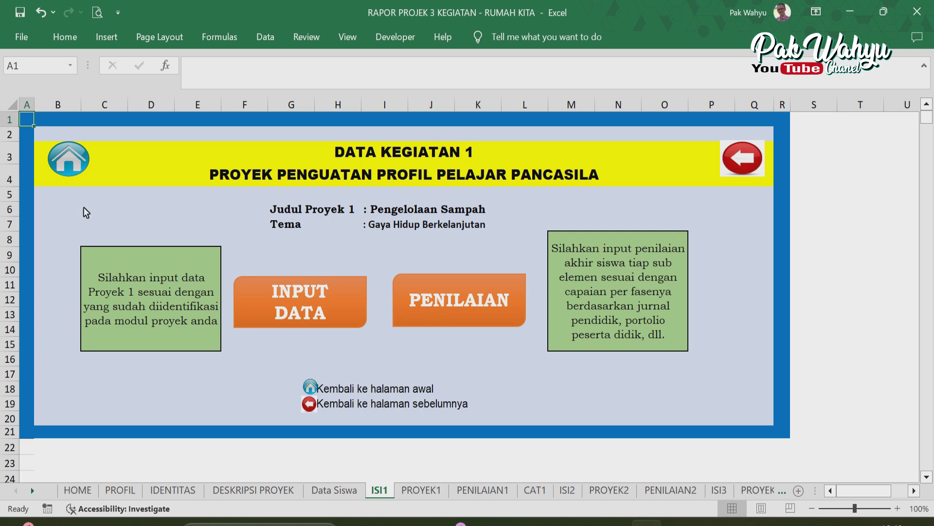
left_click(87, 164)
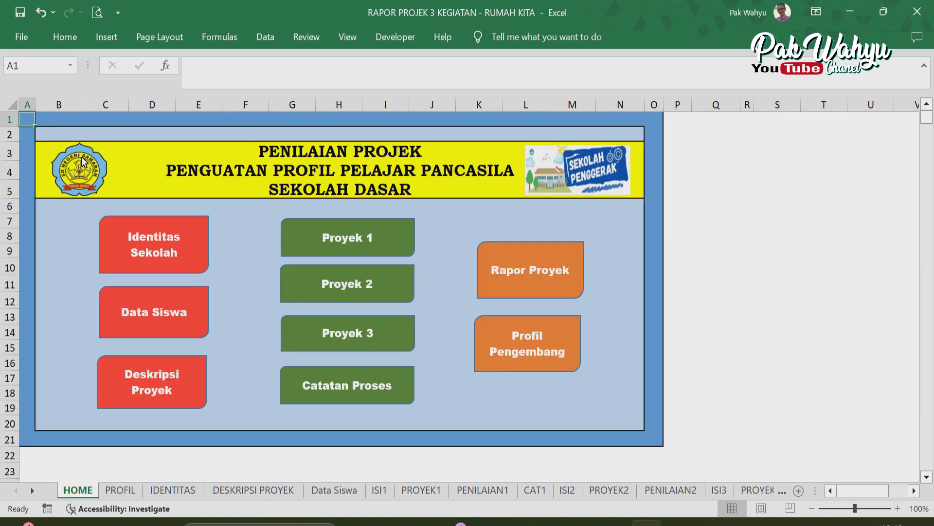
Open the Catatan Proses sheet and examine the Proyek 1 process notes of the first two students.
left_click(333, 386)
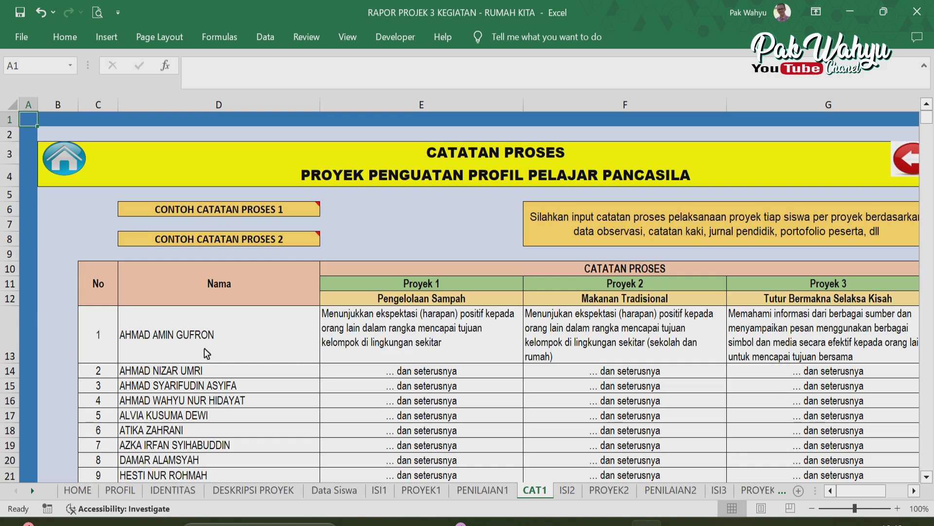
left_click(380, 333)
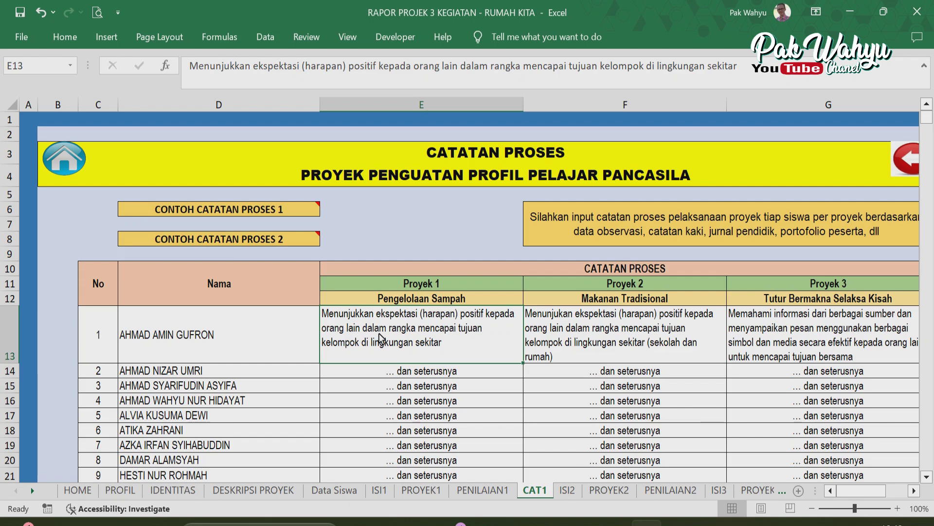
left_click(400, 375)
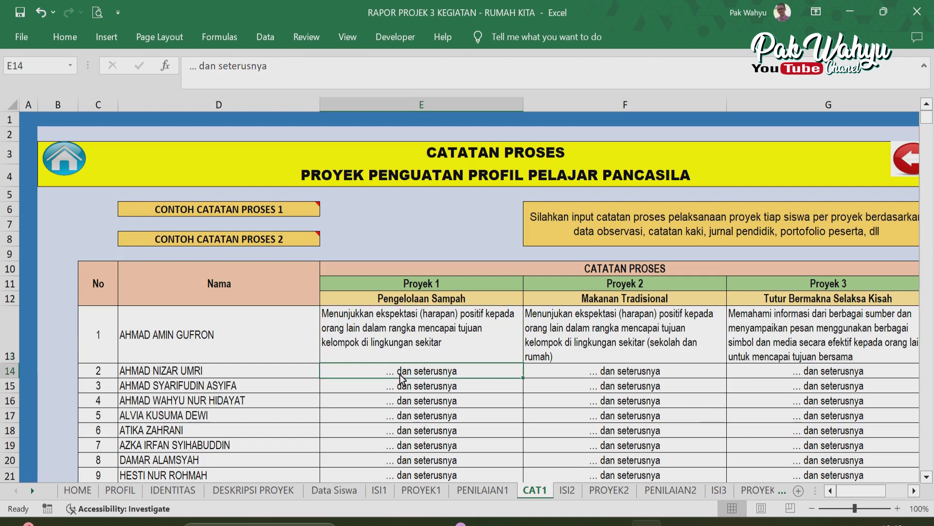
left_click(370, 333)
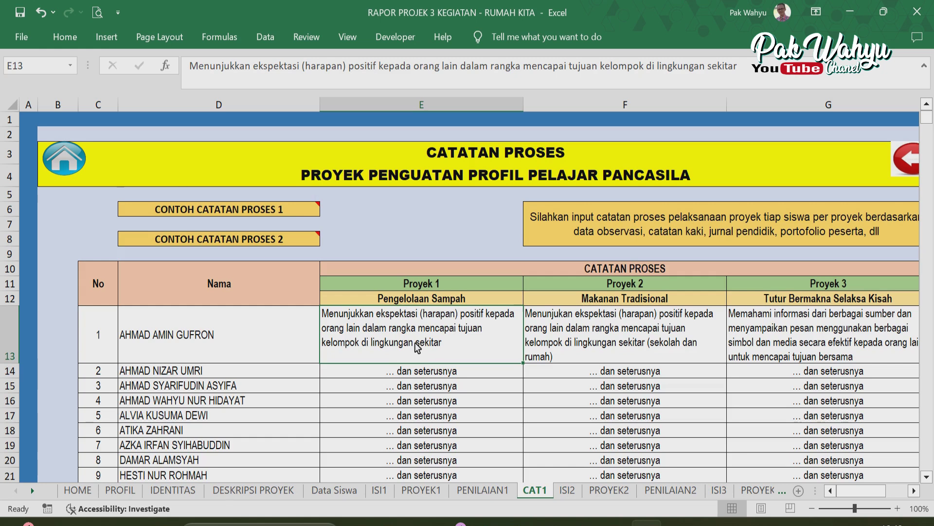
Look through the process notes for Proyek 1 to Proyek 3 down the full student list and return to the sheet's heading.
scroll(417, 347, "down", 1)
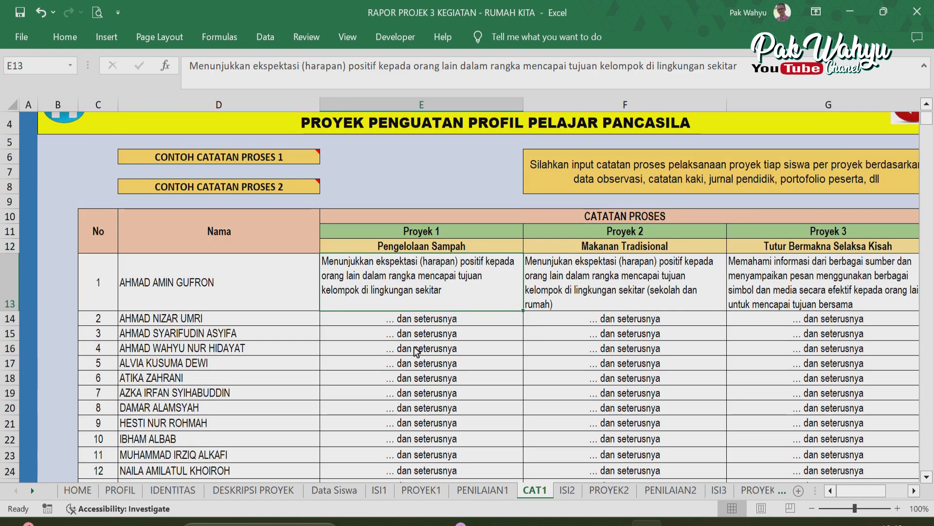
scroll(415, 349, "down", 4)
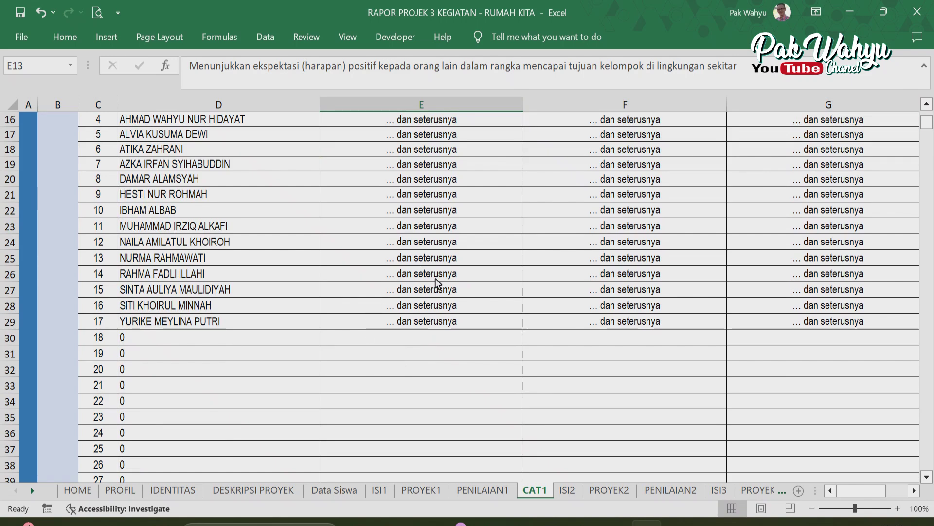
scroll(437, 286, "up", 2)
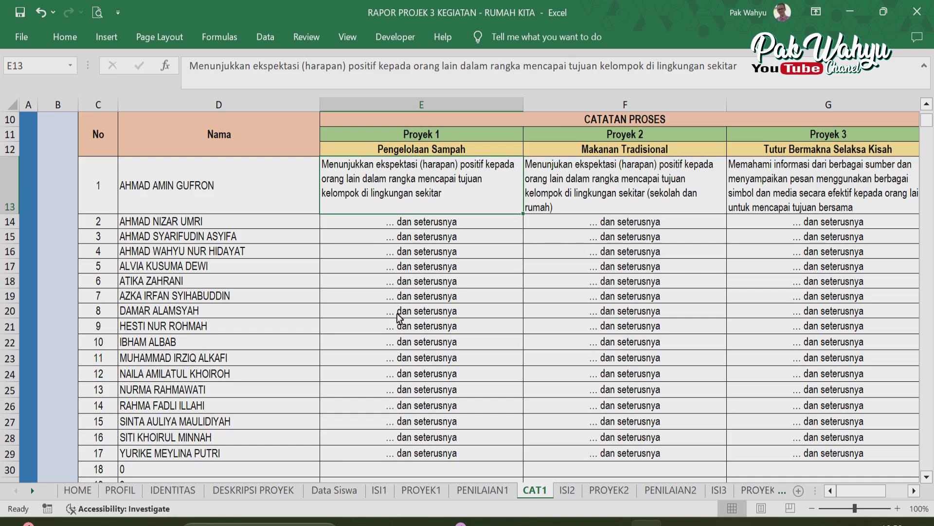
scroll(420, 307, "up", 1)
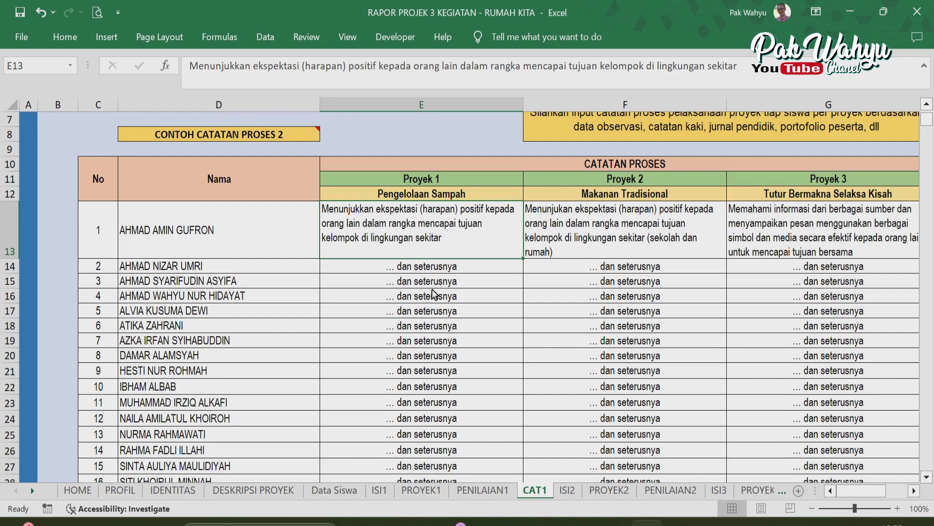
scroll(432, 302, "down", 3)
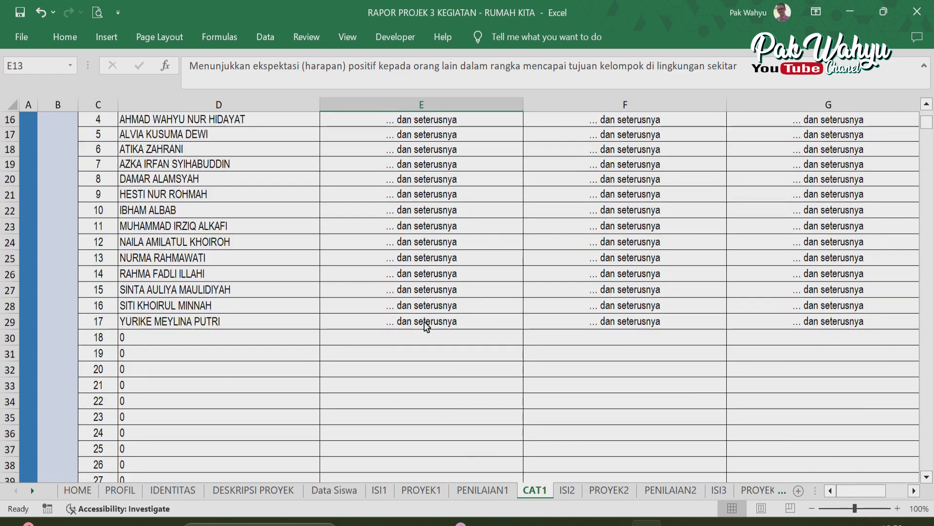
scroll(426, 325, "up", 3)
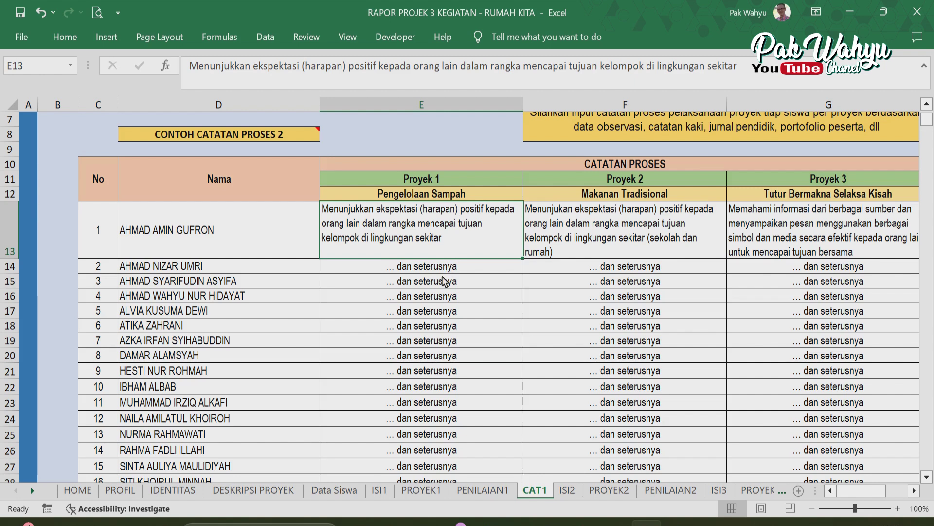
scroll(446, 275, "up", 1)
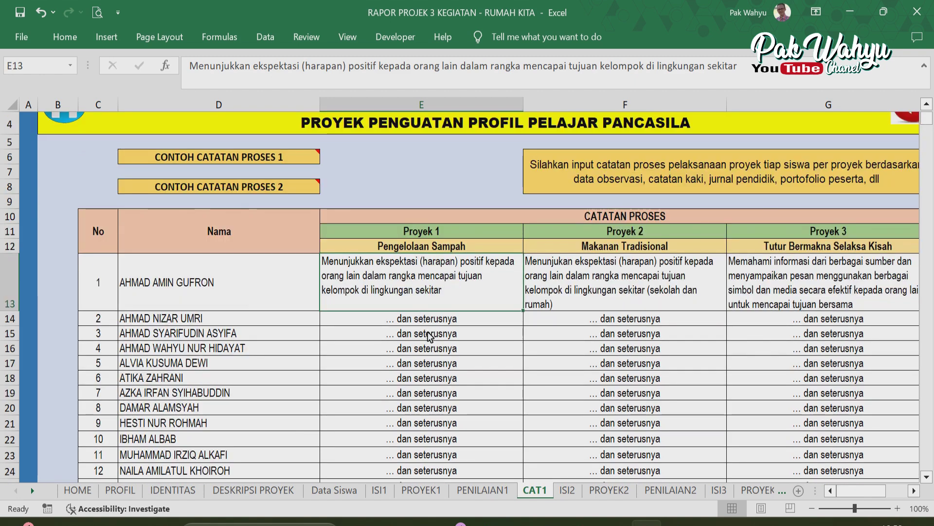
scroll(425, 336, "up", 1)
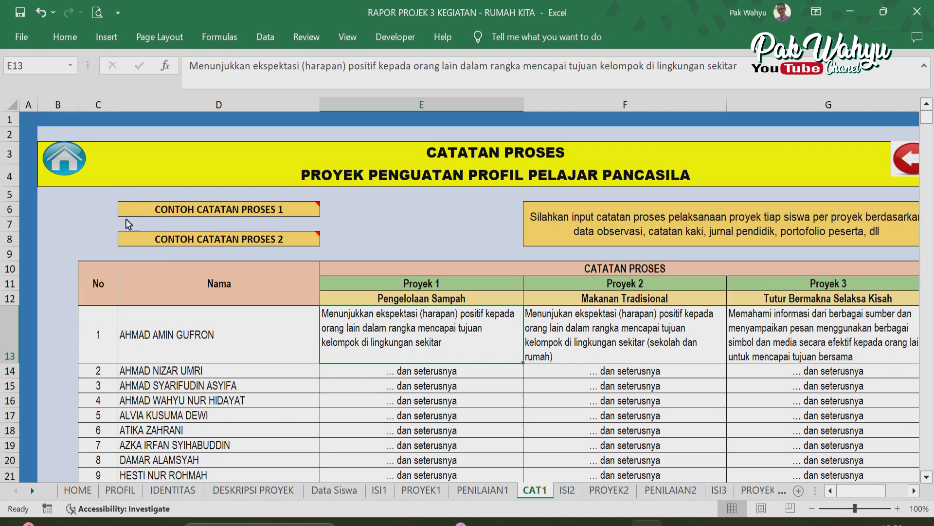
Open Proyek 2's data input sheet from the home page, check its dimensions, elements and sub elements, and return home.
left_click(67, 165)
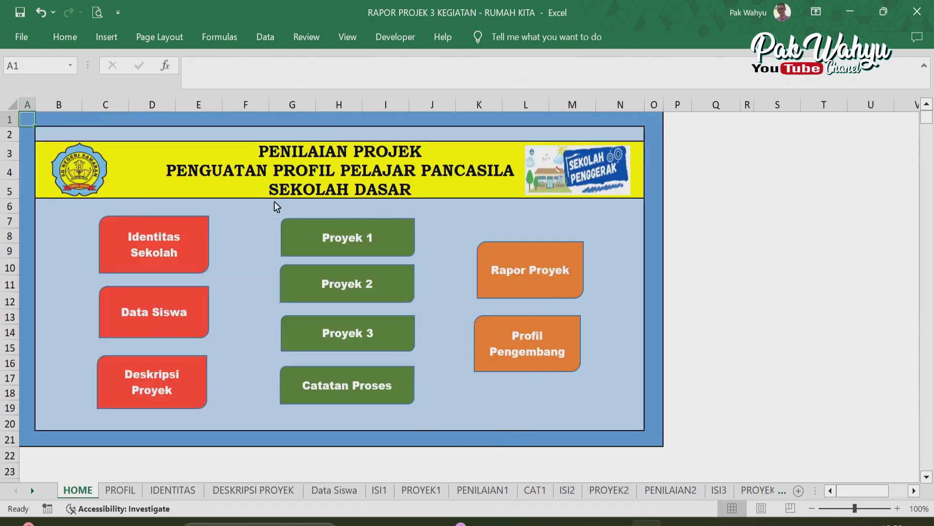
left_click(346, 286)
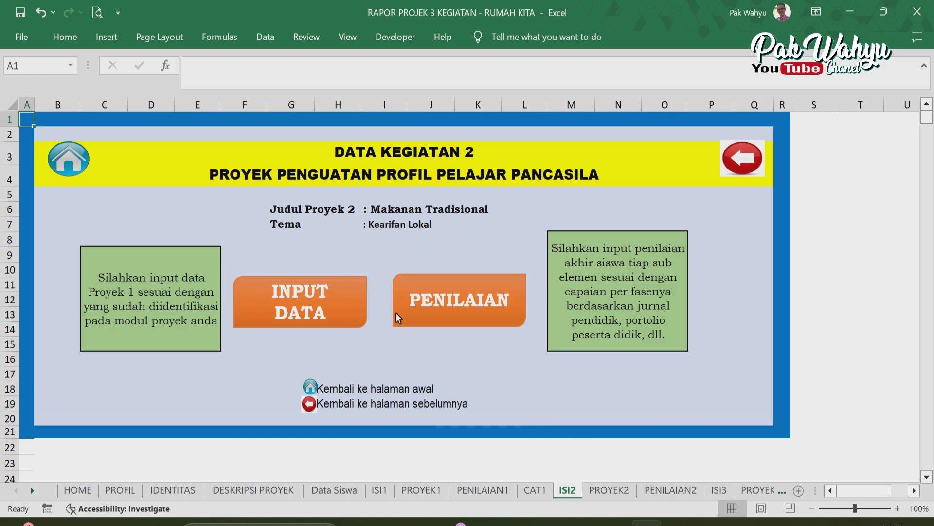
left_click(320, 305)
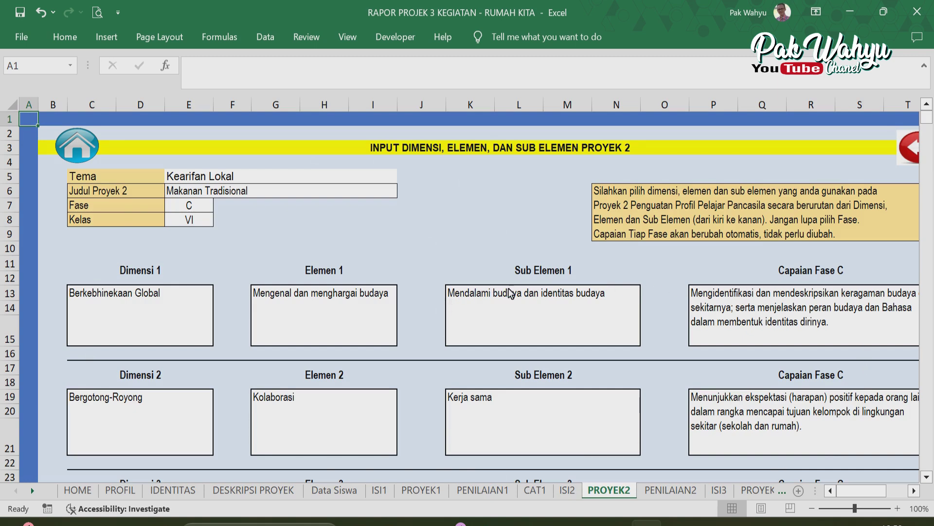
left_click(83, 155)
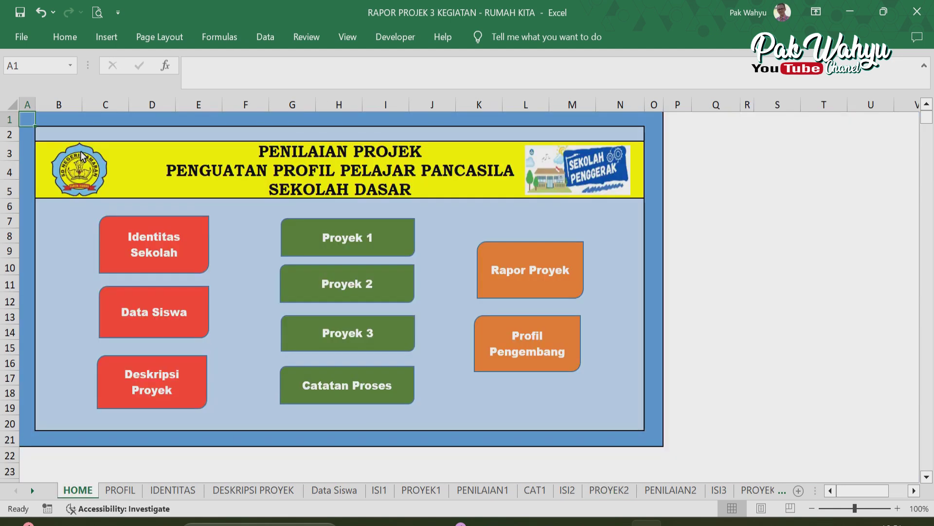
Open the Proyek 2 assessment sheet by way of Data Kegiatan 2 and look through the V marks for all students.
left_click(360, 279)
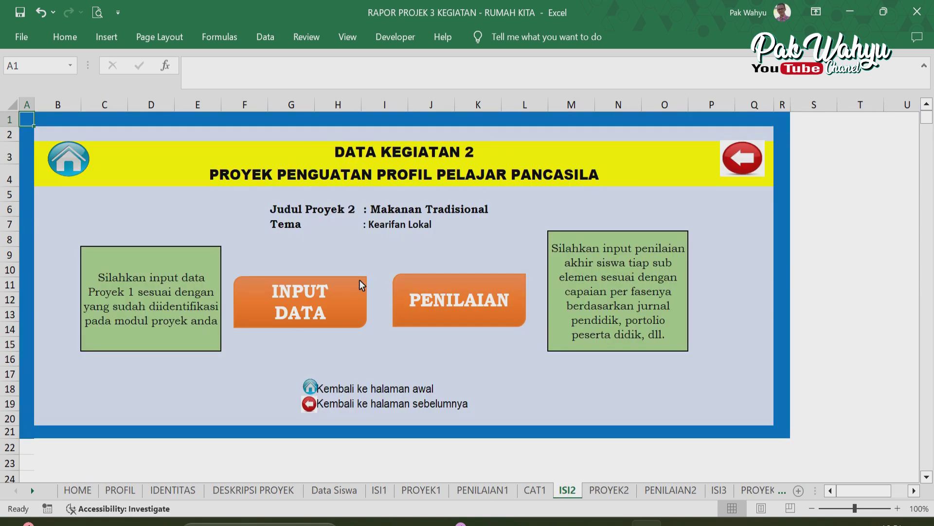
left_click(460, 296)
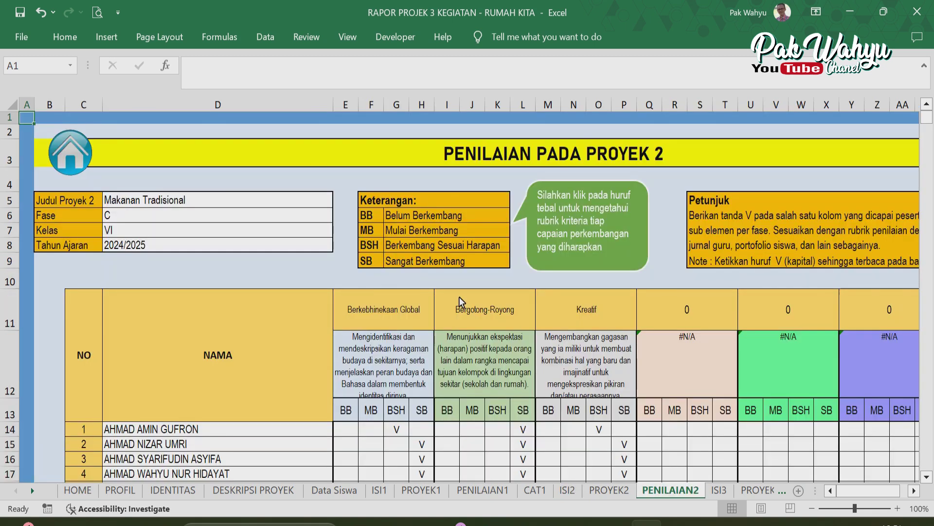
scroll(451, 286, "down", 2)
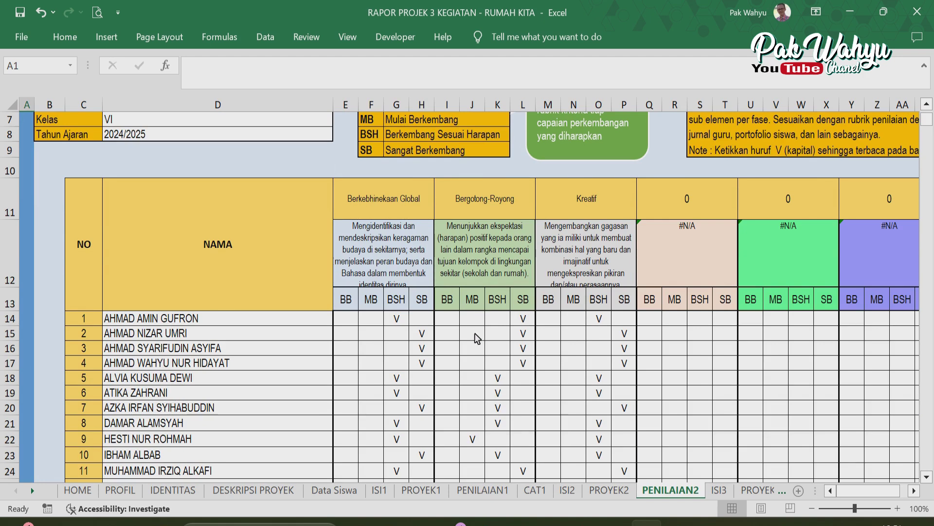
scroll(475, 333, "up", 1)
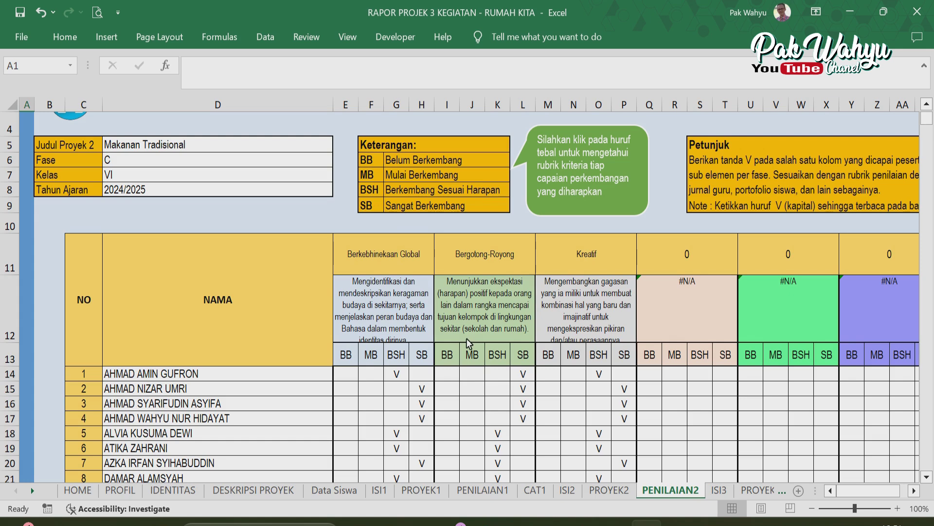
scroll(508, 384, "down", 5)
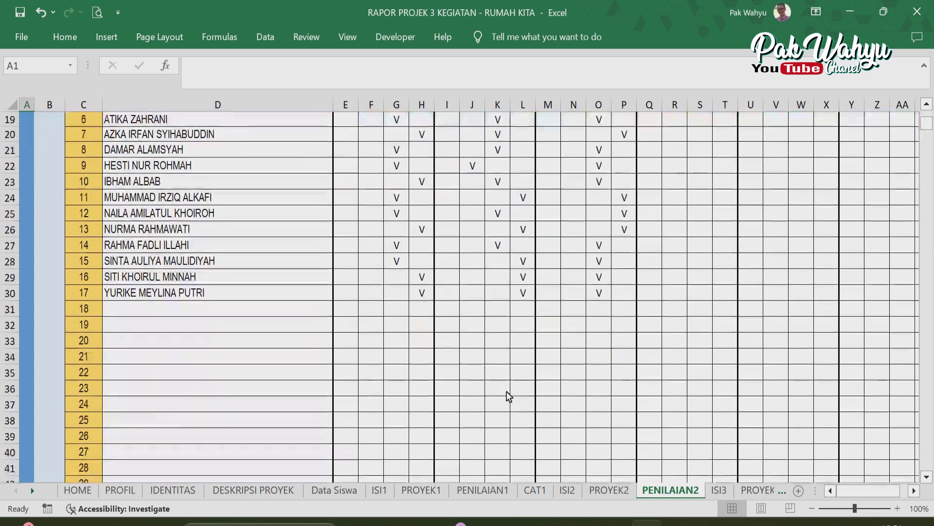
scroll(506, 393, "up", 3)
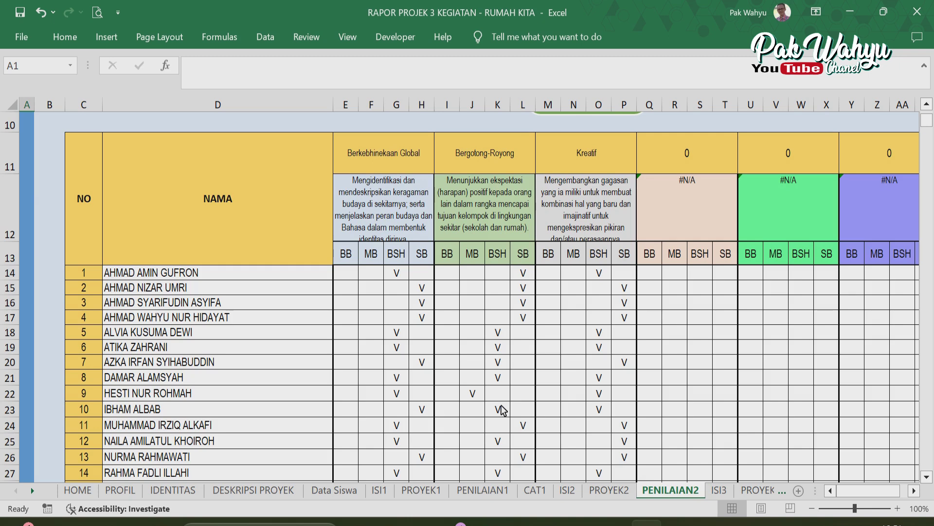
scroll(502, 410, "up", 2)
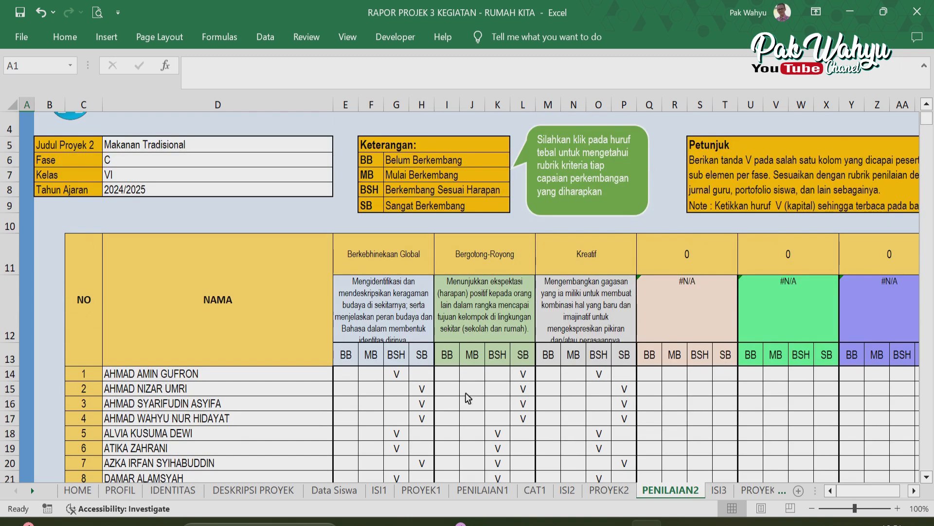
scroll(247, 280, "up", 2)
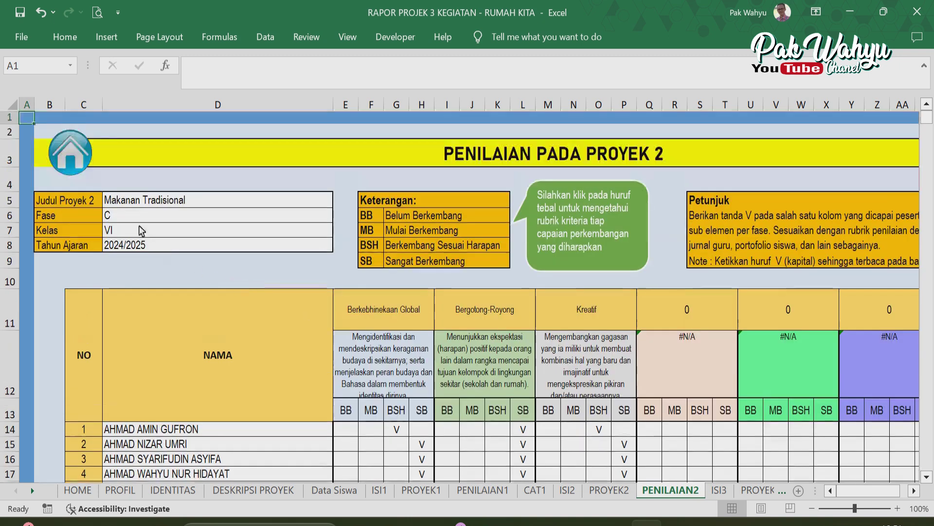
Go back through the home page to Catatan Proses and select the first student's Proyek 2 note in F13.
left_click(80, 162)
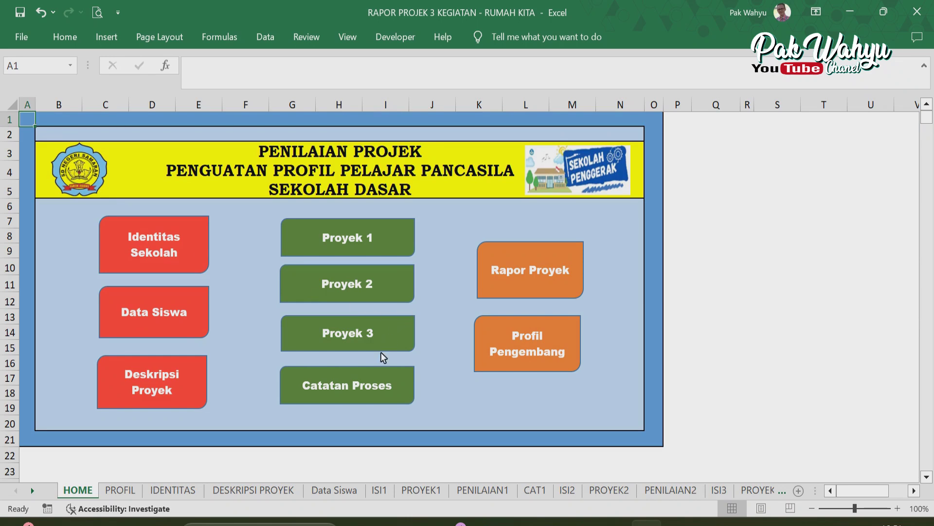
left_click(366, 387)
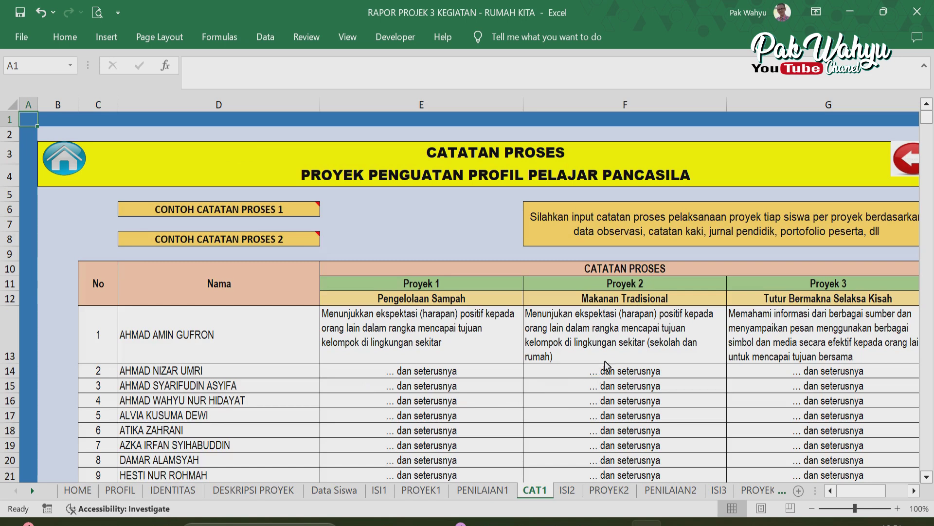
scroll(606, 364, "down", 1)
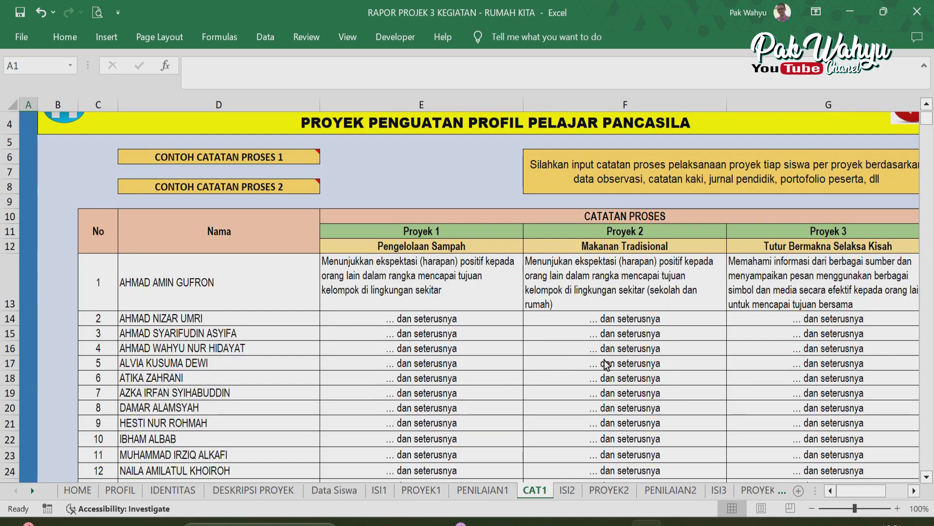
left_click(592, 277)
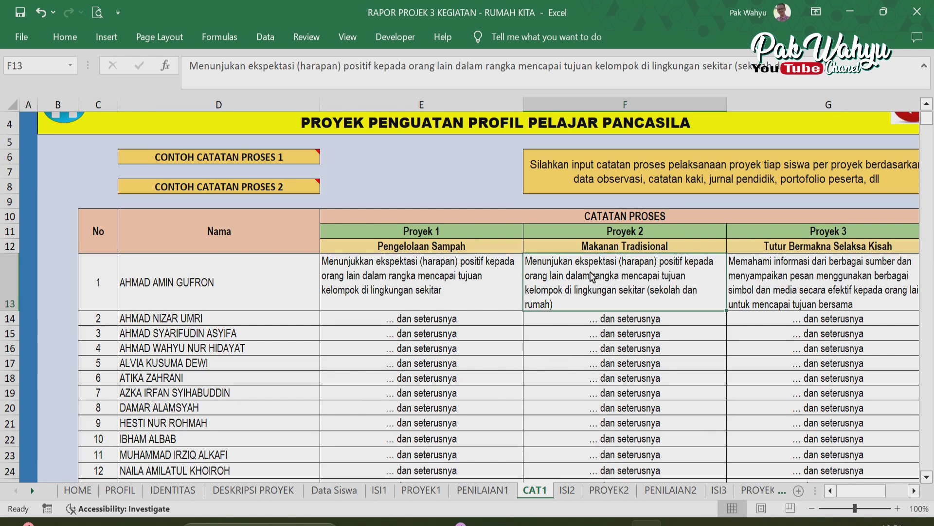
Select the remaining students' Proyek 2 notes, go back to the Proyek 1 assessment sheet and look through its V marks.
left_click_drag(598, 325, 620, 276)
scroll(620, 276, "up", 6)
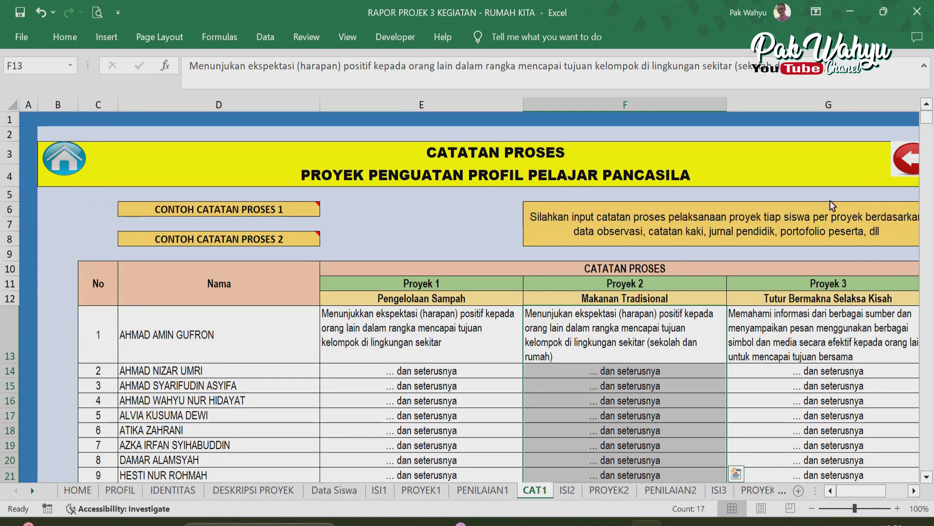
left_click(913, 174)
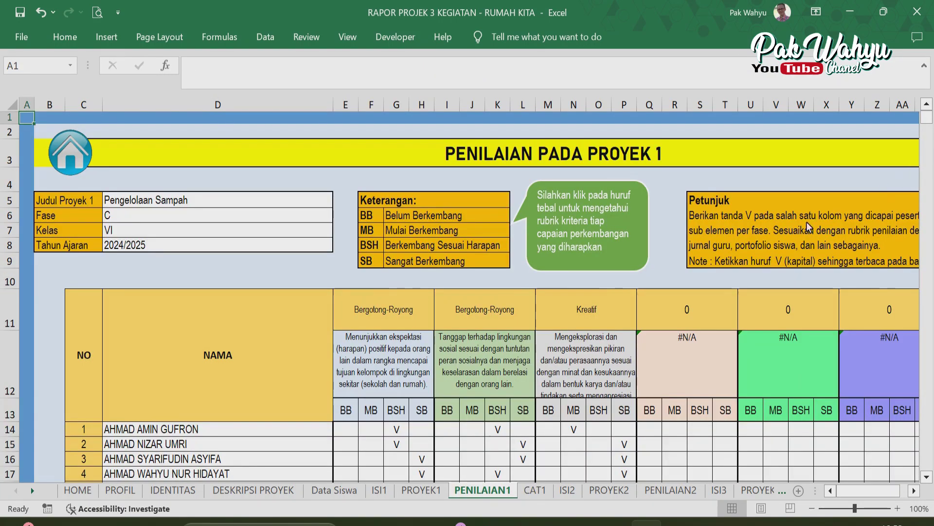
scroll(438, 443, "down", 3)
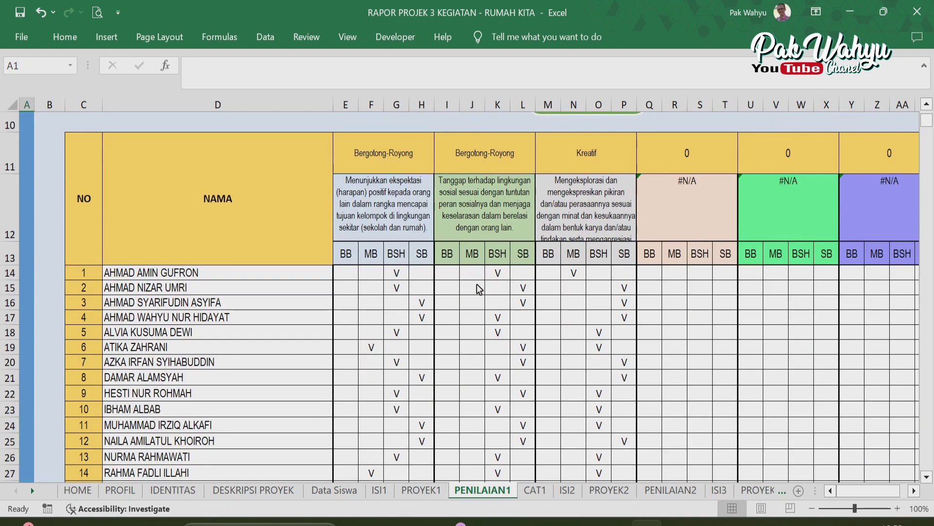
scroll(477, 310, "up", 3)
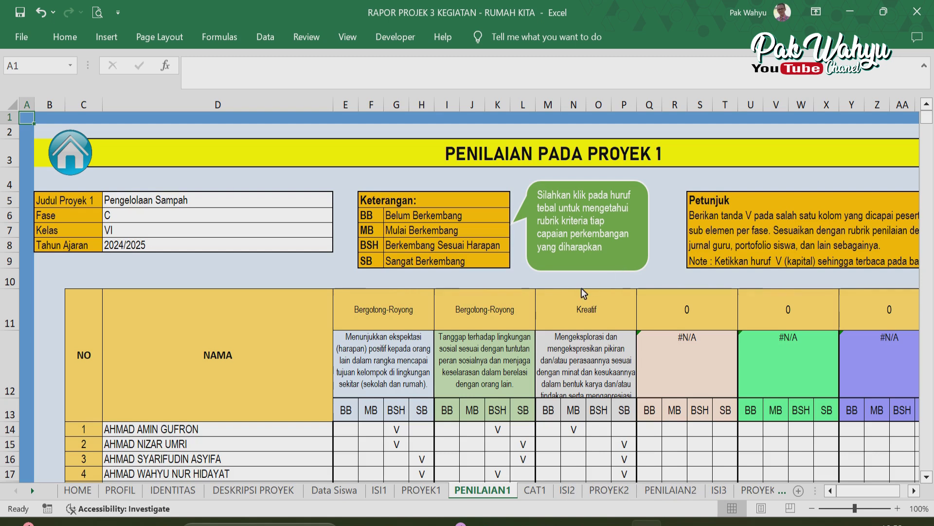
Reopen Catatan Proses by way of the home page, look through the students' notes and return home.
left_click(72, 165)
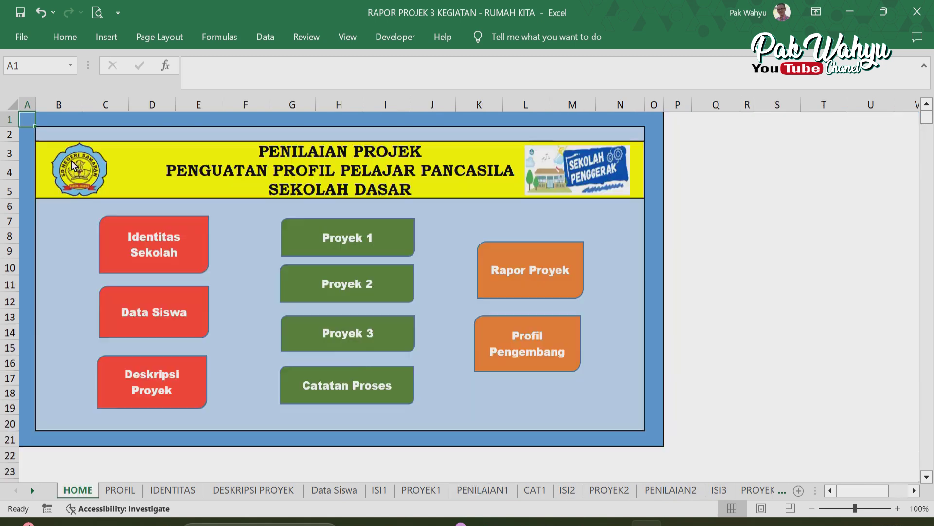
left_click(351, 379)
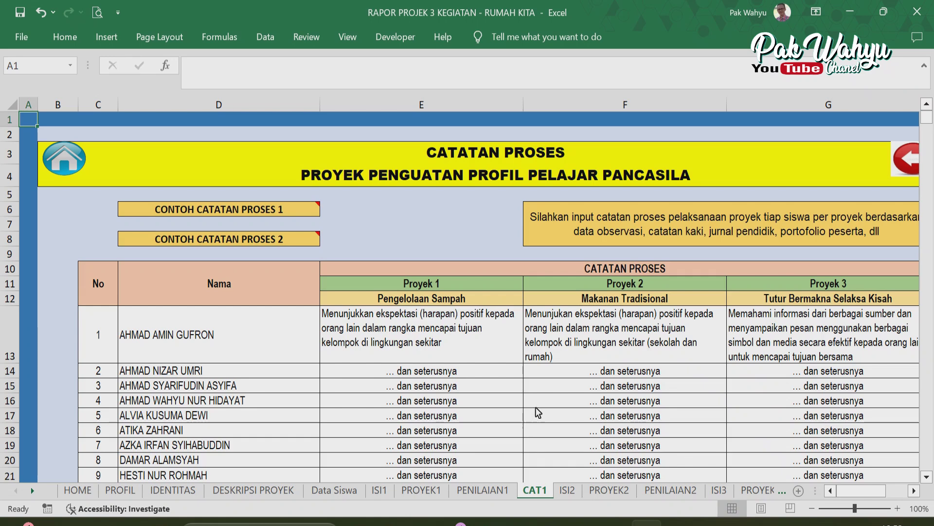
scroll(630, 419, "down", 6)
scroll(630, 419, "up", 6)
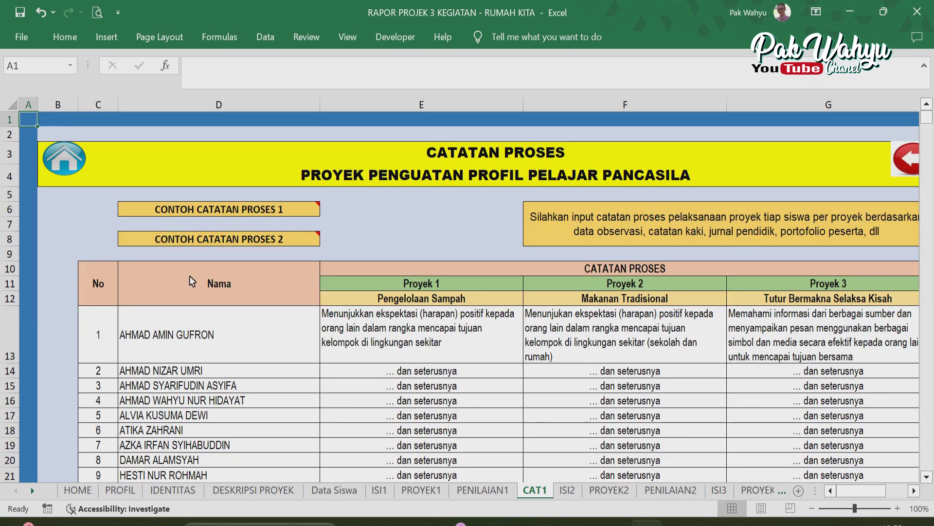
left_click(65, 159)
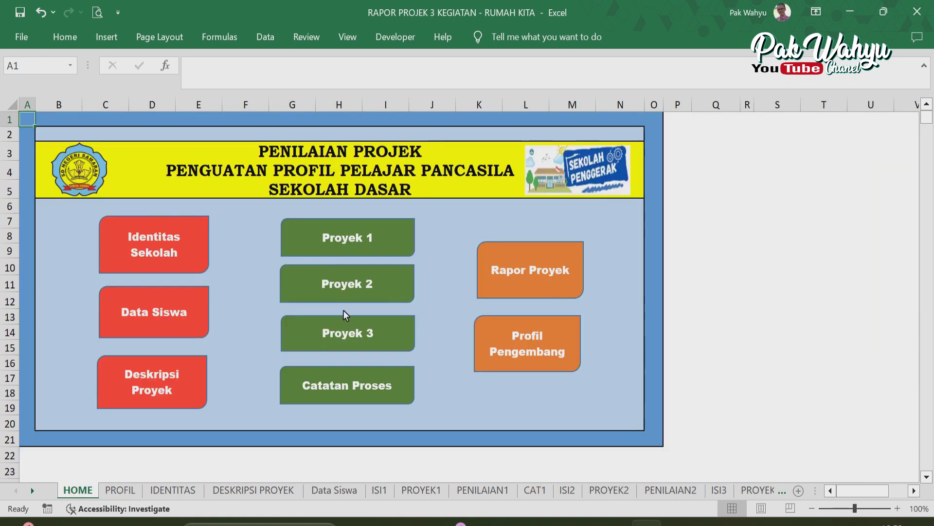
Open Proyek 3's data input sheet, check its dimensions, elements, sub elements and the first Capaian Fase C in P13, and return home.
left_click(339, 333)
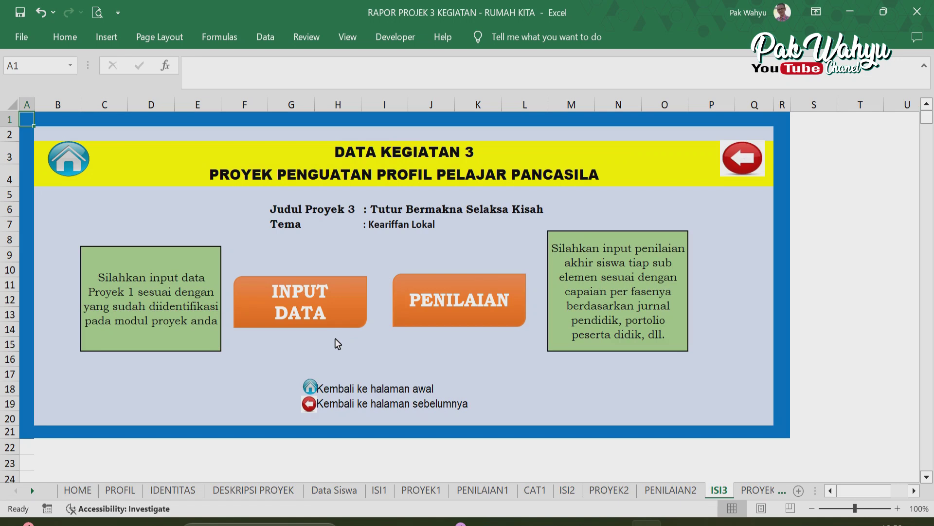
left_click(318, 310)
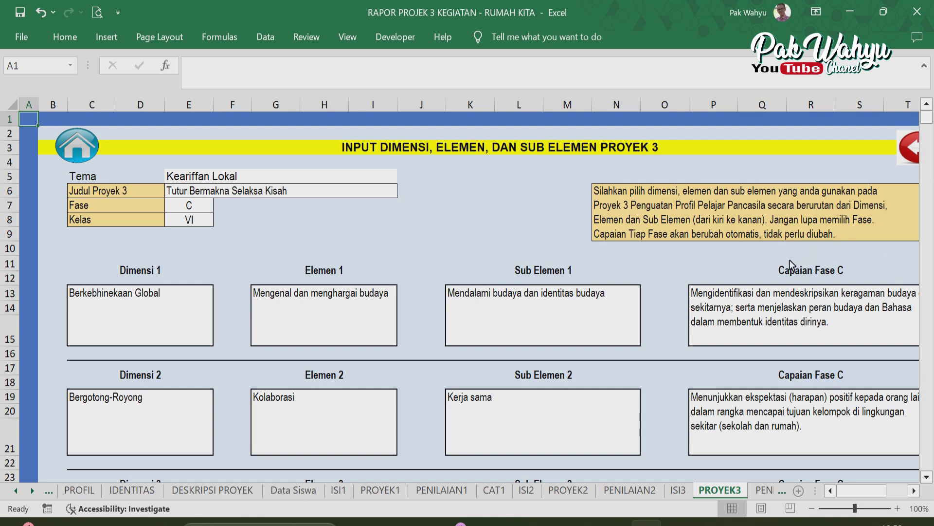
scroll(779, 380, "down", 4)
scroll(779, 379, "up", 4)
scroll(779, 379, "down", 6)
scroll(779, 379, "up", 6)
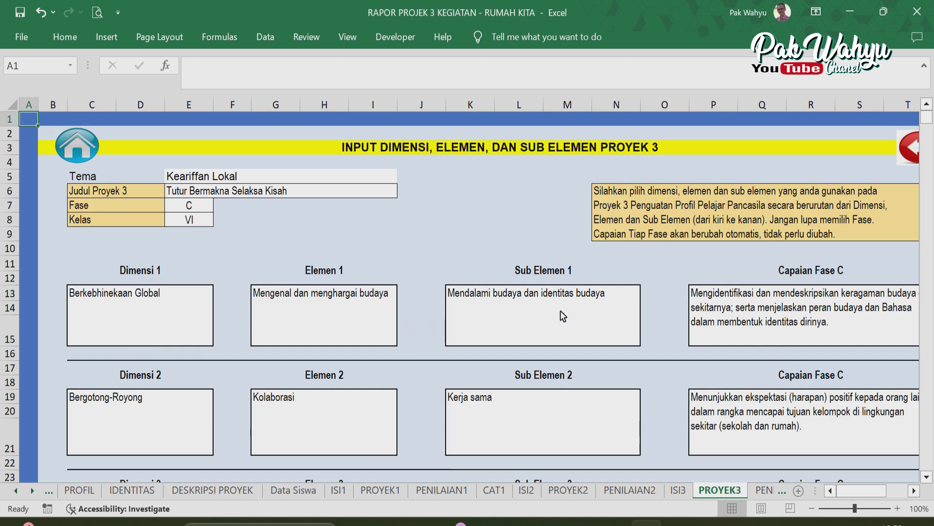
left_click(777, 299)
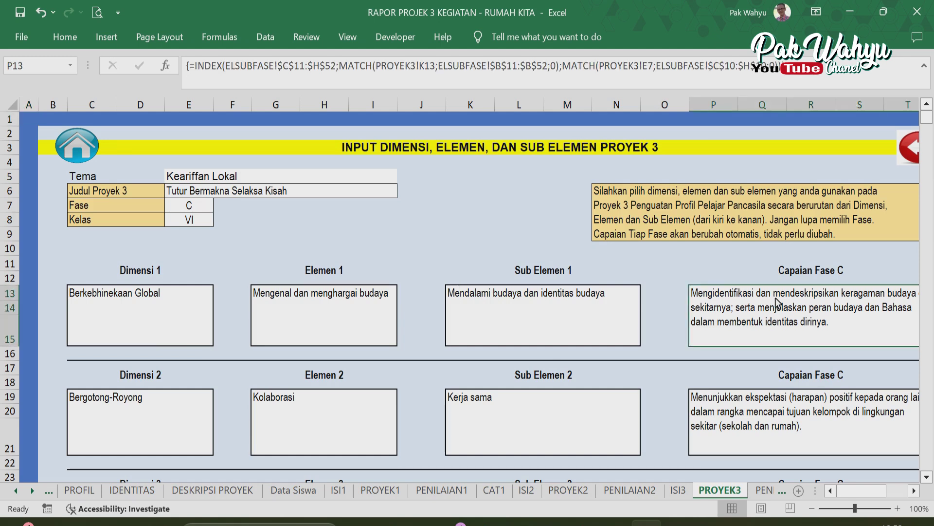
left_click(89, 152)
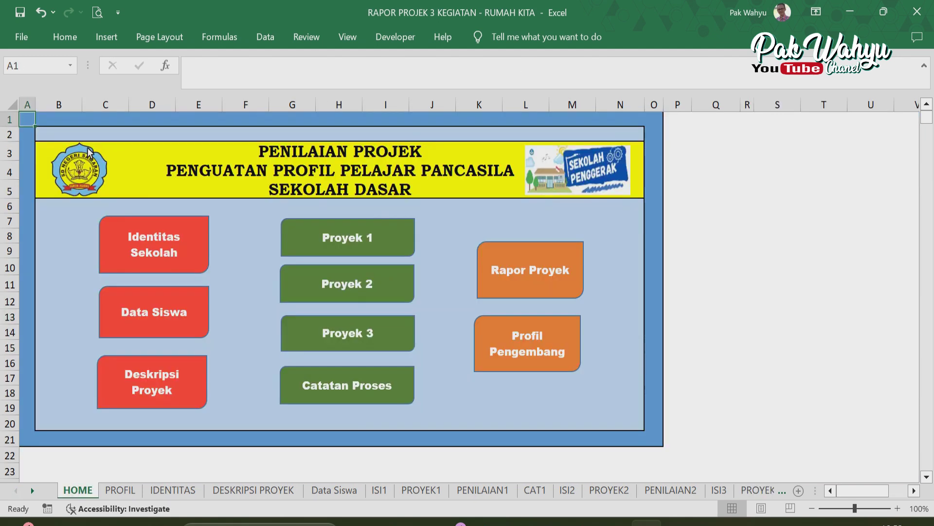
Open the Proyek 3 assessment sheet by way of Data Kegiatan 3, check it and return to the home page.
left_click(353, 335)
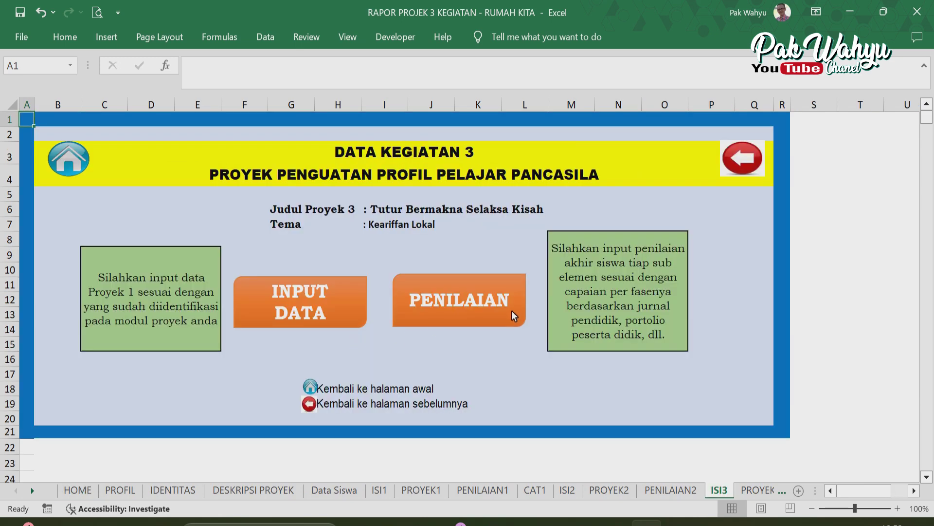
left_click(463, 297)
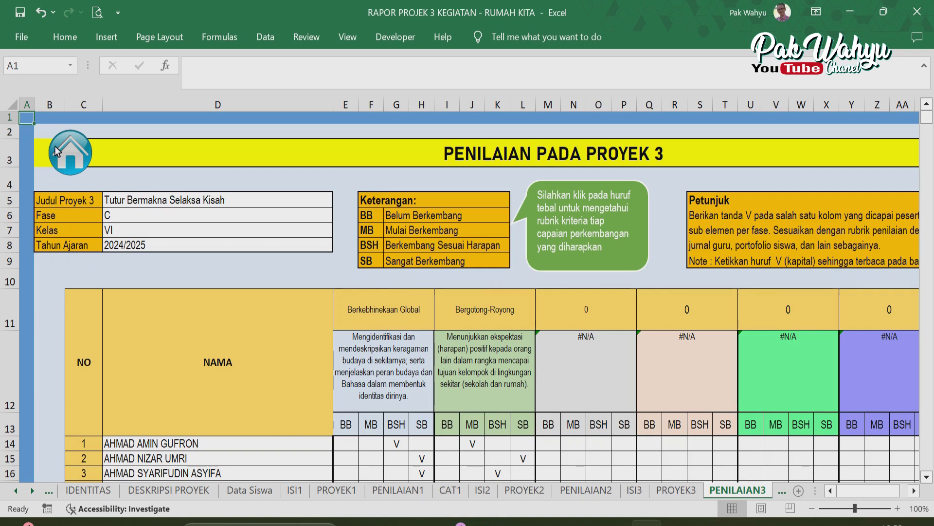
left_click(68, 157)
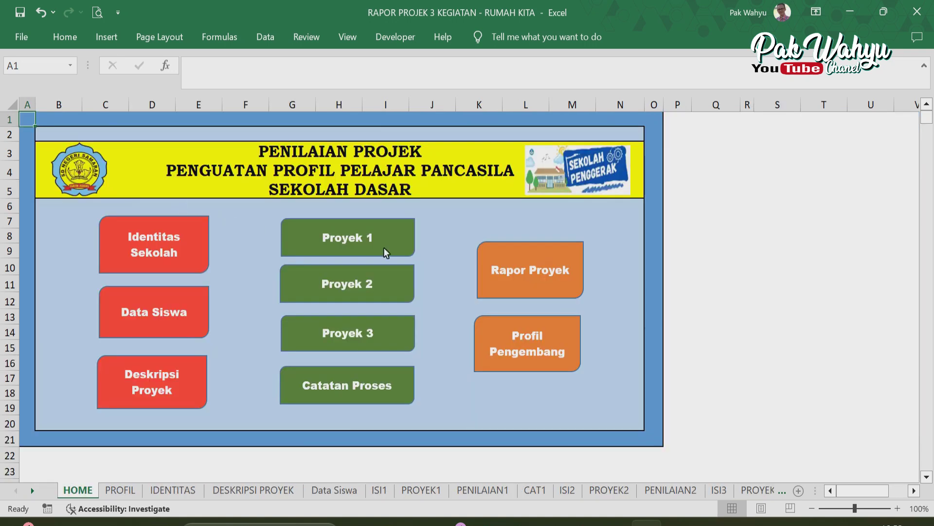
Open Catatan Proses, select the first student's Proyek 3 note in G13 and return to the home page.
left_click(325, 383)
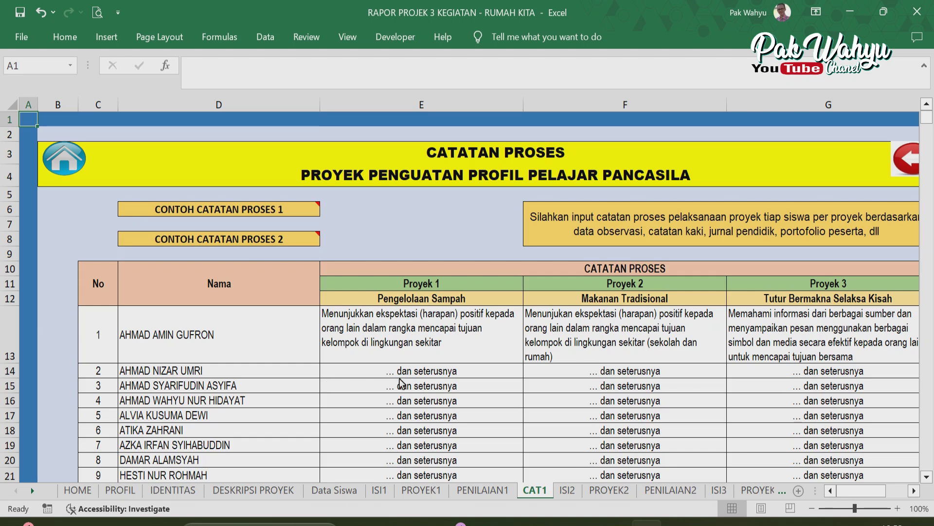
left_click(843, 328)
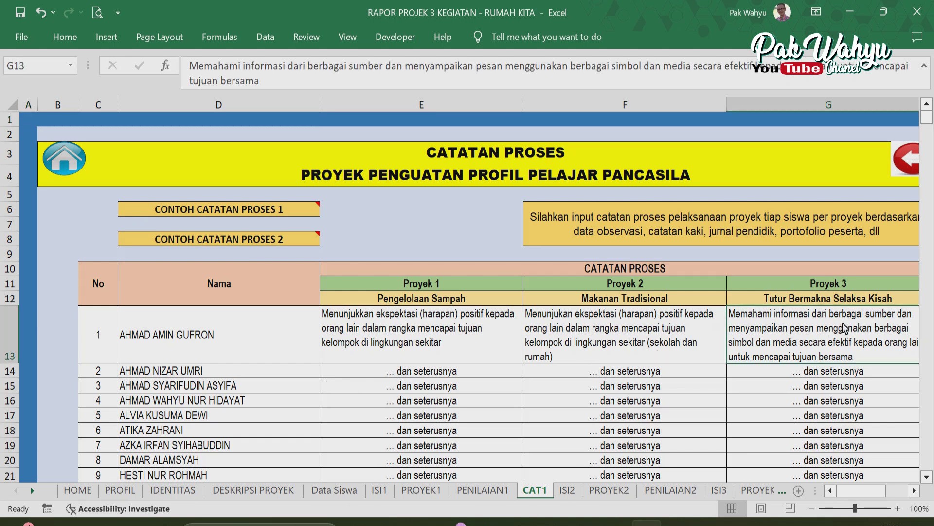
left_click(65, 161)
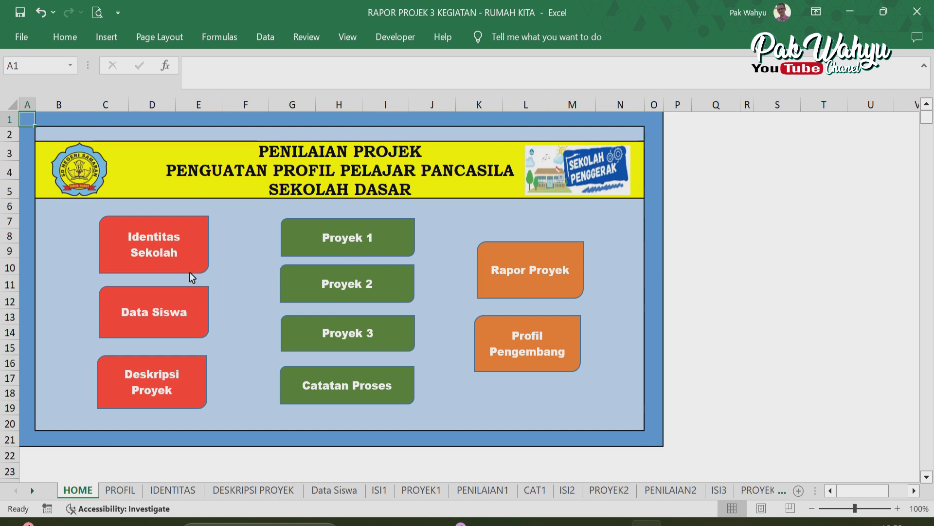
Open Rapor Proyek and check the school and student identity block in C7:J10 and the Proyek 1 description in C15.
left_click(525, 277)
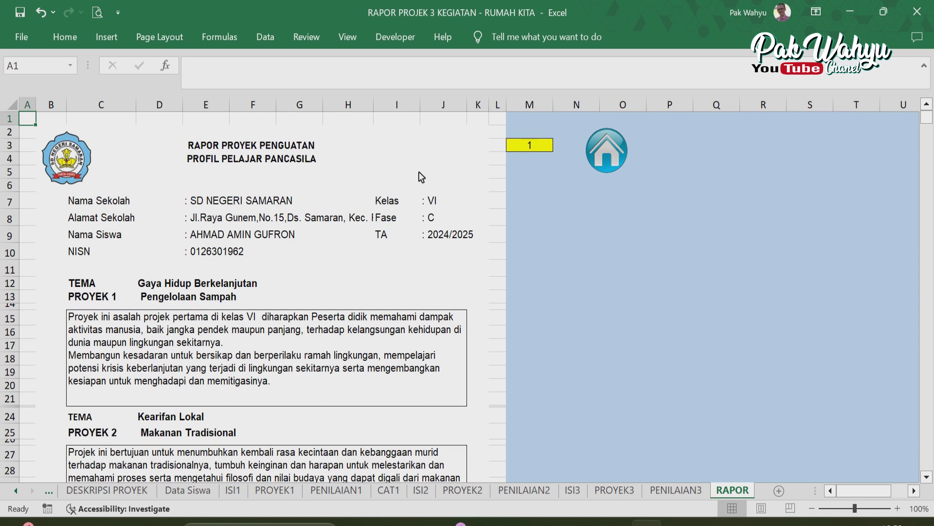
scroll(413, 188, "down", 1)
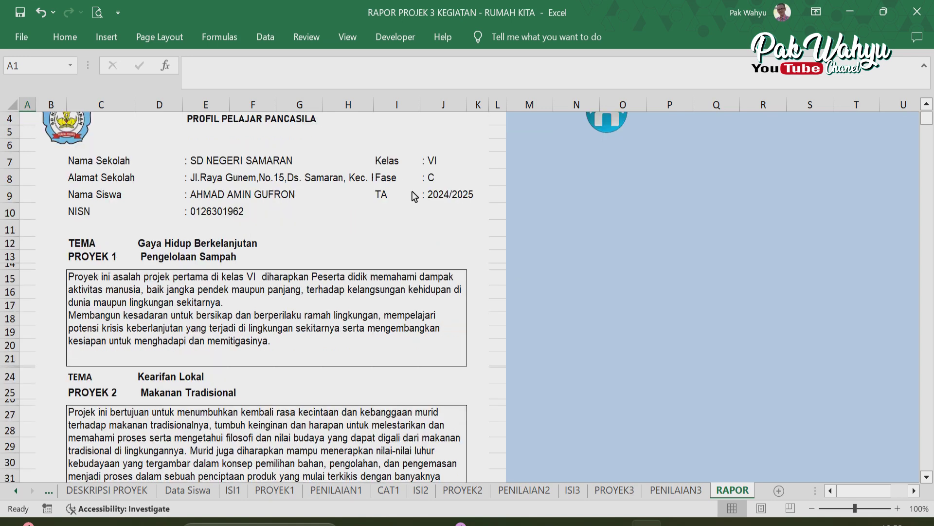
scroll(411, 192, "down", 1)
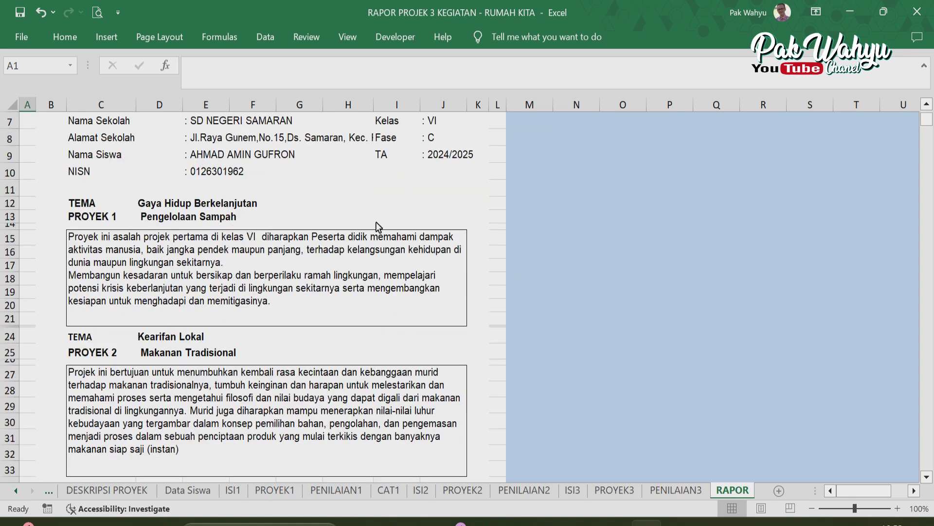
scroll(357, 243, "up", 1)
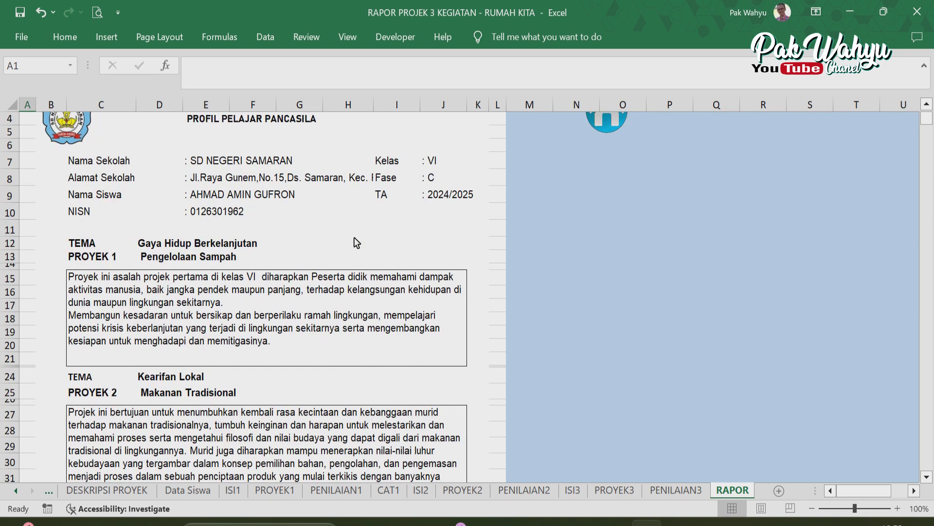
left_click_drag(76, 168, 462, 215)
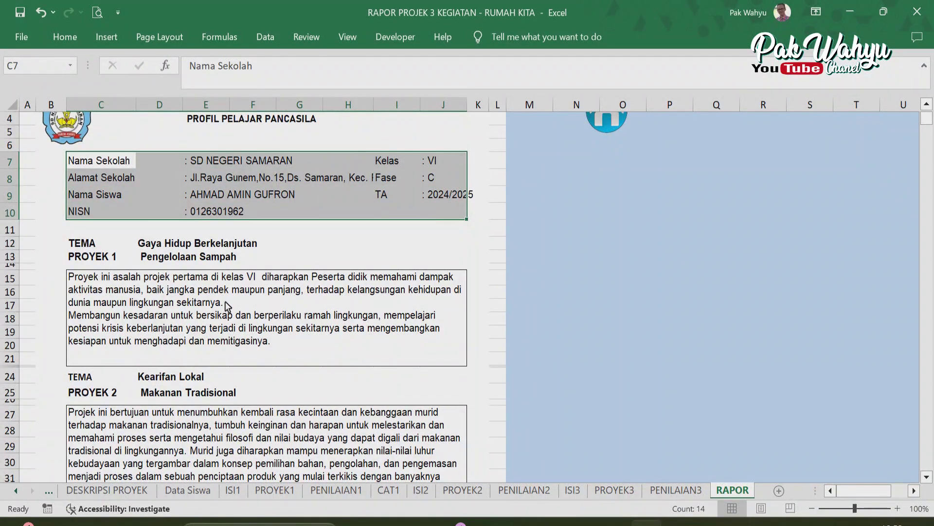
scroll(214, 309, "down", 1)
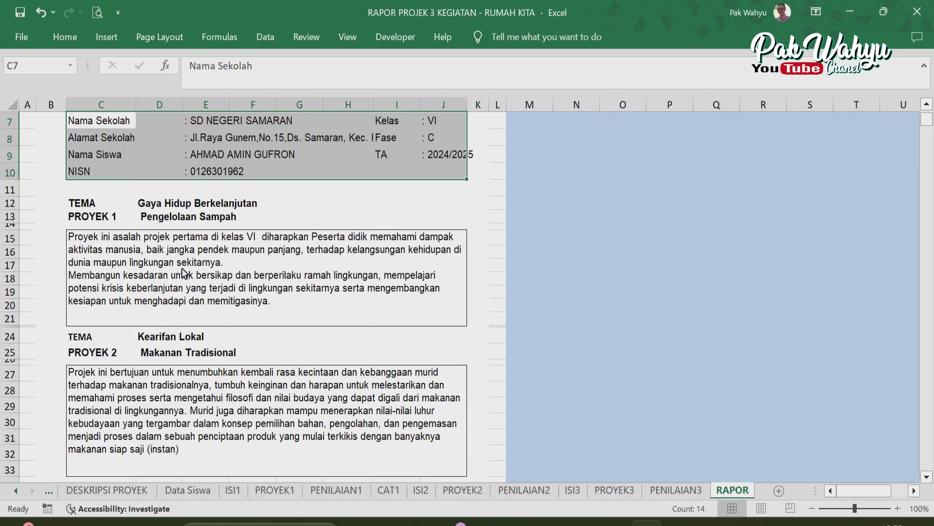
left_click(154, 277)
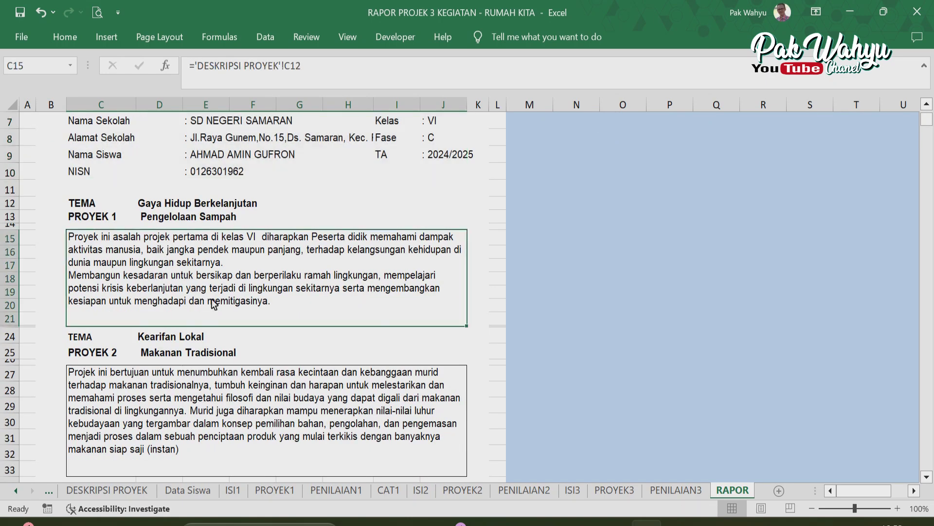
scroll(213, 300, "down", 1)
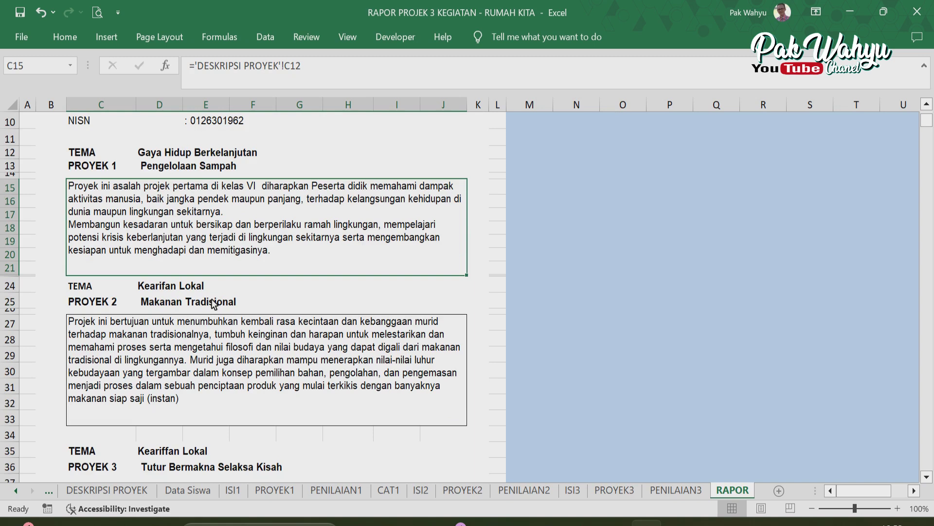
Examine the report's Proyek 3 description, the Pengelolaan Sampah assessment table with its Catatan Proses, and the Makanan Tradisional table.
scroll(178, 352, "down", 7)
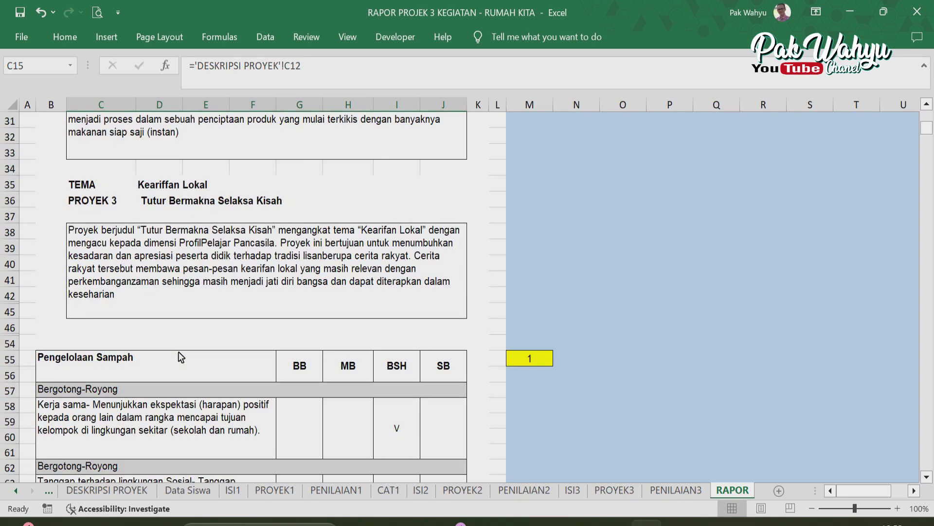
scroll(178, 351, "down", 3)
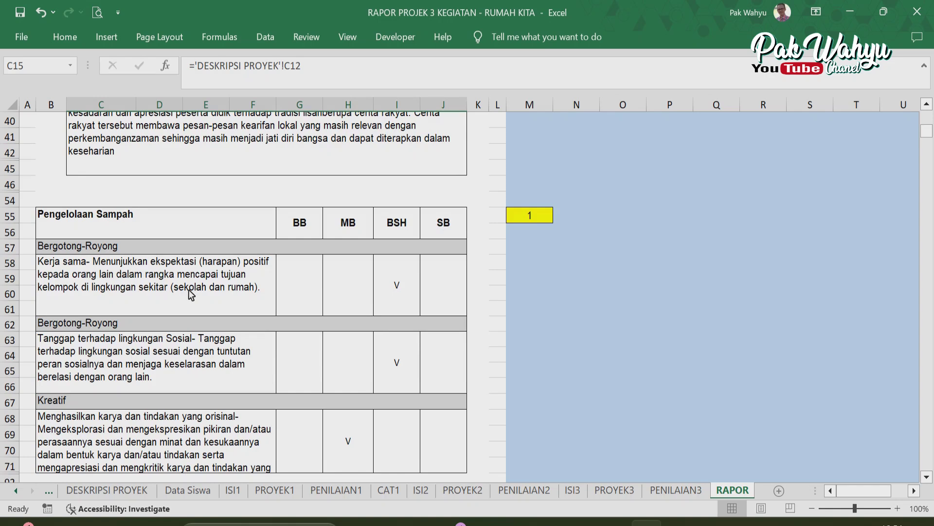
left_click(94, 218)
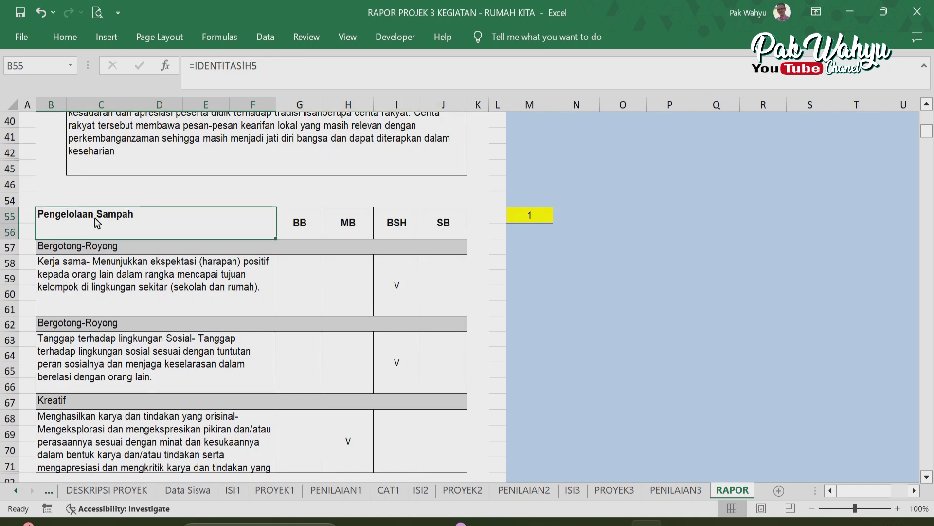
scroll(259, 299, "down", 2)
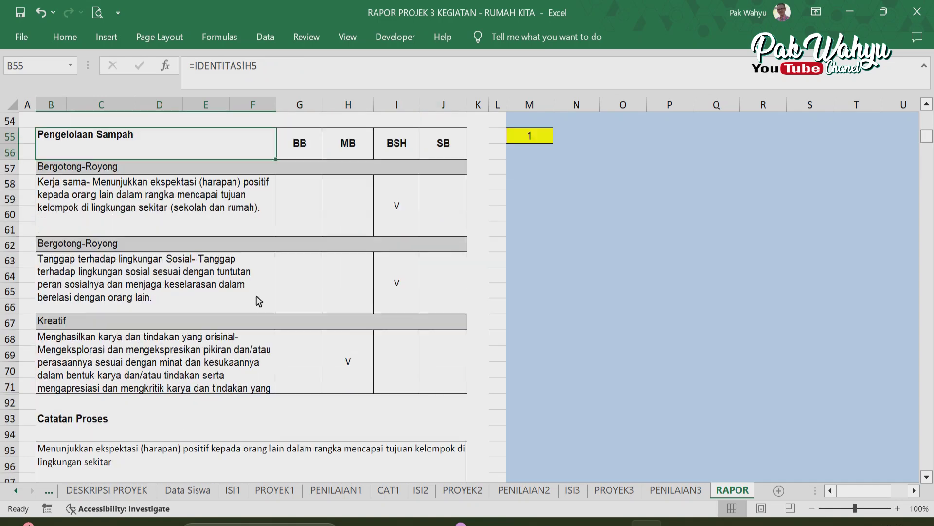
scroll(254, 298, "up", 1)
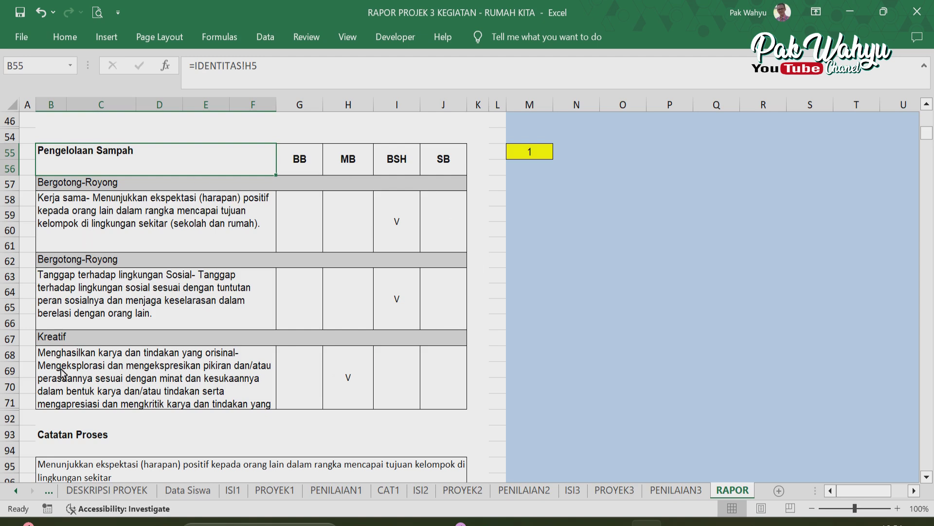
scroll(145, 302, "down", 3)
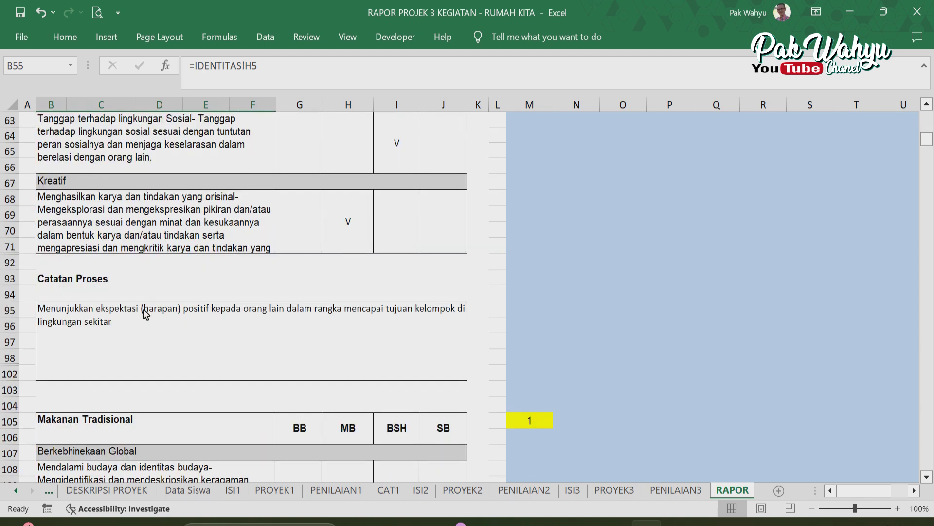
scroll(102, 325, "down", 4)
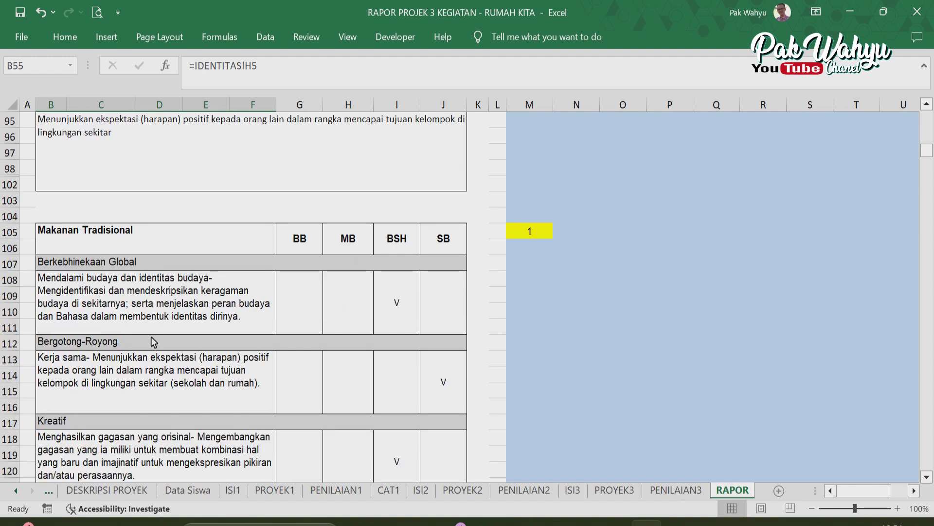
scroll(161, 298, "down", 3)
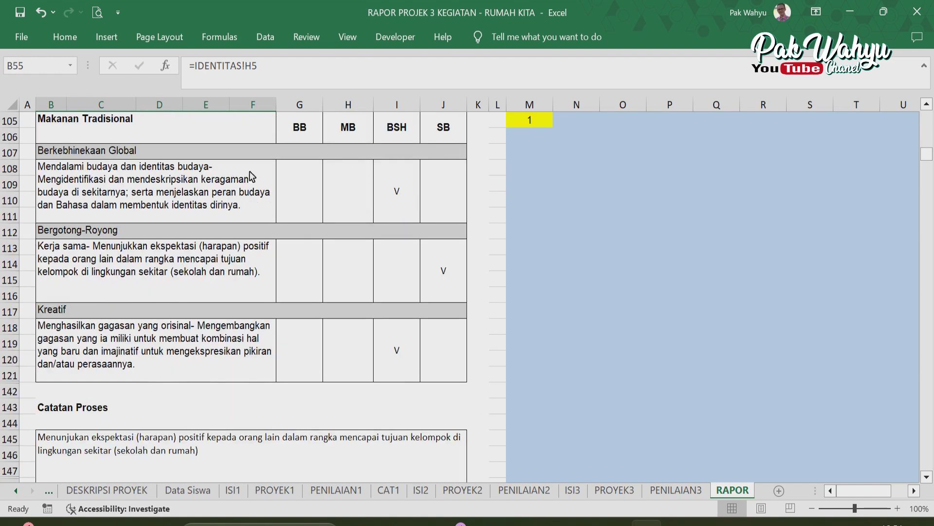
Examine the Makanan Tradisional Catatan Proses and the Tutur Bermakna Selaksa Kisah assessment table with its Catatan Proses.
scroll(275, 258, "down", 2)
scroll(275, 258, "down", 2)
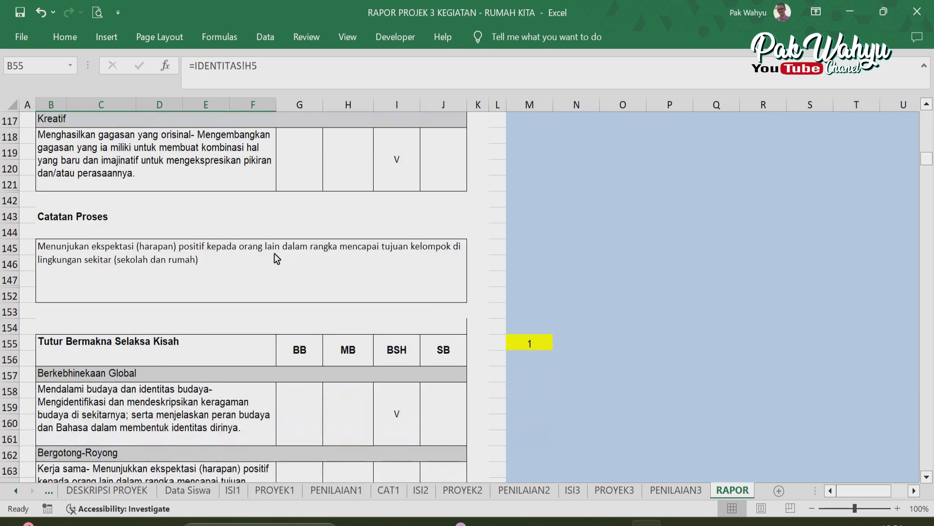
scroll(275, 258, "up", 3)
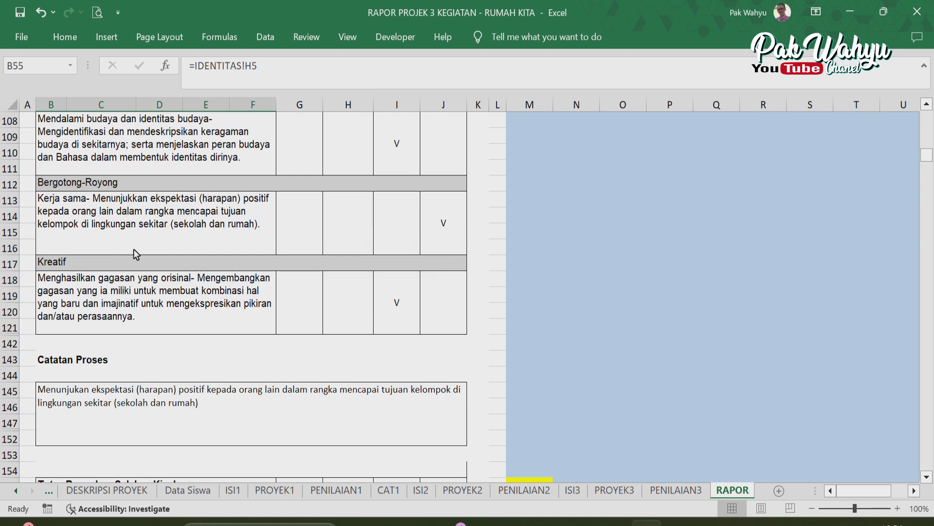
scroll(133, 263, "down", 3)
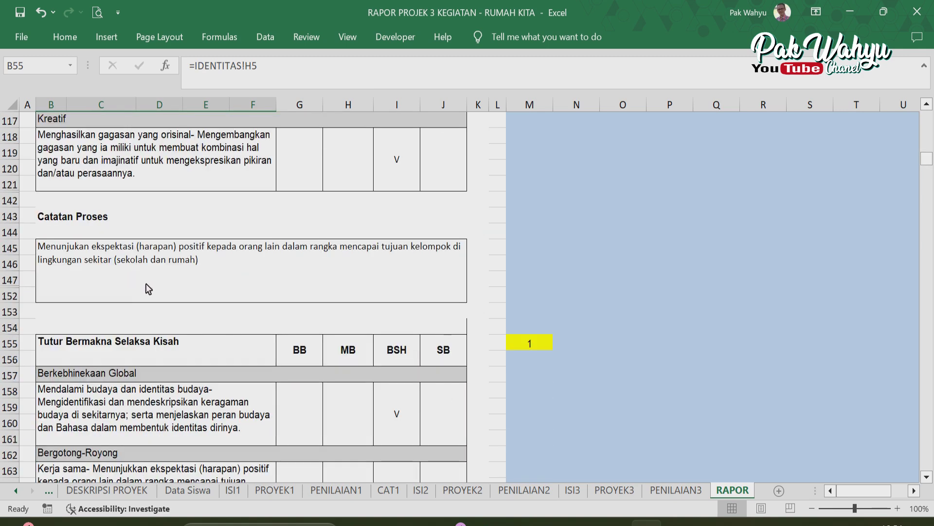
scroll(145, 284, "down", 6)
scroll(178, 299, "down", 2)
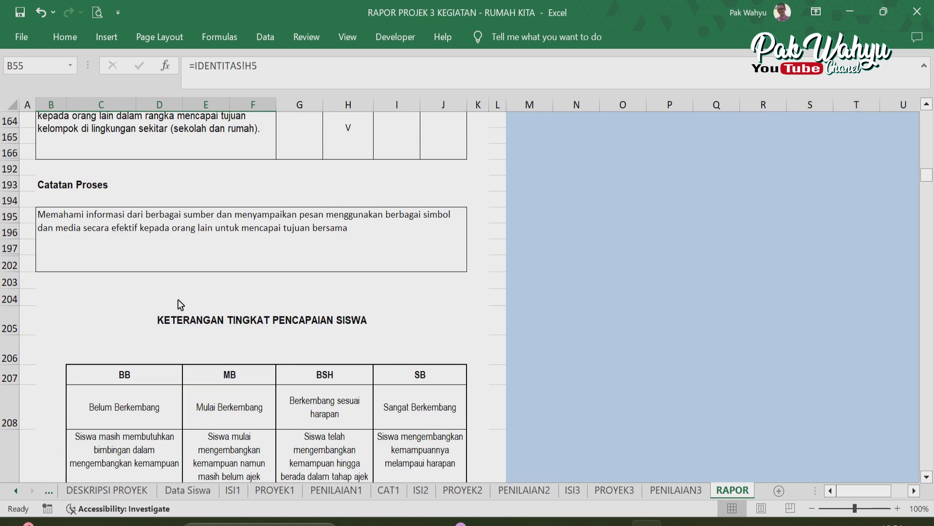
Examine the Keterangan Tingkat Pencapaian Siswa table and the signature block for parent, class teacher and school principal.
scroll(178, 301, "down", 3)
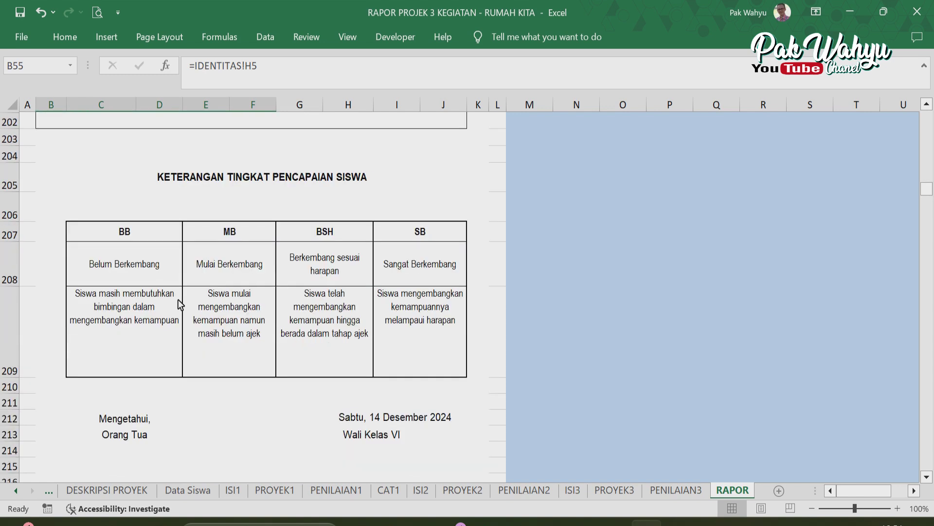
scroll(178, 300, "down", 3)
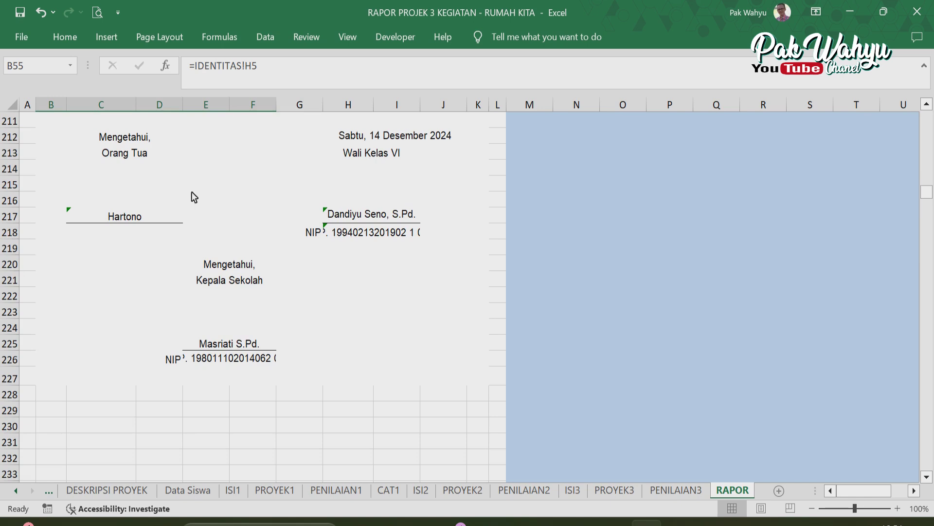
scroll(210, 197, "up", 1)
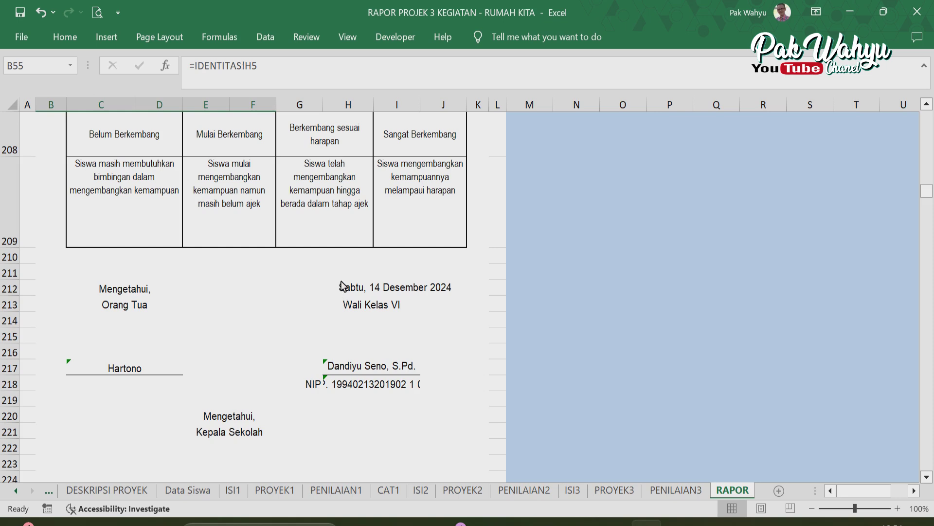
scroll(350, 360, "down", 2)
scroll(350, 377, "up", 2)
scroll(349, 377, "up", 1)
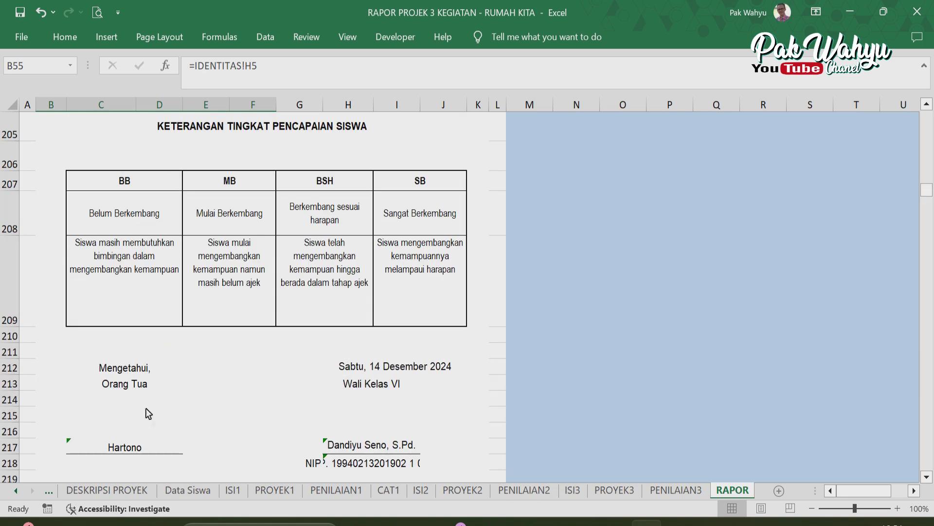
Set the student number in M3 at the start of the report to 2.
scroll(391, 263, "up", 4)
scroll(481, 250, "up", 8)
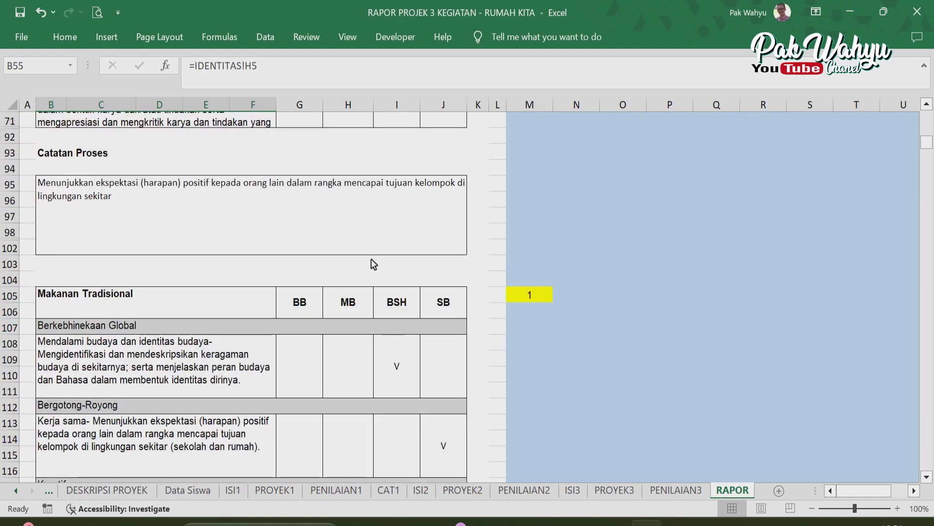
scroll(366, 263, "up", 10)
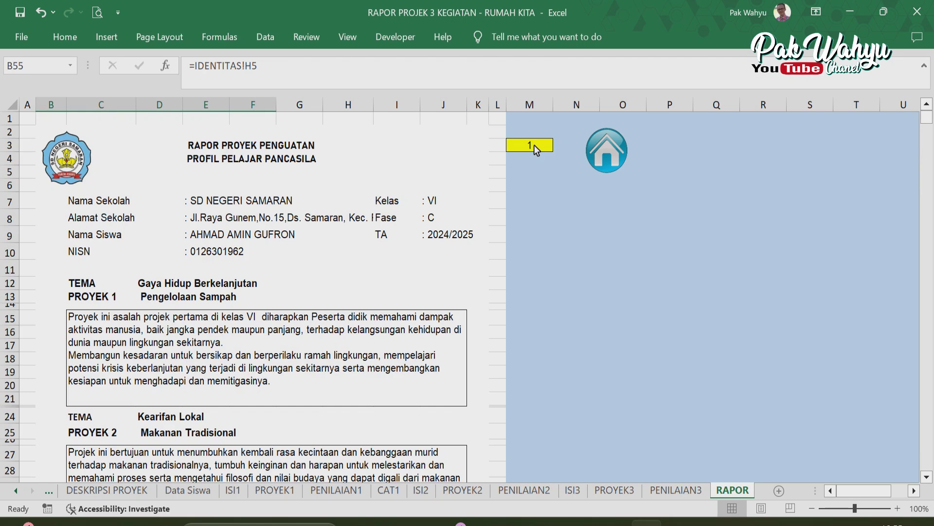
left_click(535, 149)
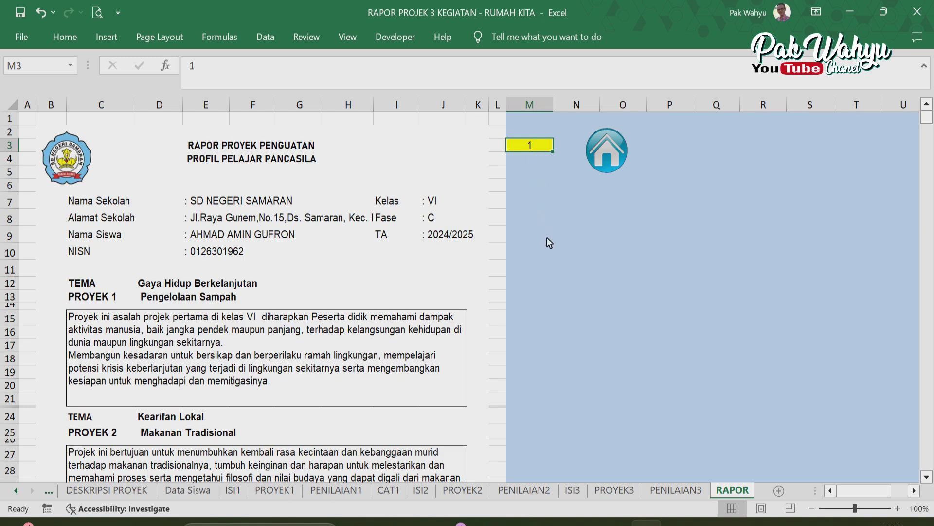
type("2")
left_click(392, 287)
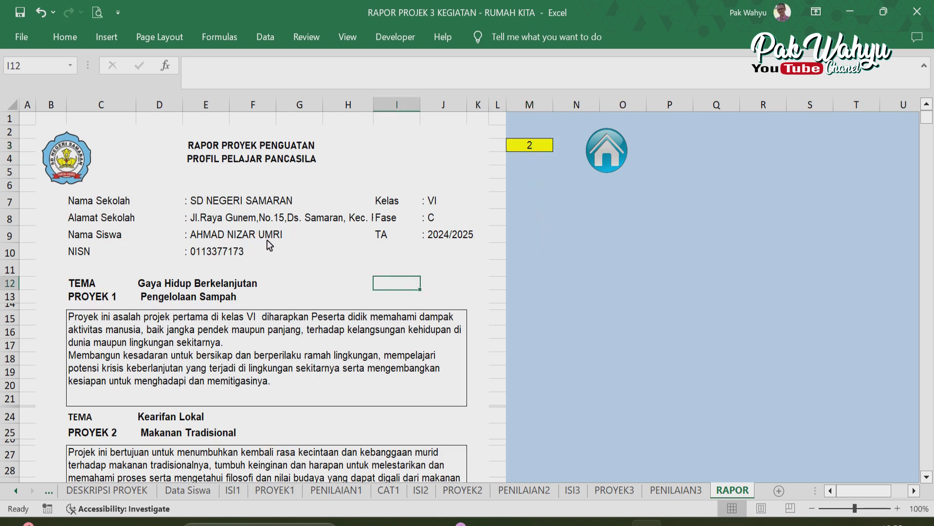
Check the second student's project descriptions and Pengelolaan Sampah assessments, and inspect the formula in M55.
scroll(263, 372, "down", 3)
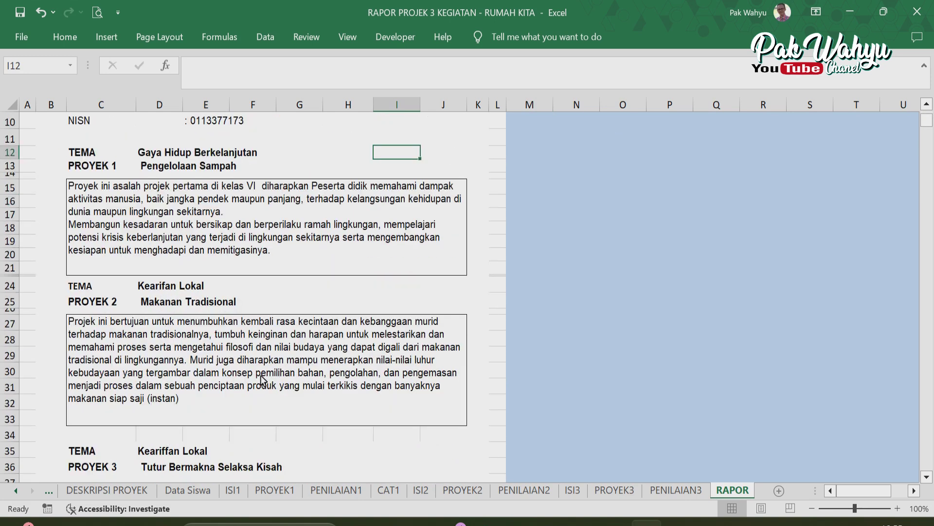
scroll(263, 379, "down", 3)
scroll(262, 379, "down", 3)
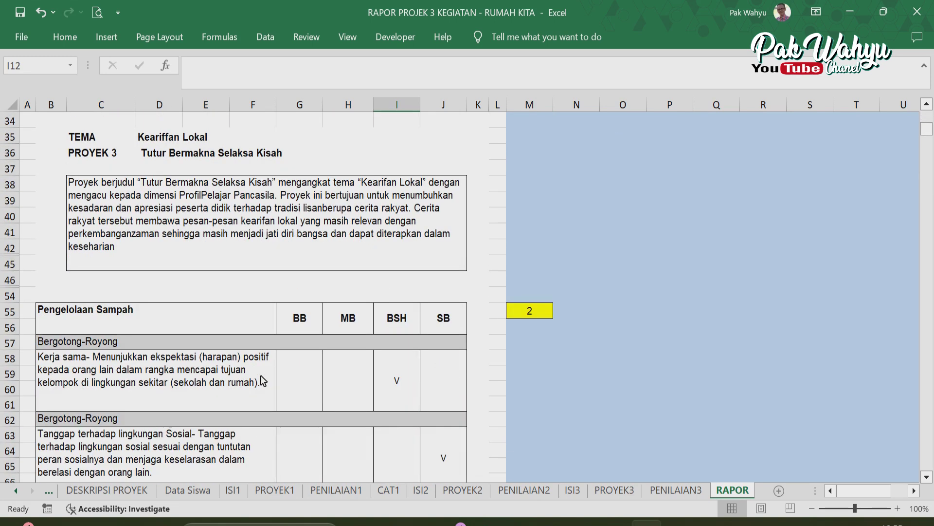
scroll(261, 380, "up", 1)
scroll(261, 380, "down", 1)
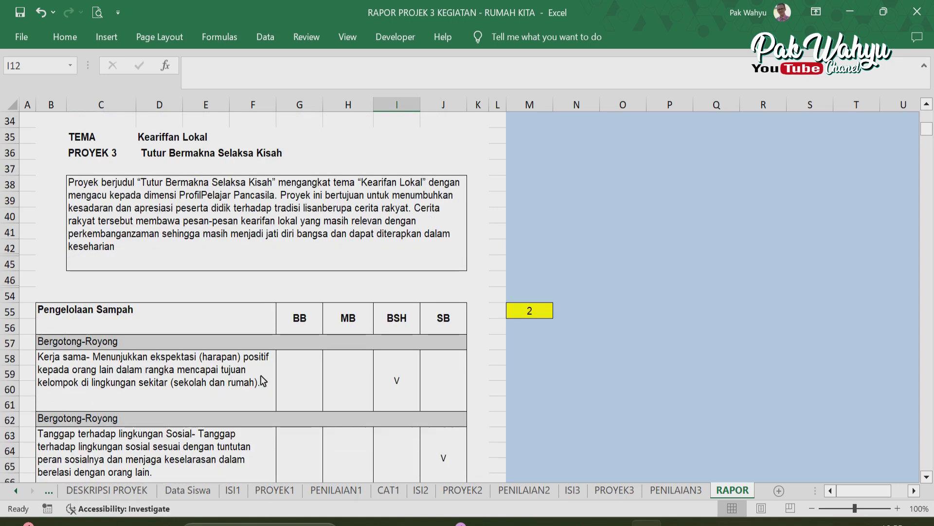
left_click(539, 313)
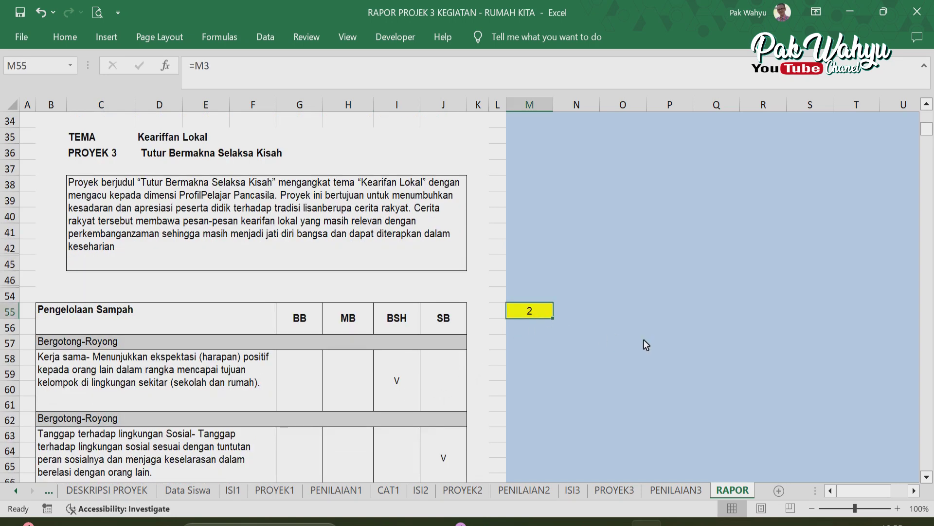
scroll(647, 340, "up", 10)
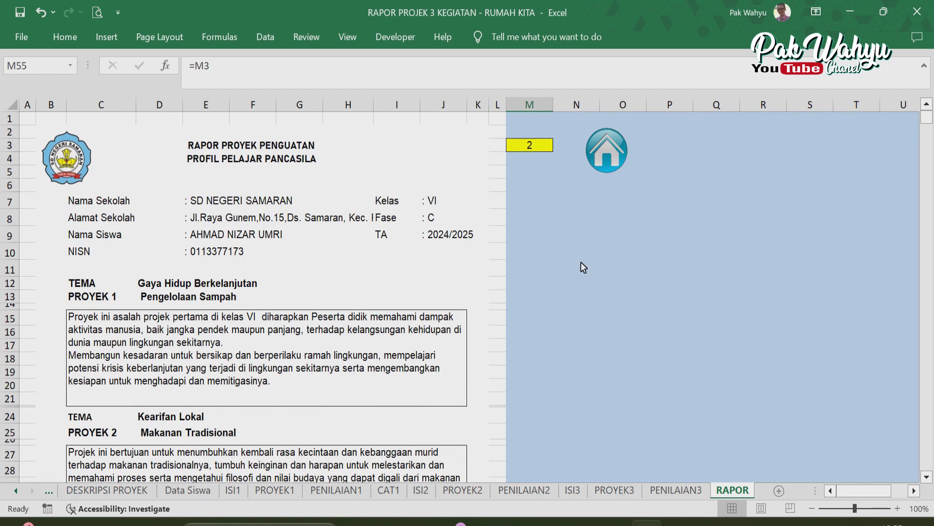
Set the student number in M3 to 10 to load that student's report.
left_click(532, 146)
type("10")
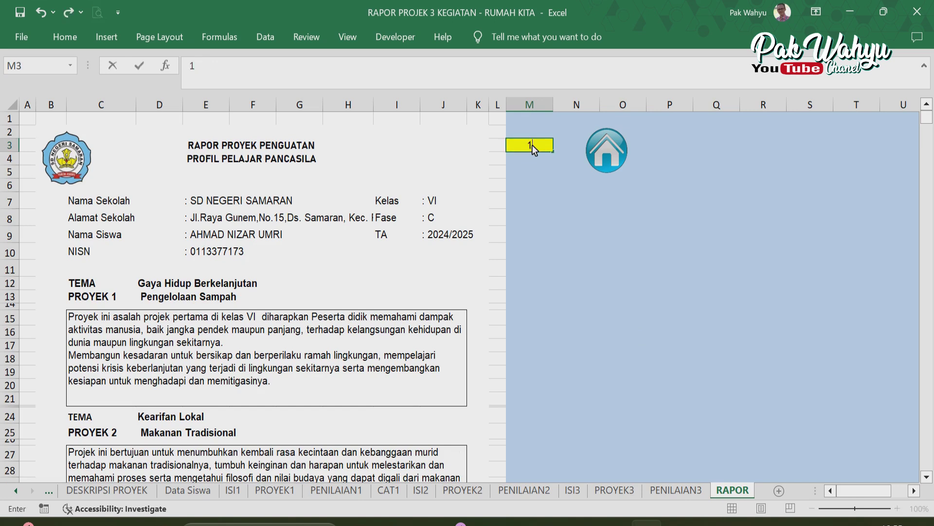
scroll(542, 247, "down", 15)
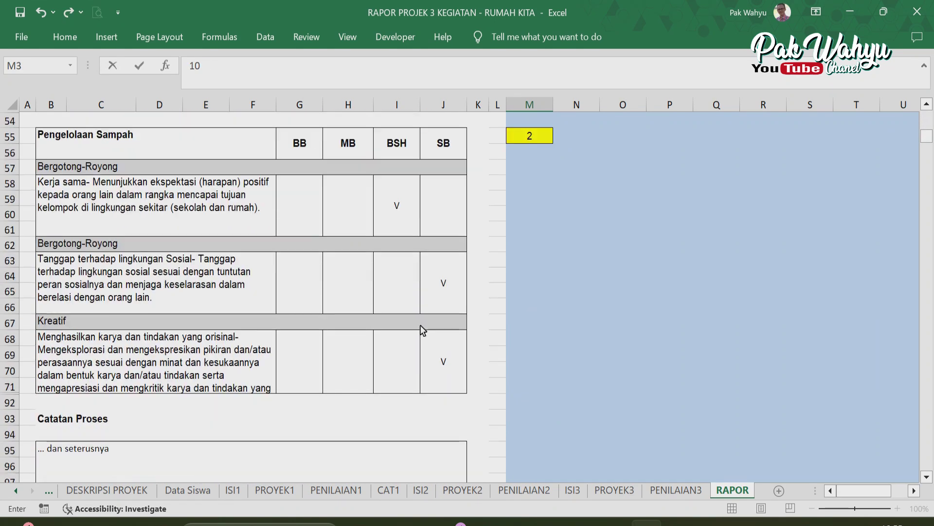
left_click(592, 297)
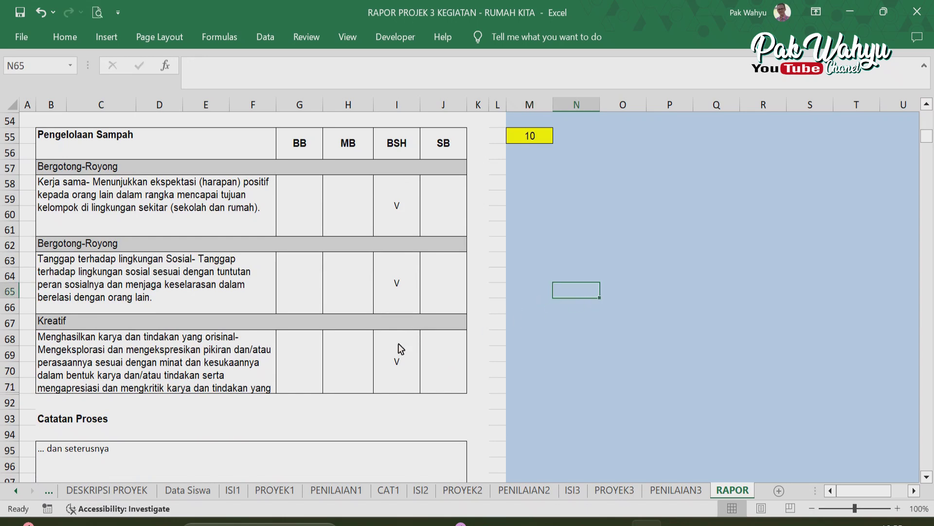
Check the tenth student's Pengelolaan Sampah assessments and identity block, and return to the home page.
scroll(299, 374, "down", 4)
scroll(309, 359, "up", 11)
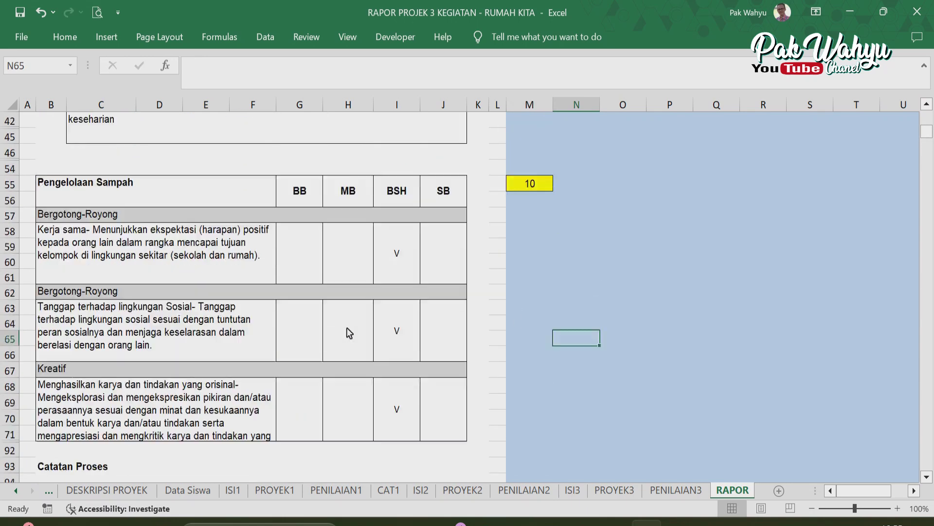
scroll(351, 315, "up", 8)
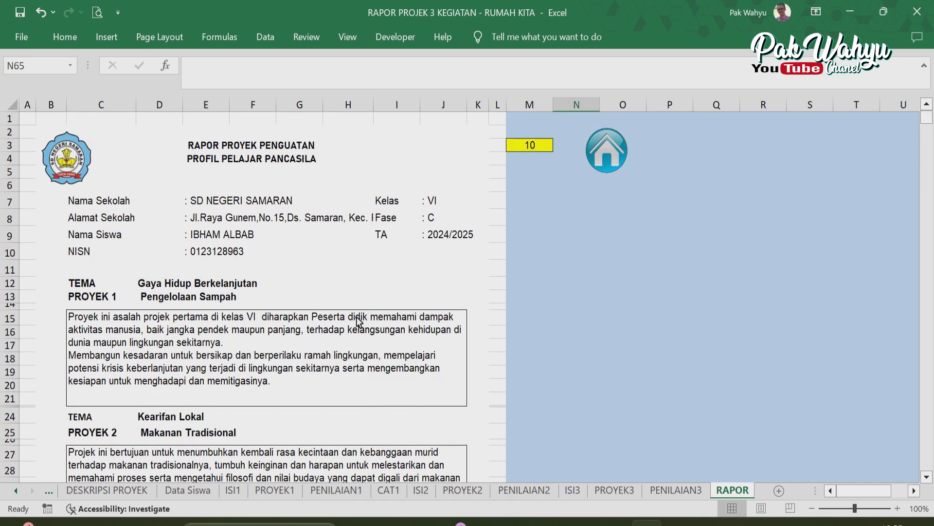
left_click(608, 152)
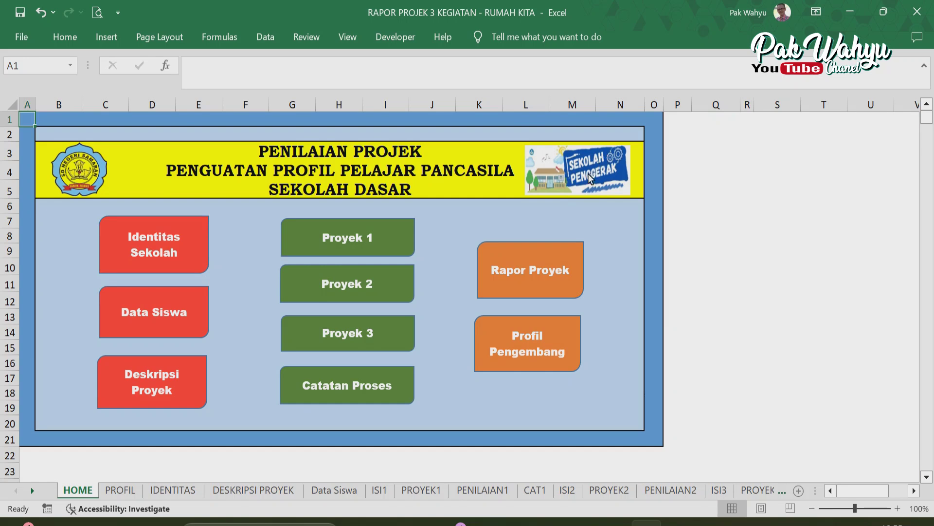